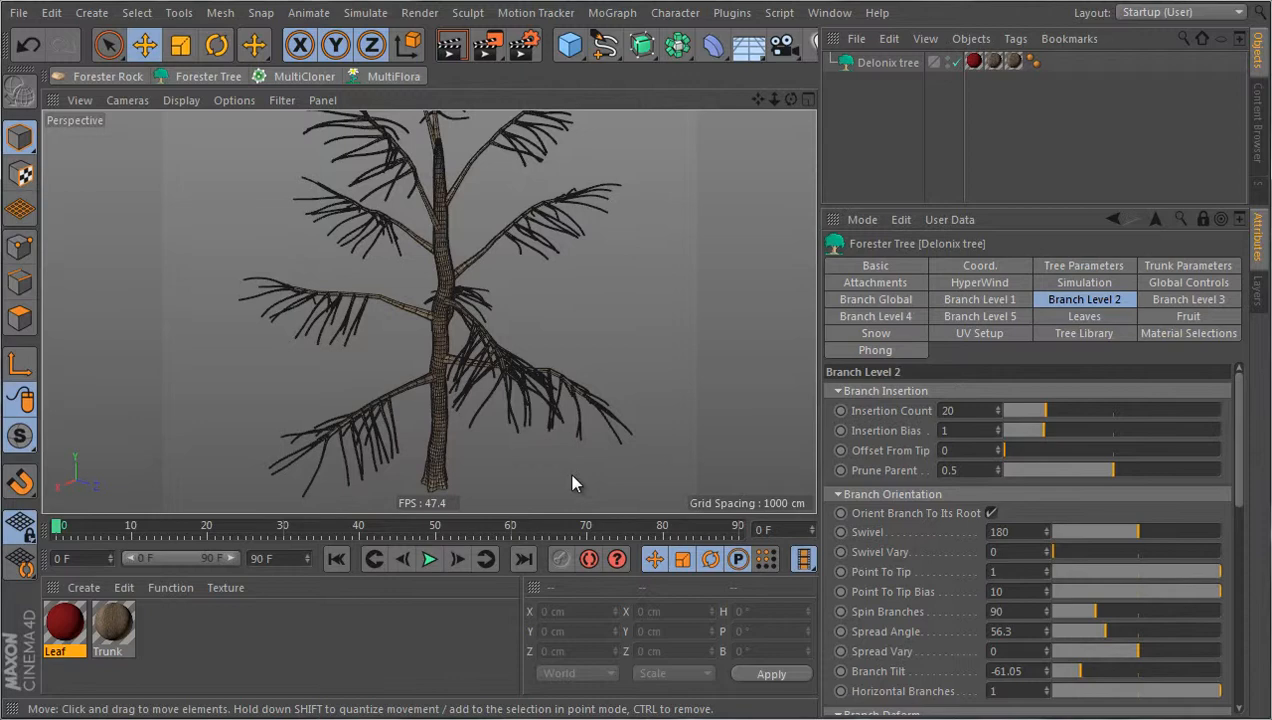
# - Turn off Orient Branch To Its Root for Branch Level 2 of the Delonix tree
pyautogui.keyDown('alt'); pyautogui.moveTo(556, 476); pyautogui.dragTo(575, 356); pyautogui.keyUp('alt')
pyautogui.scroll(5, 478, 358)
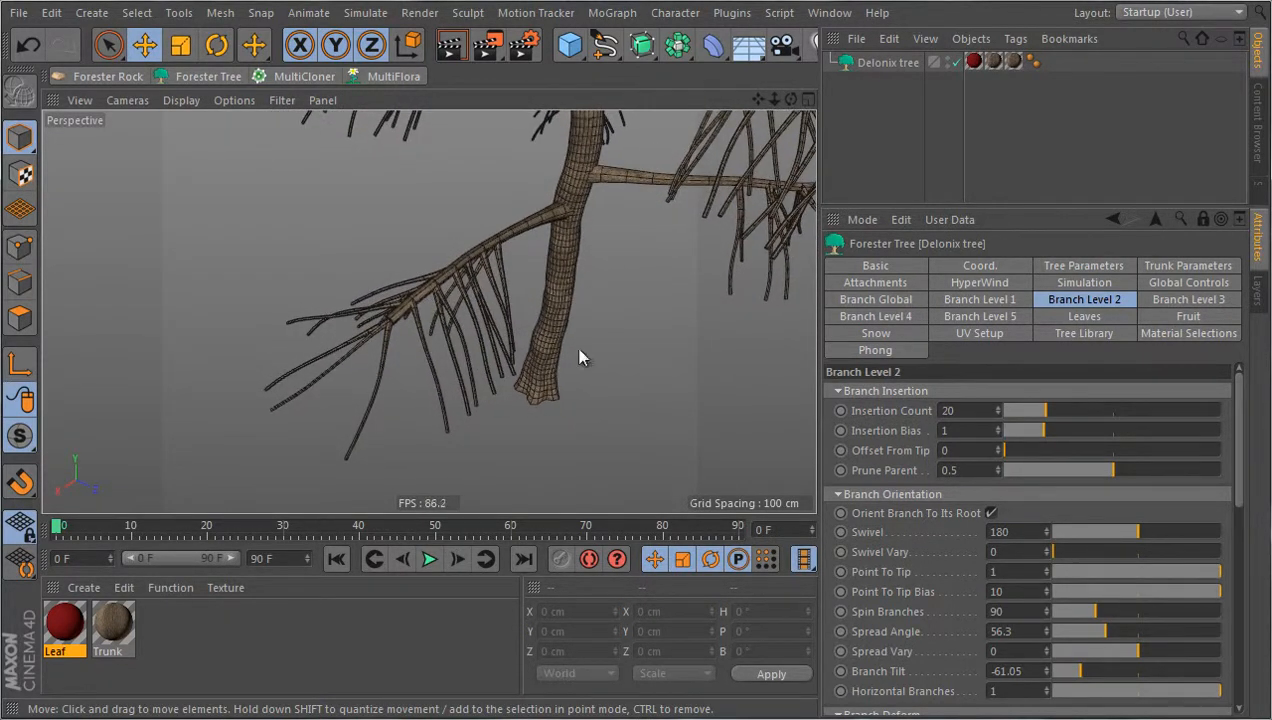
pyautogui.click(991, 513)
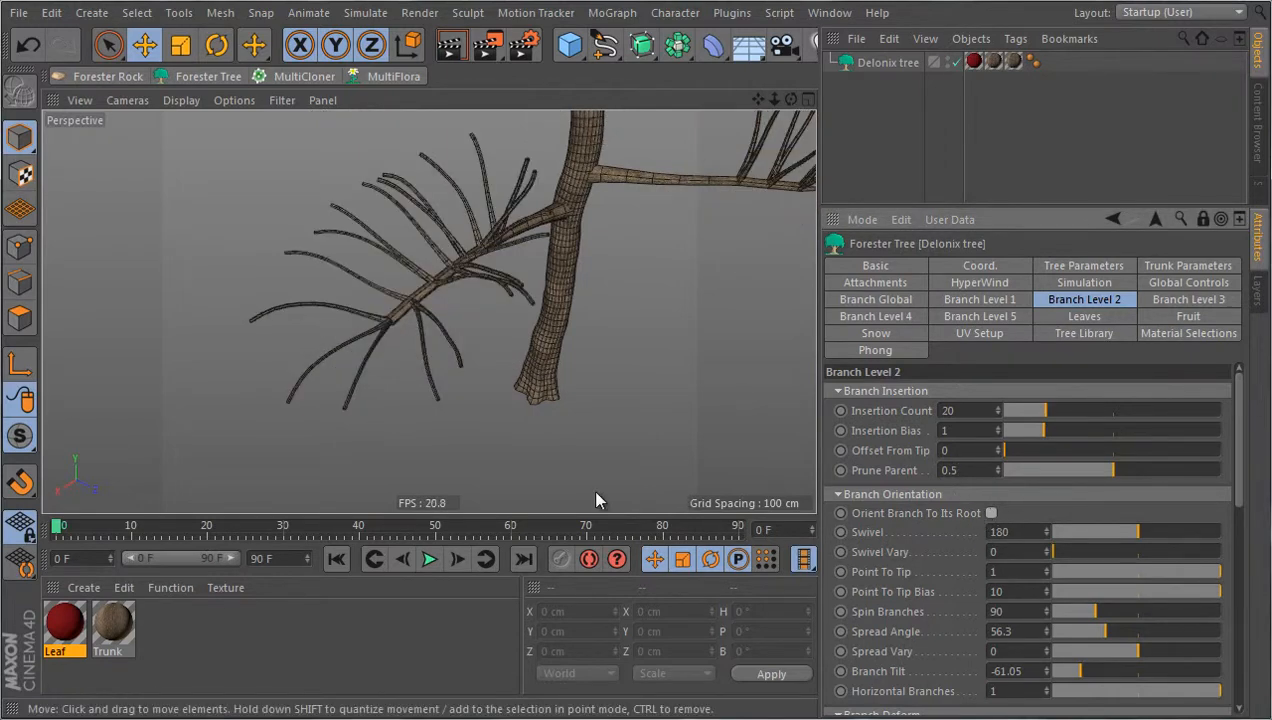
pyautogui.scroll(-3, 580, 470)
pyautogui.keyDown('alt'); pyautogui.moveTo(568, 434); pyautogui.dragTo(500, 377); pyautogui.keyUp('alt')
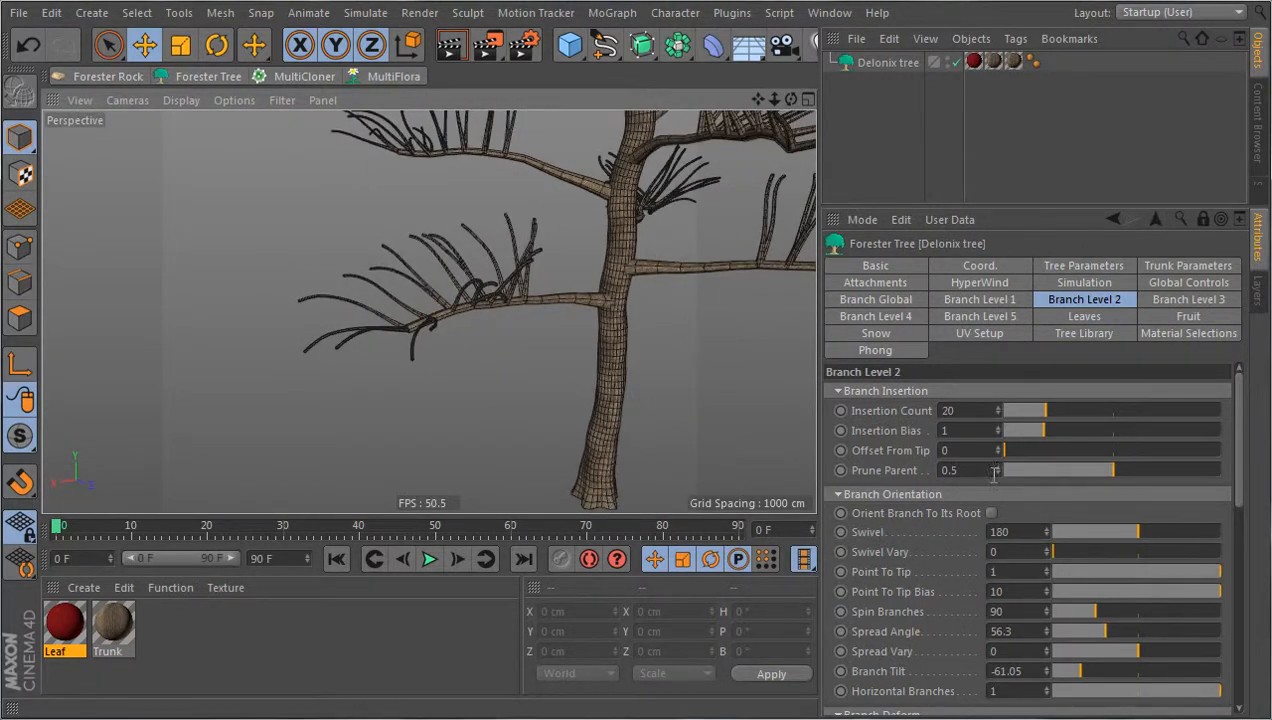
# - Set the Branch Level 2 Swivel to 90
pyautogui.doubleClick(1021, 531)
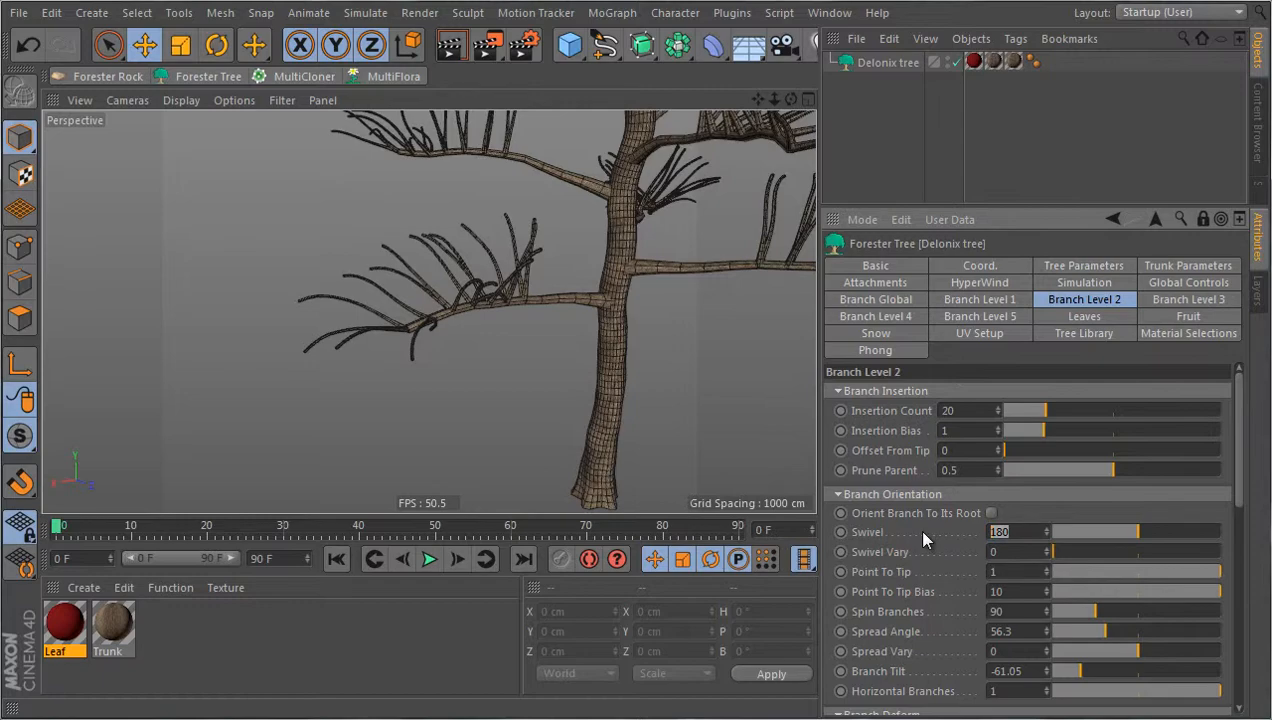
pyautogui.write('90')
pyautogui.press('Return')
pyautogui.keyDown('alt'); pyautogui.moveTo(507, 292); pyautogui.dragTo(450, 311); pyautogui.keyUp('alt')
pyautogui.keyDown('alt'); pyautogui.moveTo(567, 300); pyautogui.dragTo(650, 385); pyautogui.keyUp('alt')
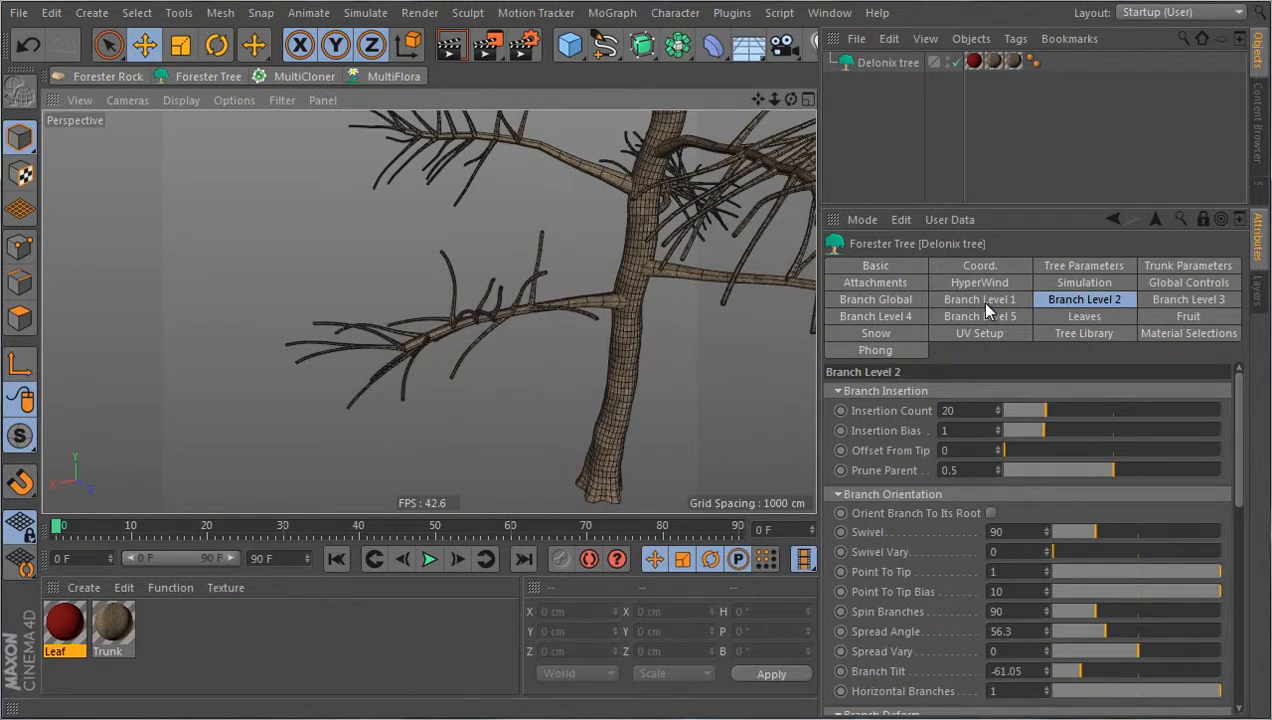
# - Raise the Br Turbulence of Branch Level 1 to the slider's maximum
pyautogui.click(980, 300)
pyautogui.scroll(-5, 897, 590)
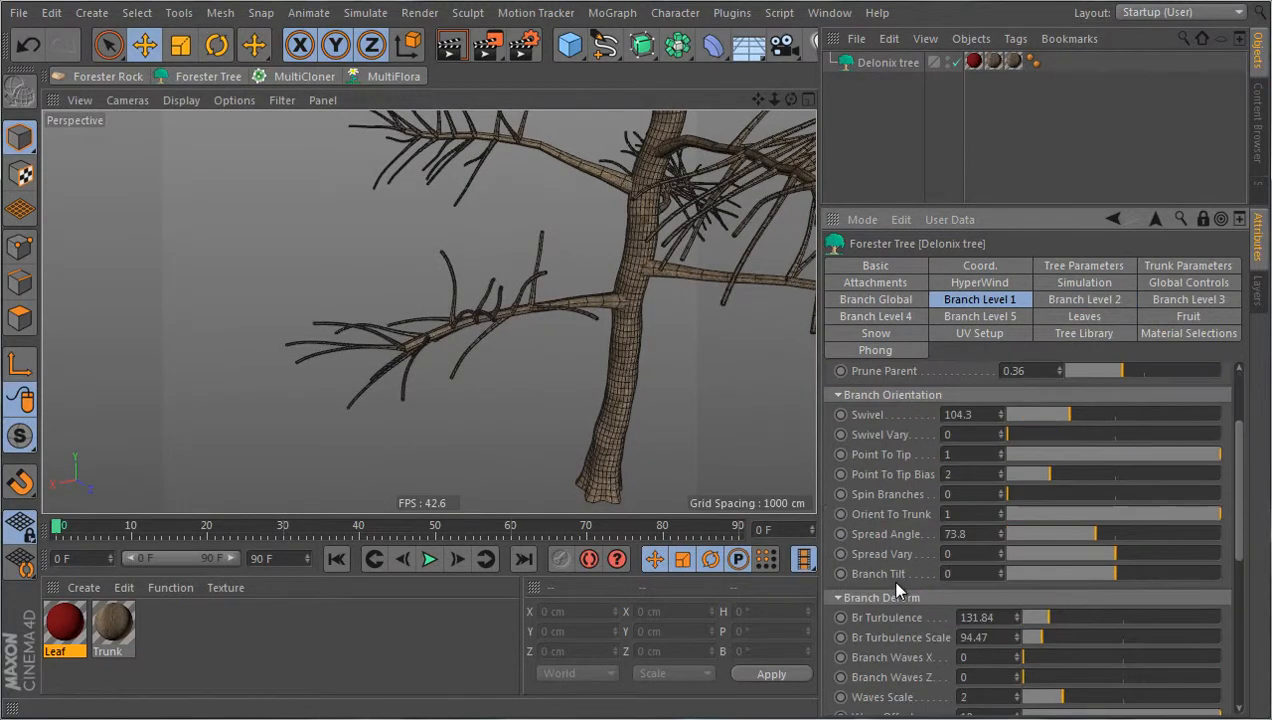
pyautogui.moveTo(1045, 499); pyautogui.dragTo(1235, 500)
# - Set the Branch Level 2 Turbulence to 0 so the second-level branches lose their irregular deformation
pyautogui.click(1088, 300)
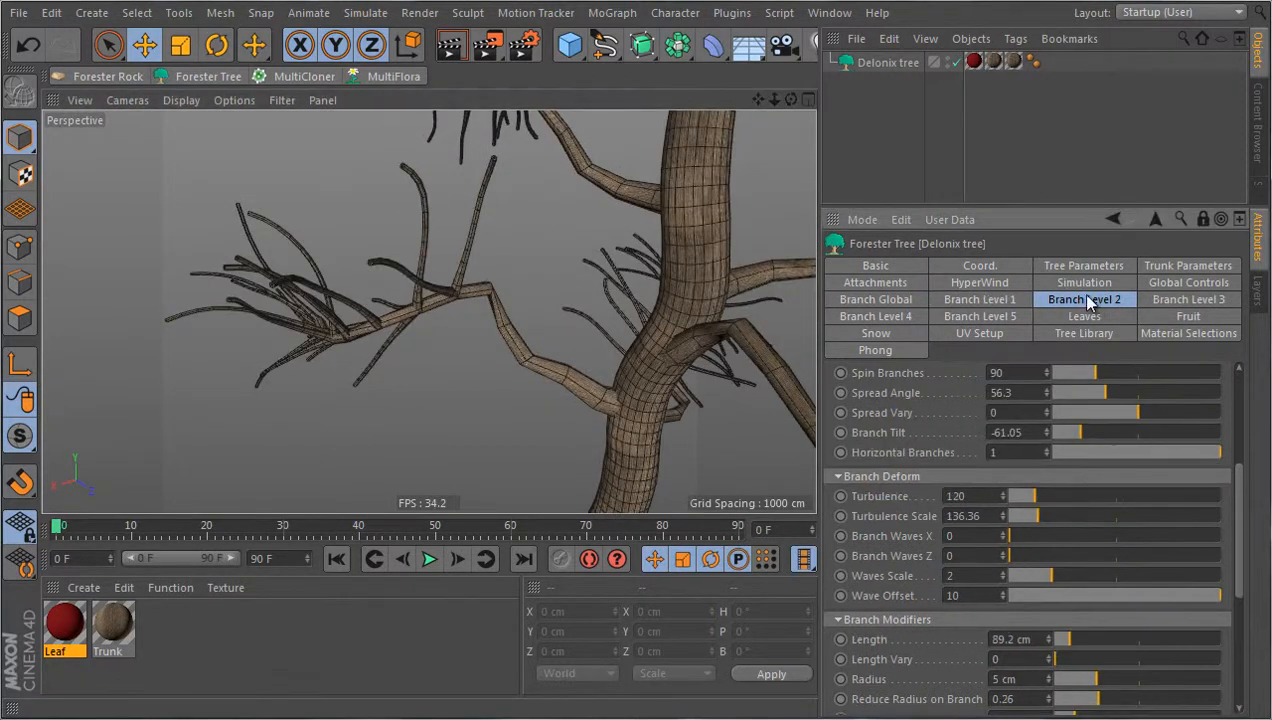
pyautogui.scroll(3, 897, 456)
pyautogui.scroll(-5, 890, 500)
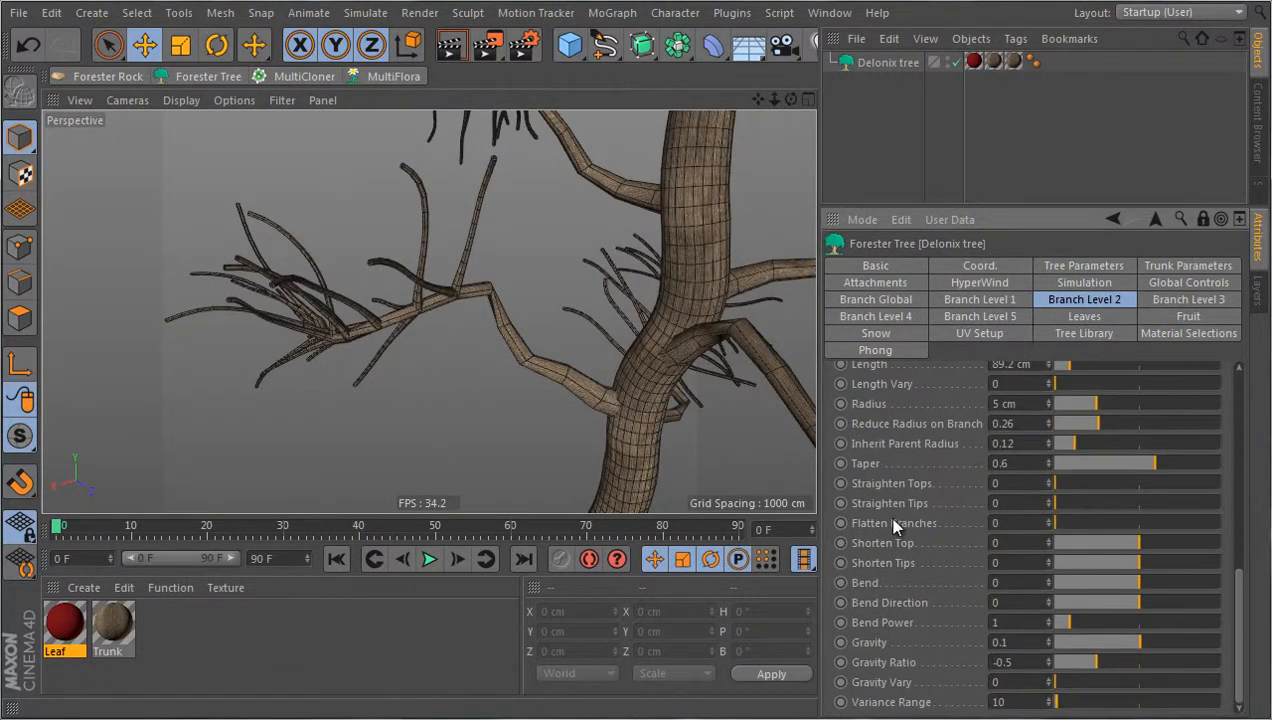
pyautogui.scroll(2, 900, 578)
pyautogui.scroll(3, 972, 390)
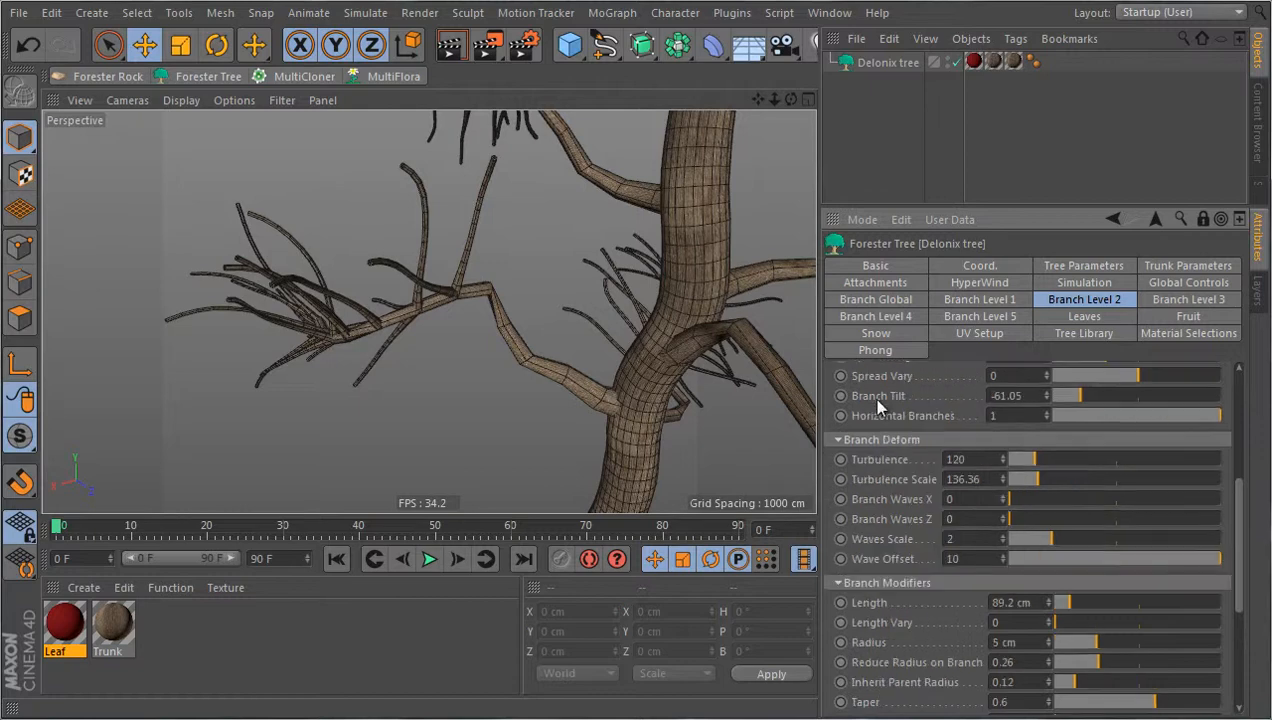
pyautogui.moveTo(1036, 458); pyautogui.dragTo(997, 458)
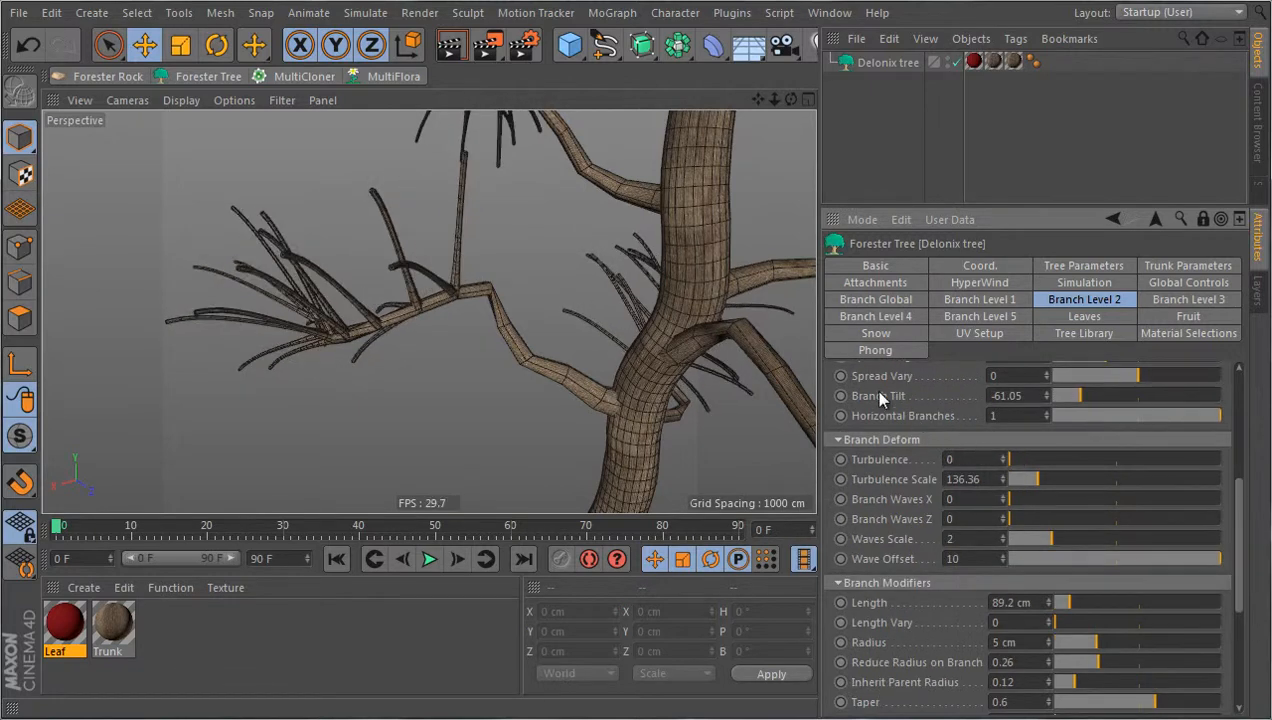
# - Set the Swivel, Point To Tip and Spin Branches values of Branch Level 2 to 0
pyautogui.scroll(5, 885, 405)
pyautogui.moveTo(1098, 531); pyautogui.dragTo(1043, 532)
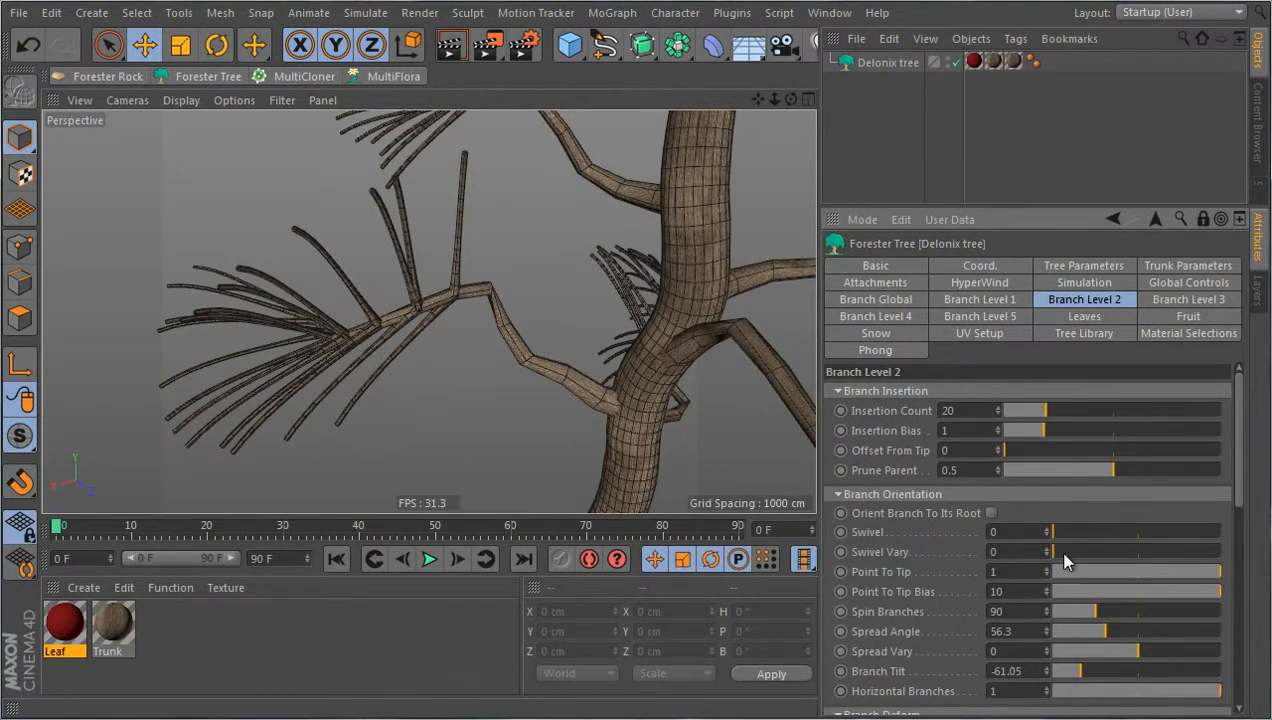
pyautogui.click(998, 571)
pyautogui.write('0')
pyautogui.press('Tab')
pyautogui.press('Tab')
pyautogui.write('0')
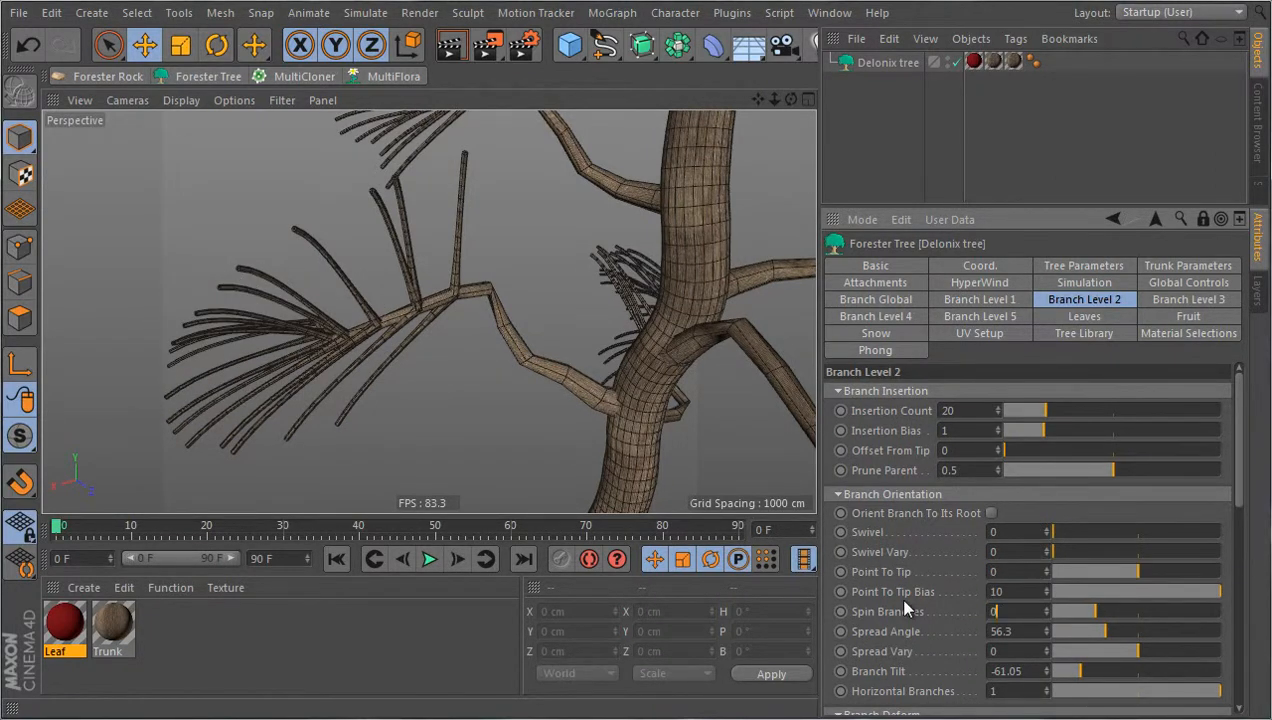
pyautogui.press('Return')
# - Set the Branch Level 2 Spread Angle to 90
pyautogui.press('Tab')
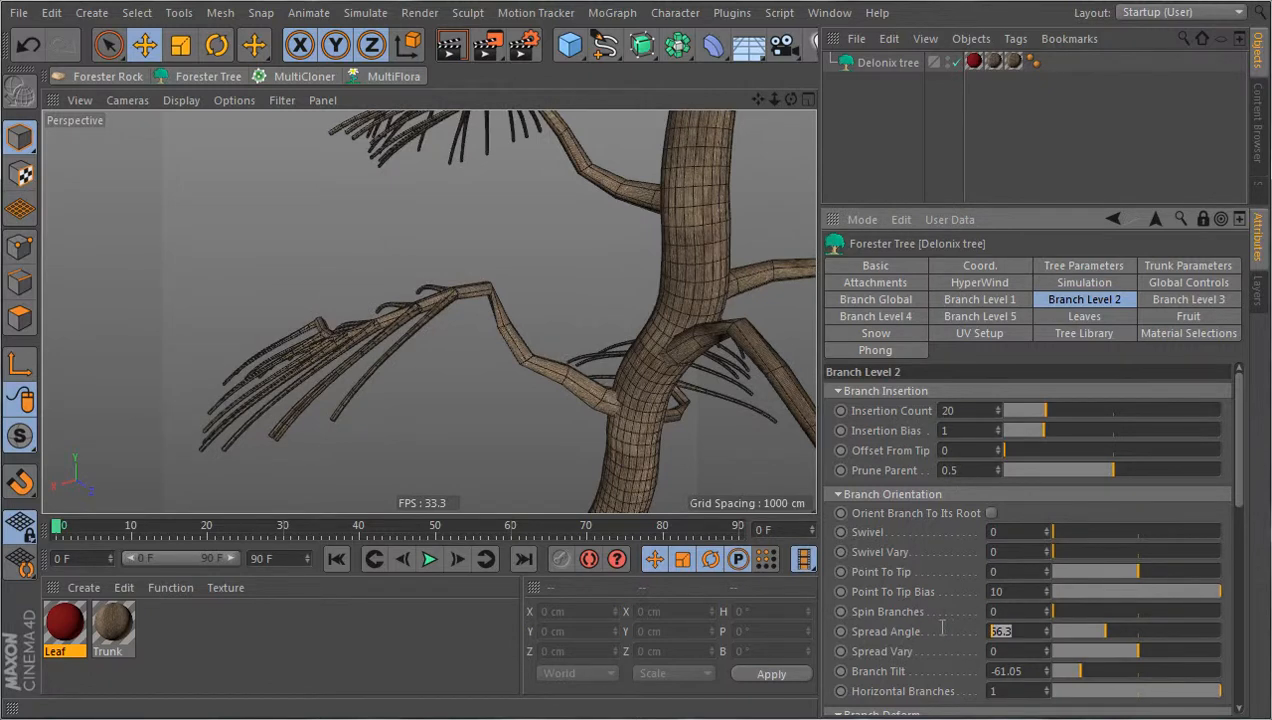
pyautogui.write('90')
pyautogui.press('Return')
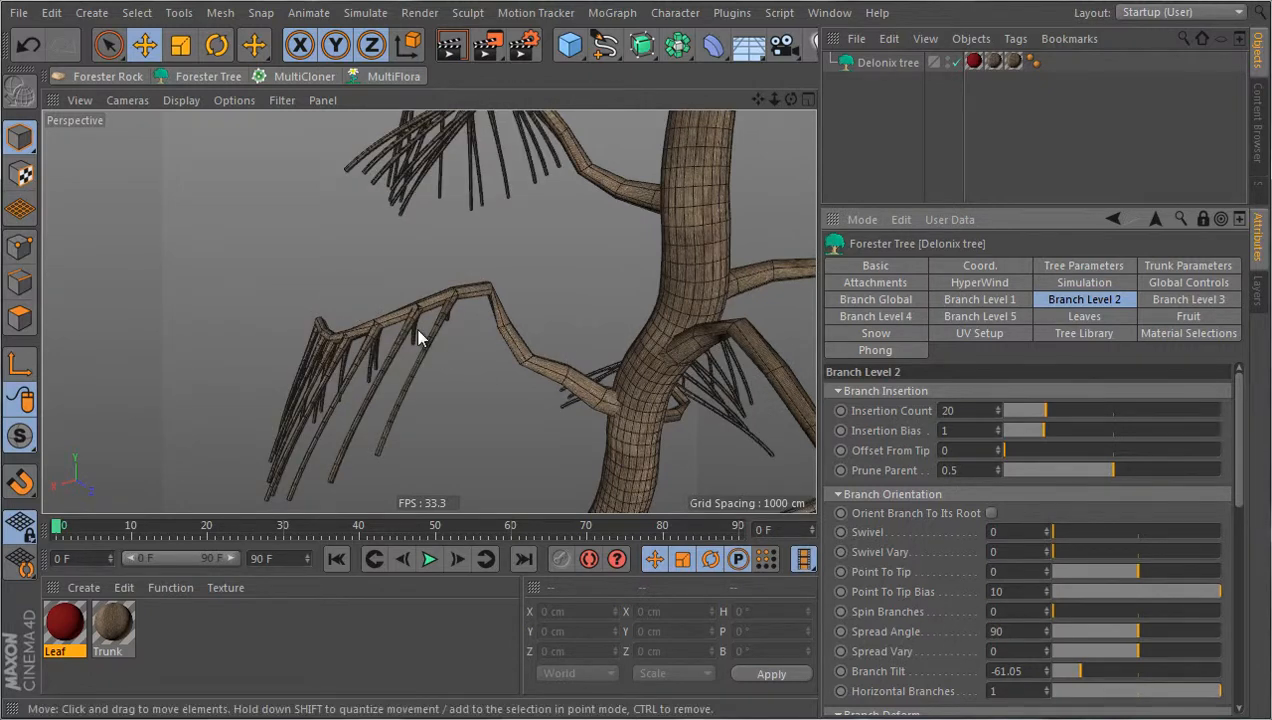
# - Set both Branch Tilt and Horizontal Branches of Branch Level 2 to 0
pyautogui.keyDown('alt'); pyautogui.moveTo(420, 334); pyautogui.dragTo(470, 300); pyautogui.keyUp('alt')
pyautogui.press('Tab')
pyautogui.press('Tab')
pyautogui.write('0')
pyautogui.press('Return')
pyautogui.press('Tab')
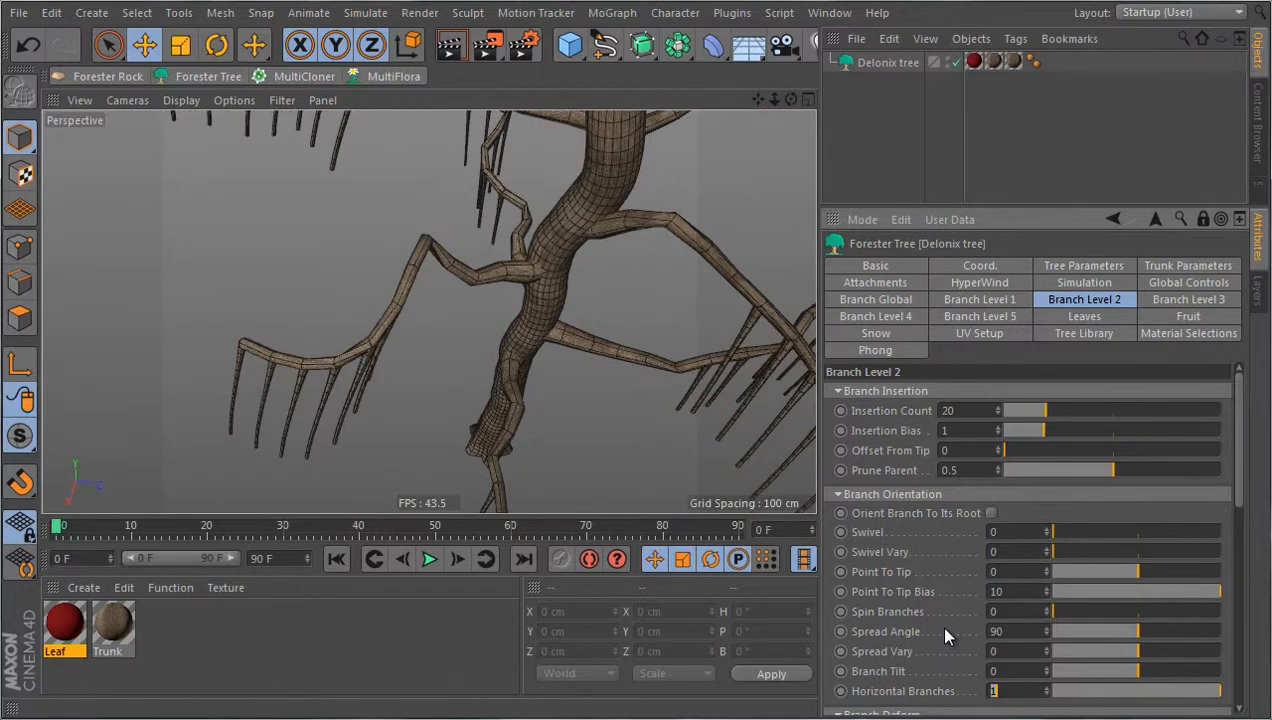
pyautogui.write('0')
pyautogui.press('Return')
pyautogui.keyDown('alt'); pyautogui.moveTo(550, 450); pyautogui.dragTo(499, 354); pyautogui.keyUp('alt')
pyautogui.scroll(-10, 470, 390)
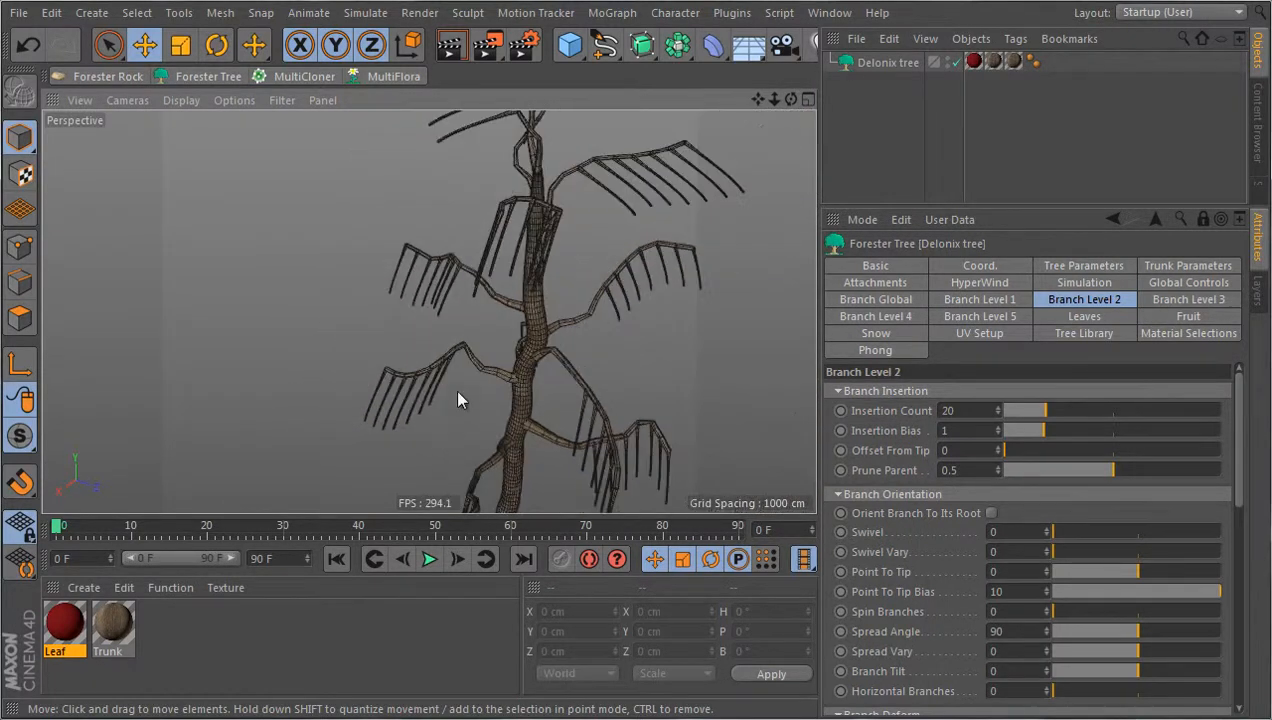
# - Set the Br Segments in the global branch parameters to 20
pyautogui.scroll(6, 420, 400)
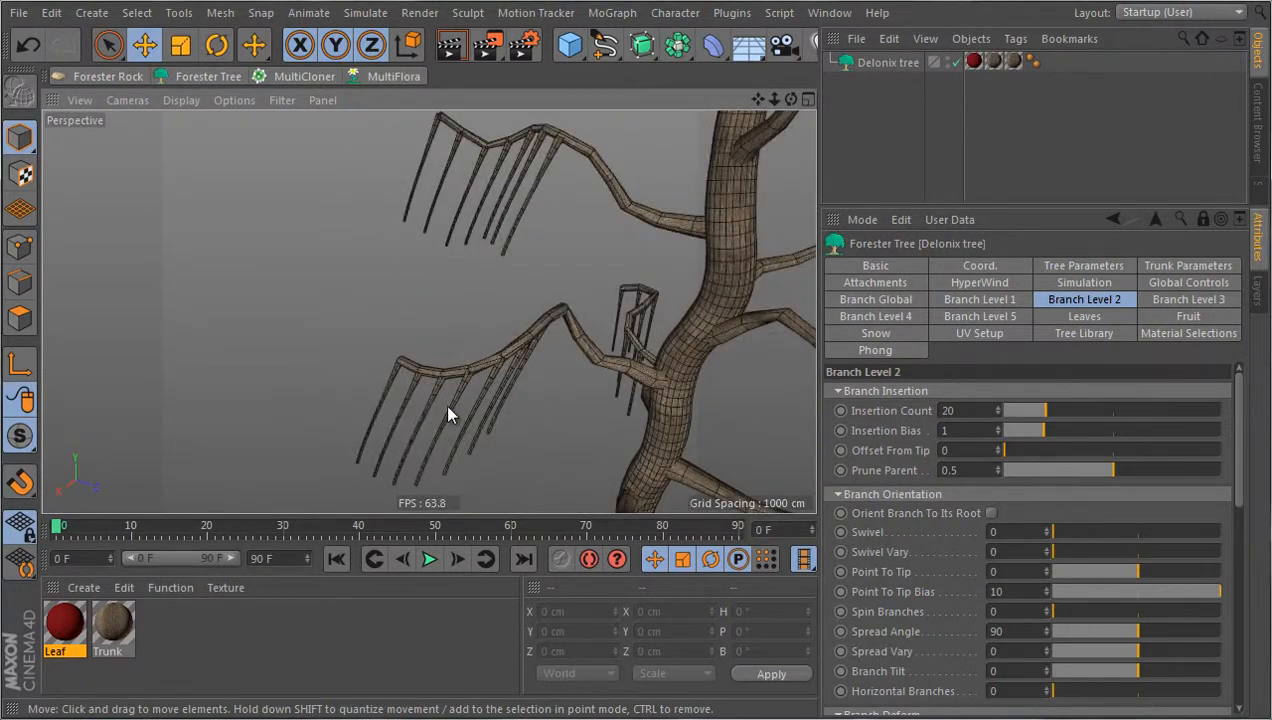
pyautogui.keyDown('alt'); pyautogui.moveTo(444, 403); pyautogui.dragTo(462, 360); pyautogui.keyUp('alt')
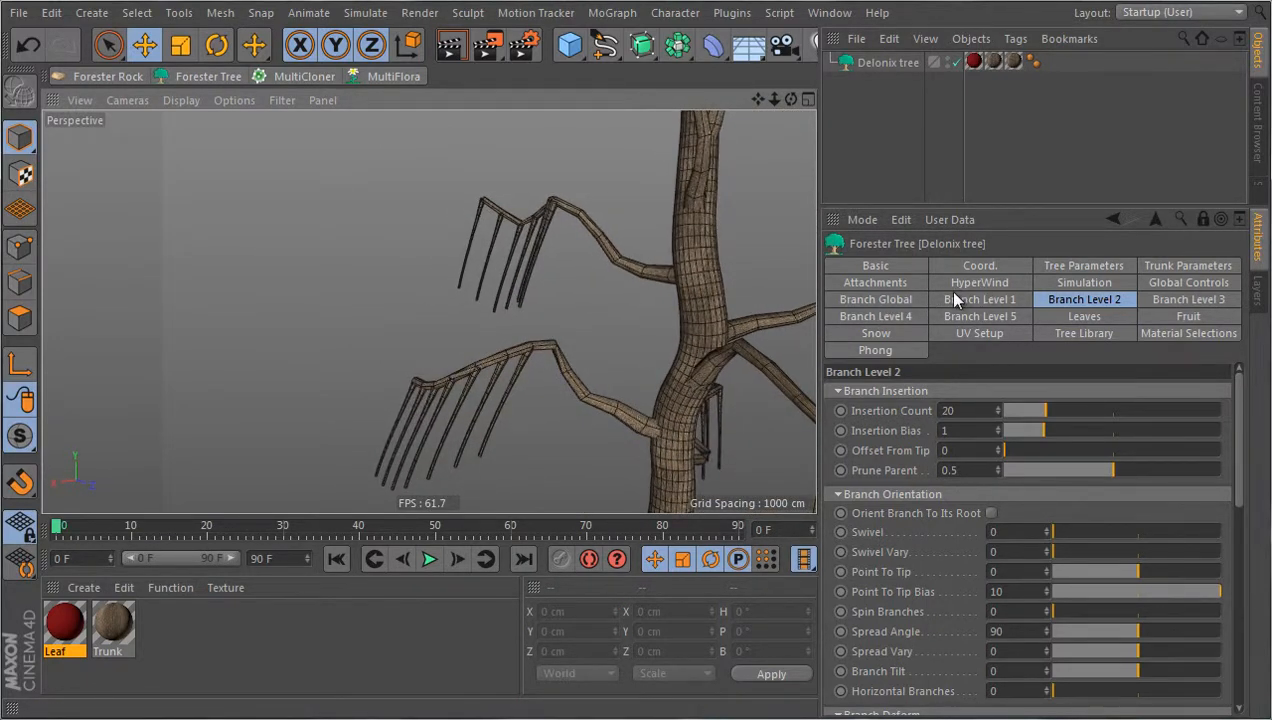
pyautogui.click(917, 300)
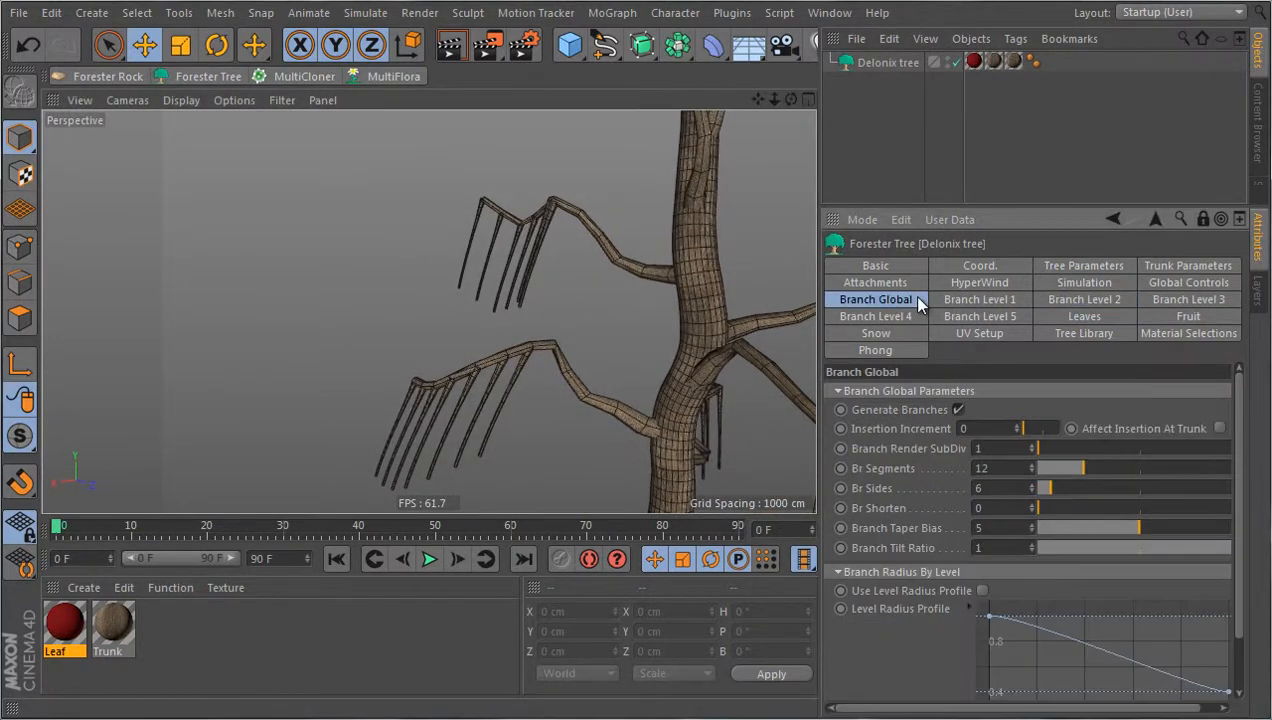
pyautogui.doubleClick(992, 467)
pyautogui.write('20')
pyautogui.press('Return')
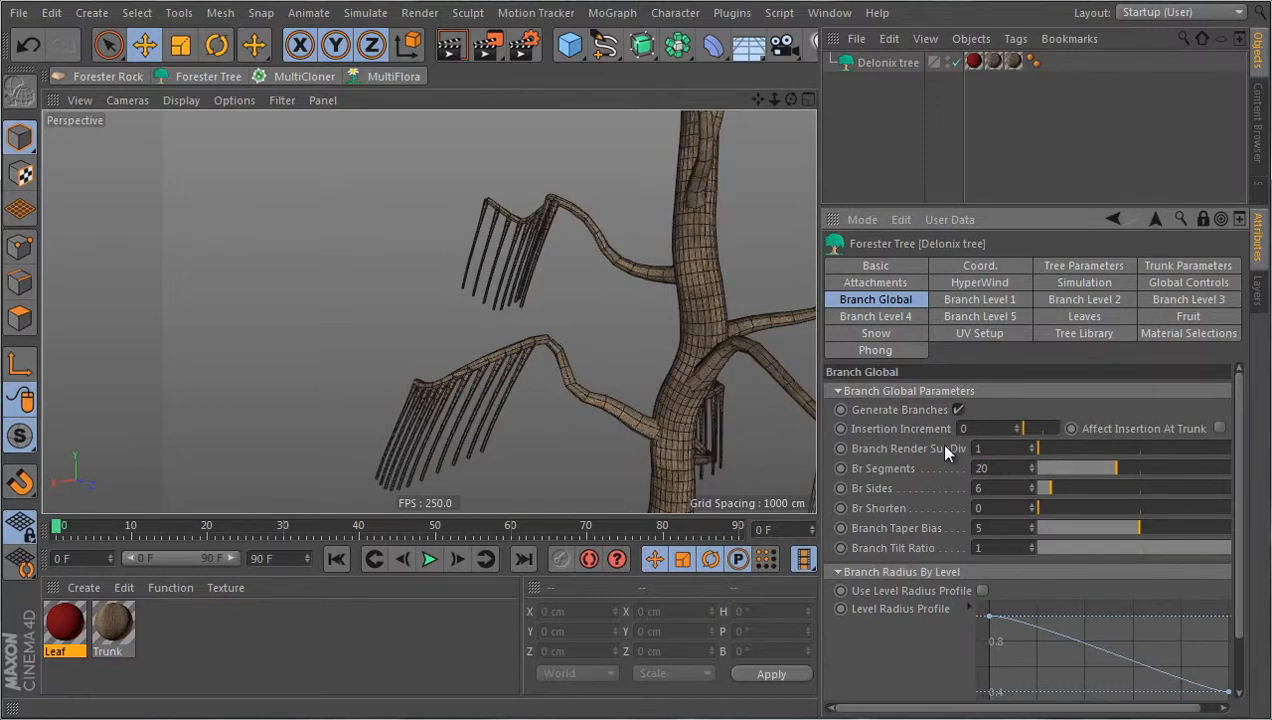
# - Raise the global Br Segments to 30 for more segments along the branches
pyautogui.moveTo(1009, 467); pyautogui.dragTo(903, 467)
pyautogui.write('30')
pyautogui.press('Return')
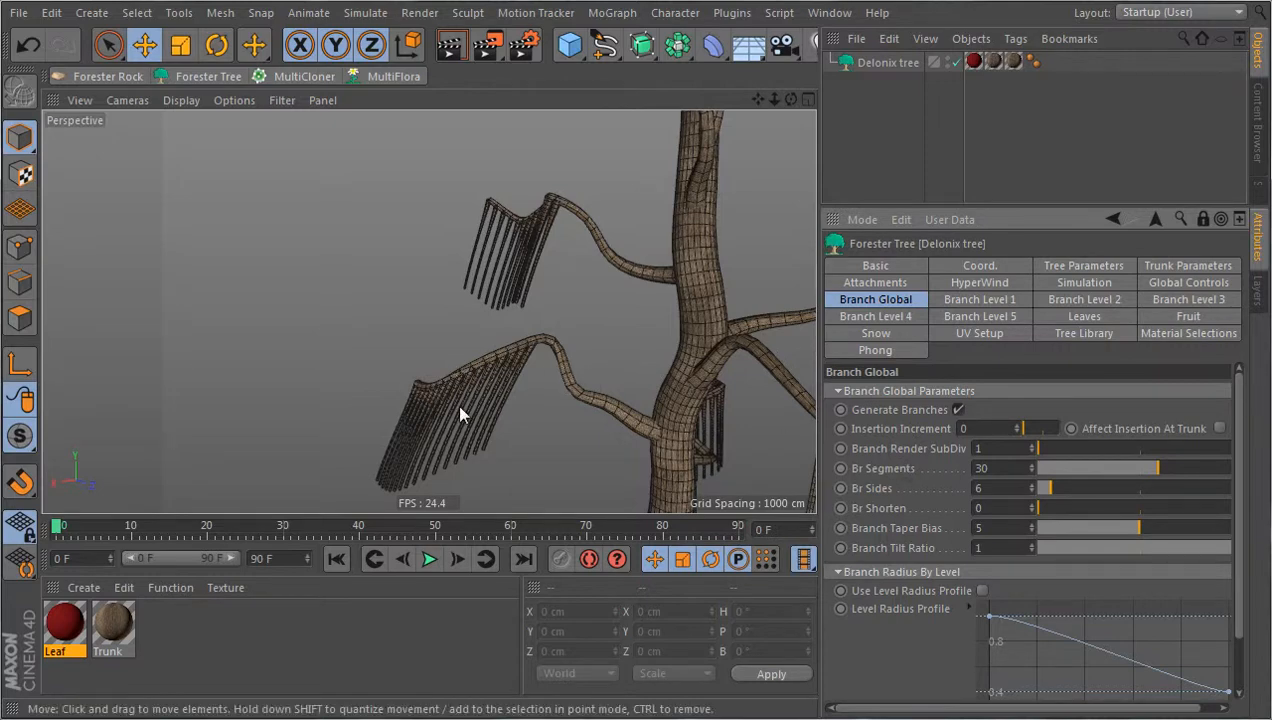
pyautogui.keyDown('alt'); pyautogui.moveTo(523, 420); pyautogui.dragTo(788, 347); pyautogui.keyUp('alt')
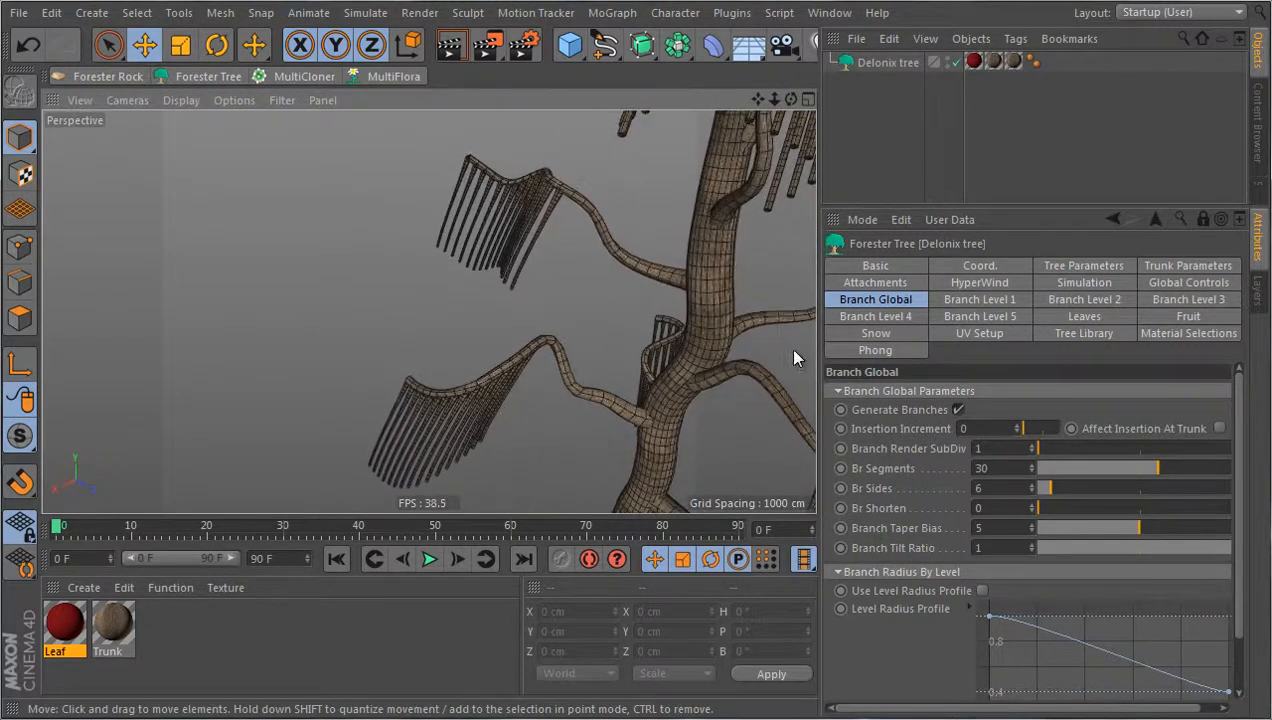
# - Lower the Branch Level 2 Prune Parent to 0.4
pyautogui.click(1084, 299)
pyautogui.moveTo(1113, 471)
pyautogui.mouseDown()
pyautogui.moveTo(1063, 471)
pyautogui.moveTo(1091, 471)
pyautogui.mouseUp()
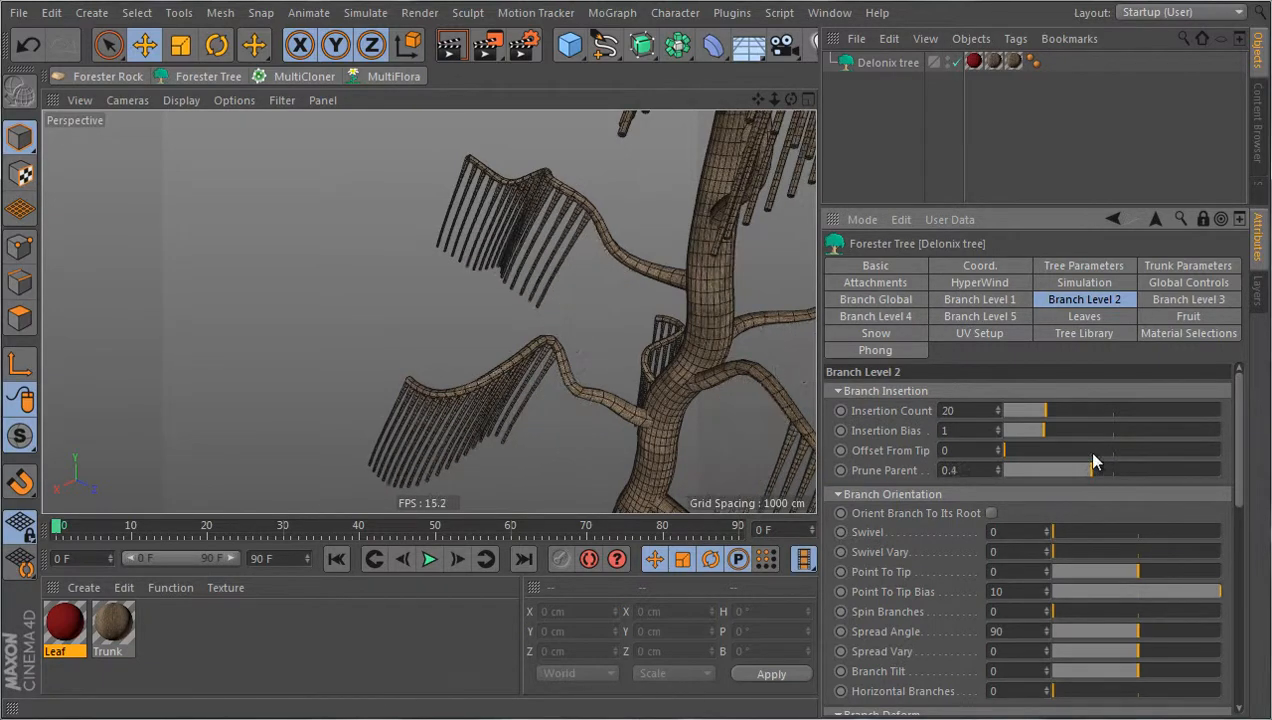
pyautogui.keyDown('alt'); pyautogui.moveTo(575, 360); pyautogui.dragTo(647, 426); pyautogui.keyUp('alt')
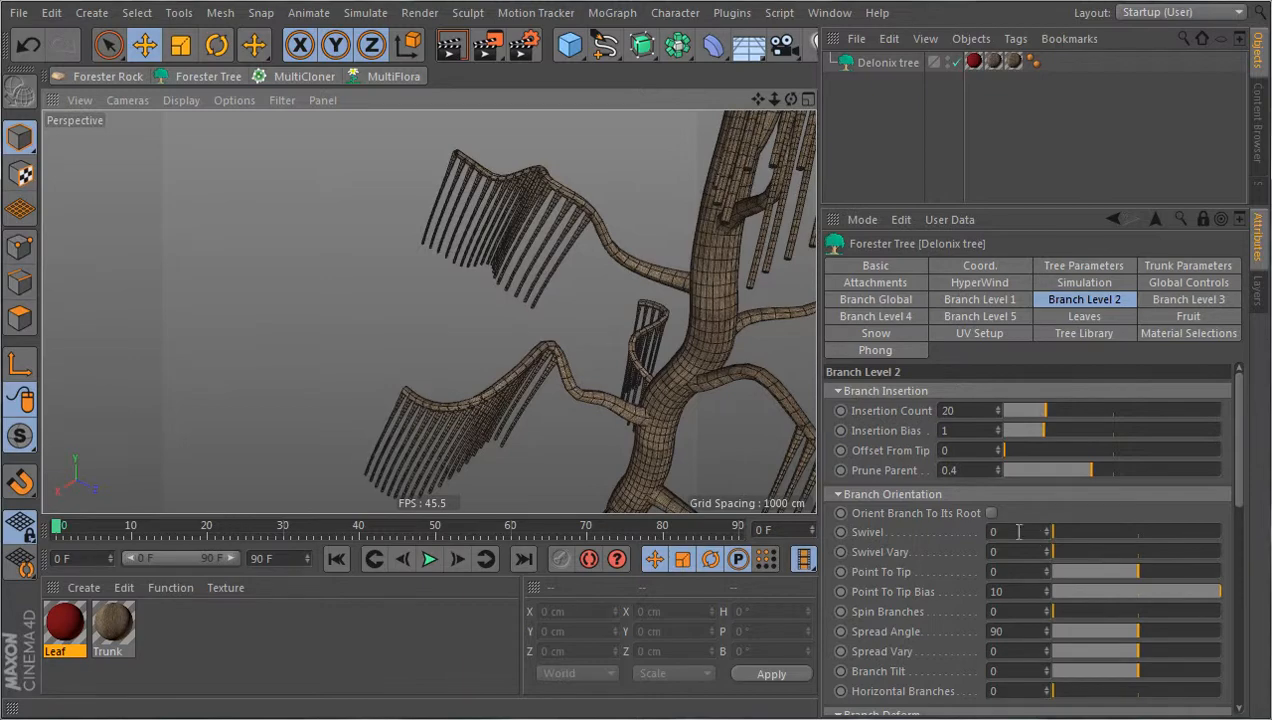
# - Try different Swivel values on the second-level branches and return the Swivel to 0
pyautogui.moveTo(1058, 533); pyautogui.dragTo(1023, 514)
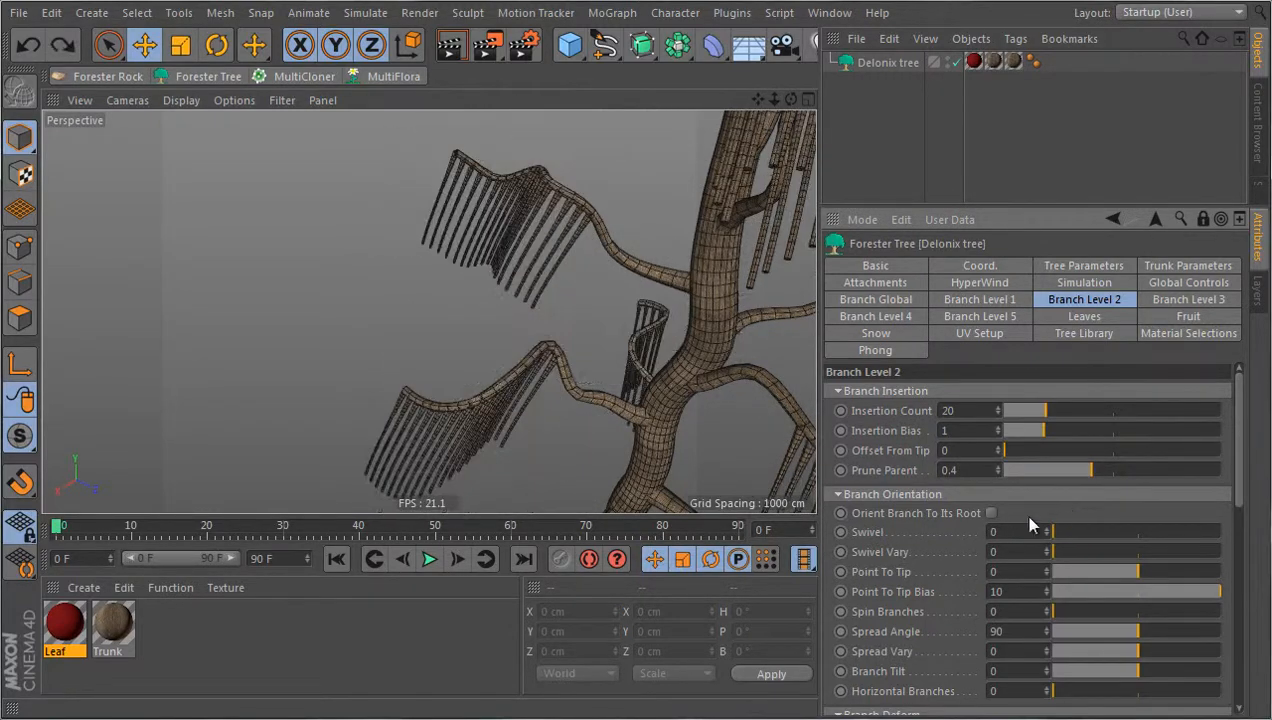
pyautogui.keyDown('alt'); pyautogui.moveTo(571, 331); pyautogui.dragTo(566, 295); pyautogui.keyUp('alt')
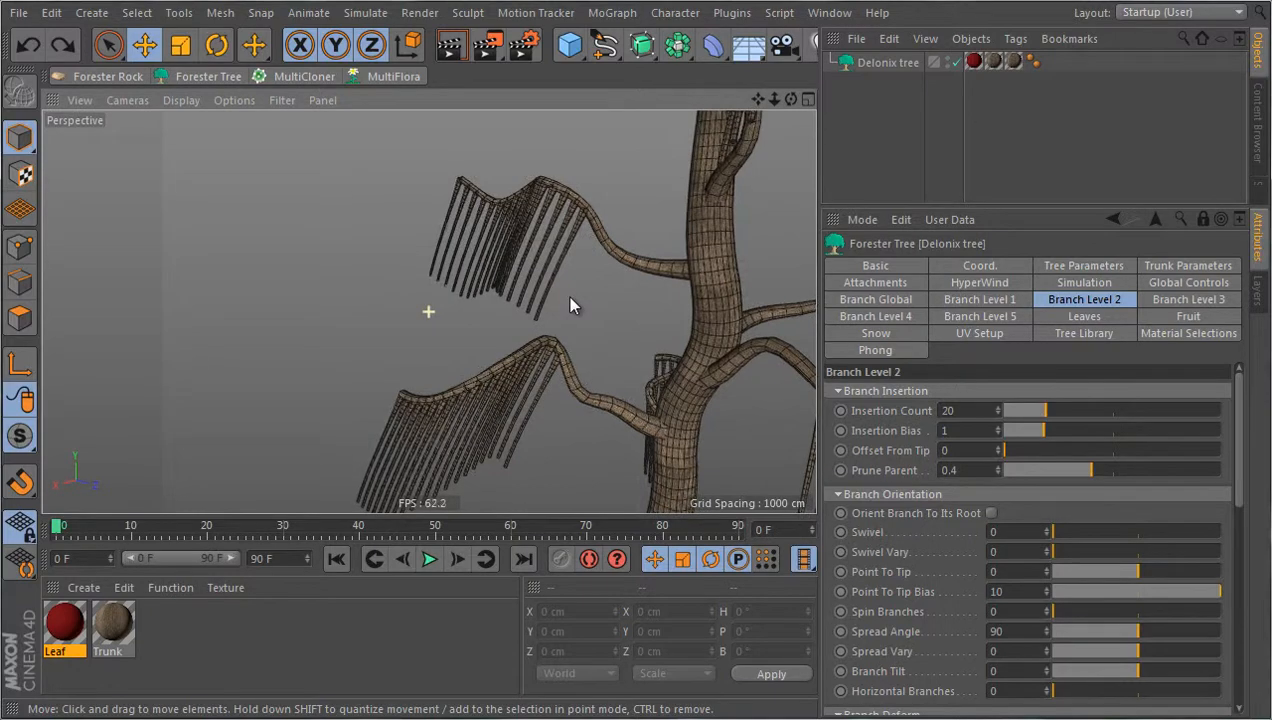
# - Switch Orient Branch To Its Root on and off twice to compare how the second-level branches are oriented along their parents
pyautogui.click(991, 513)
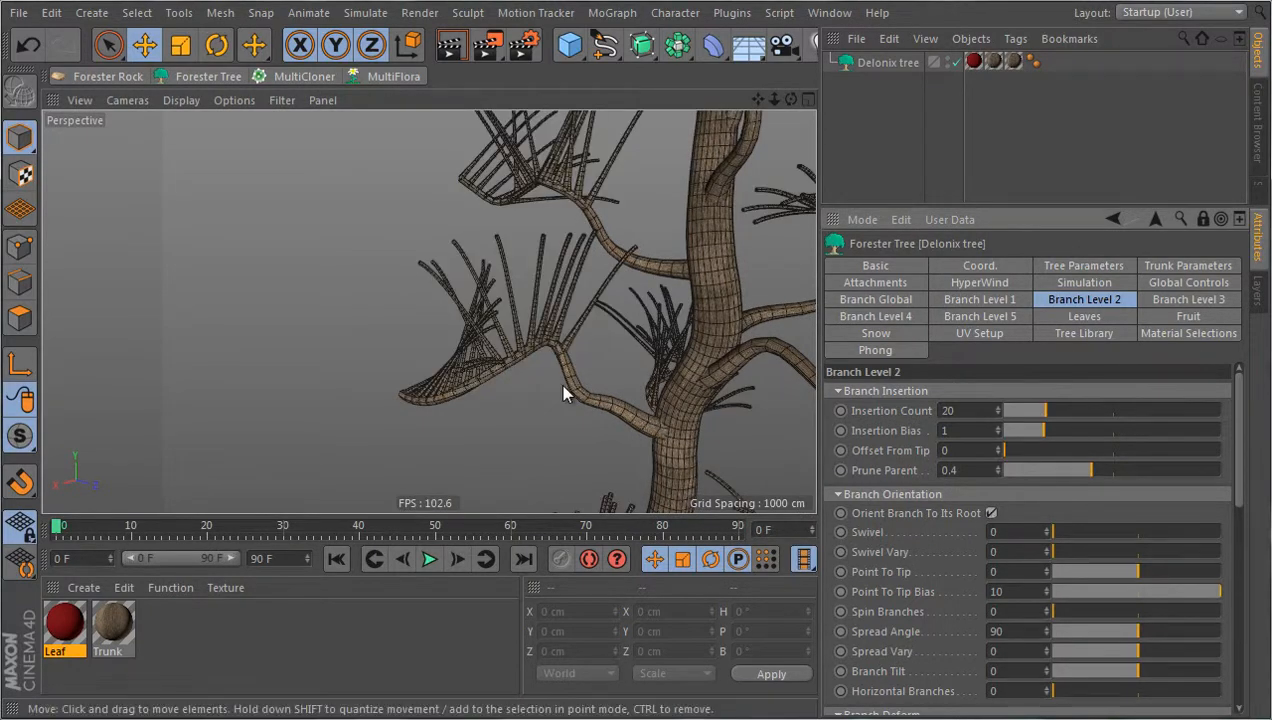
pyautogui.keyDown('alt'); pyautogui.moveTo(568, 392); pyautogui.dragTo(605, 385); pyautogui.keyUp('alt')
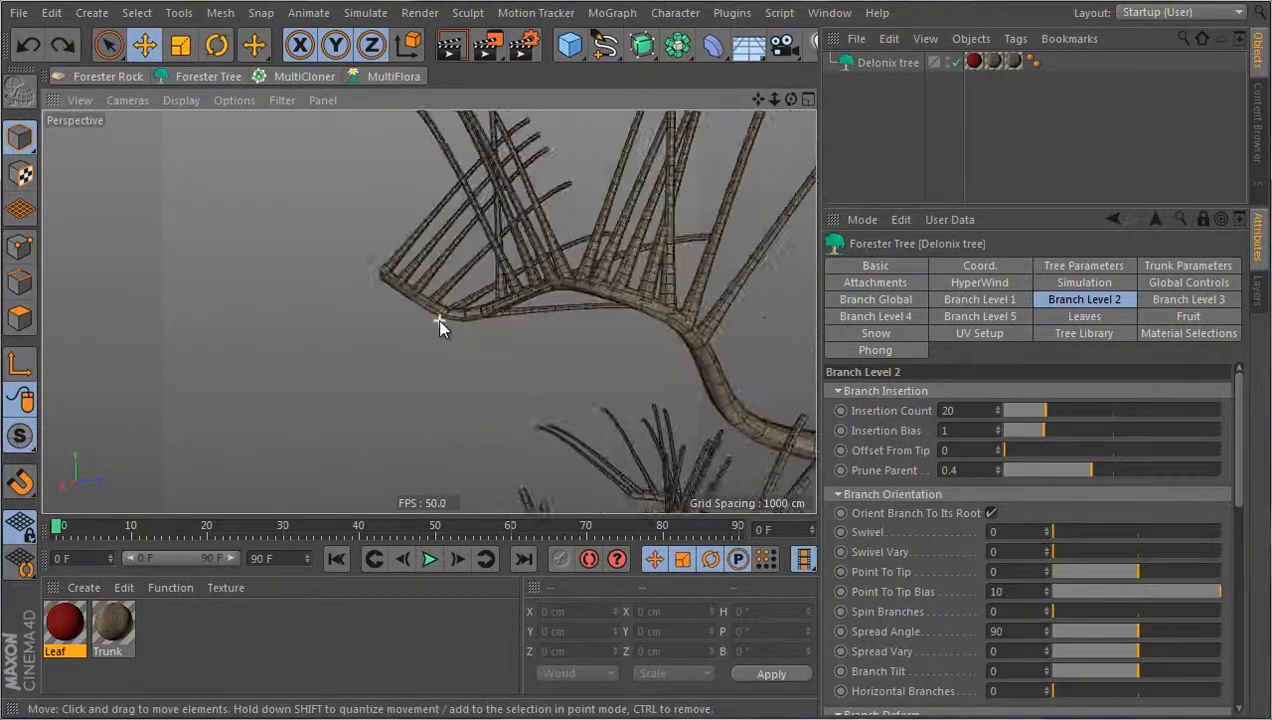
pyautogui.keyDown('alt'); pyautogui.moveTo(436, 318); pyautogui.dragTo(380, 391); pyautogui.keyUp('alt')
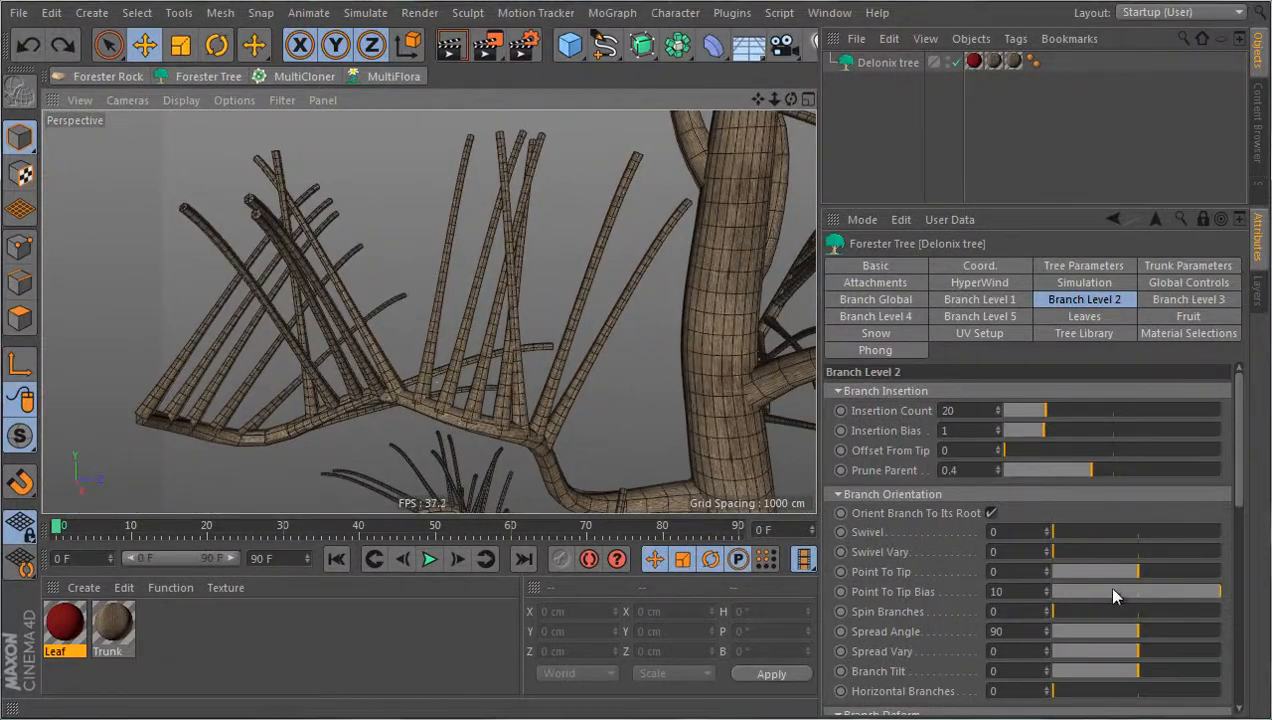
pyautogui.click(992, 513)
pyautogui.scroll(-5, 497, 328)
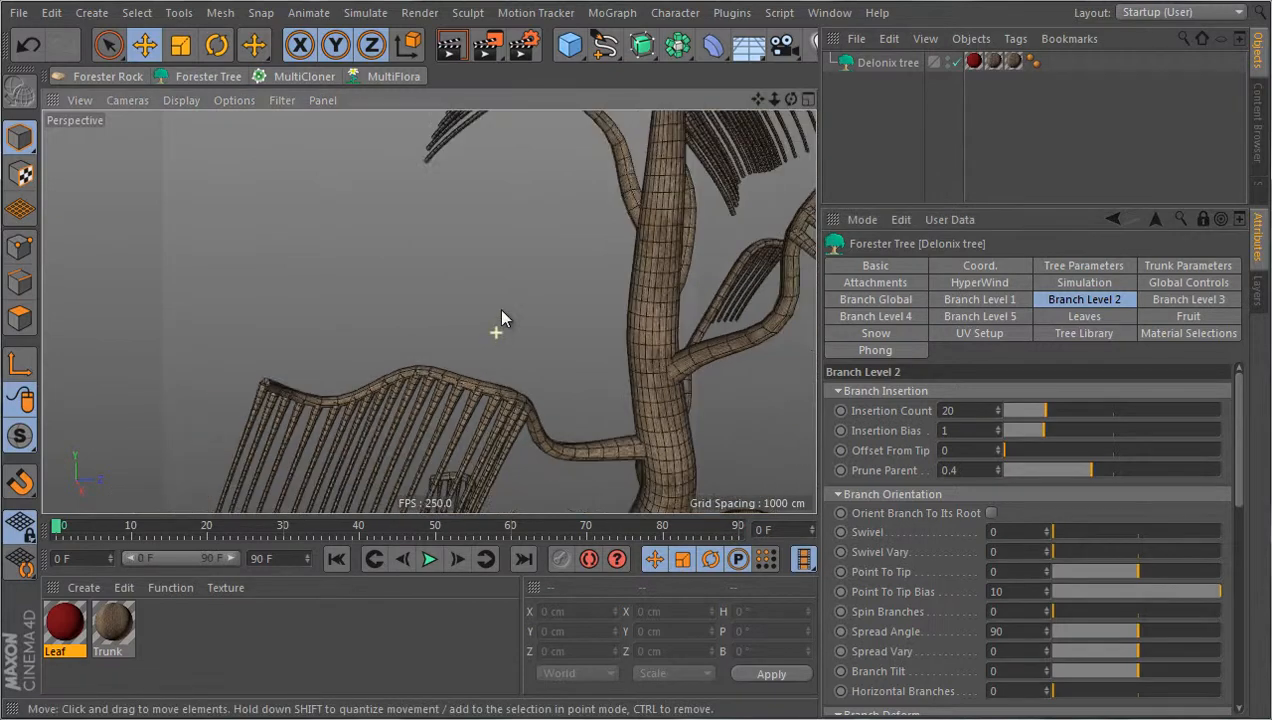
pyautogui.keyDown('alt'); pyautogui.moveTo(540, 392); pyautogui.dragTo(505, 392); pyautogui.keyUp('alt')
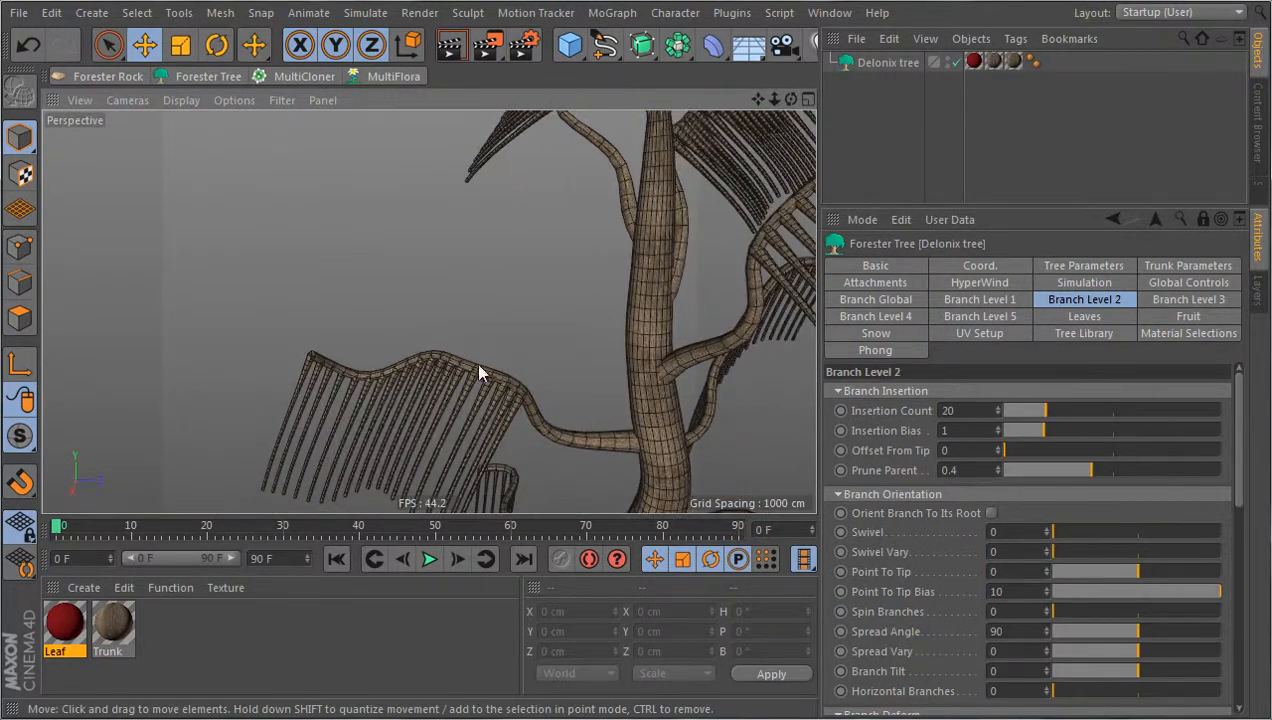
pyautogui.click(990, 513)
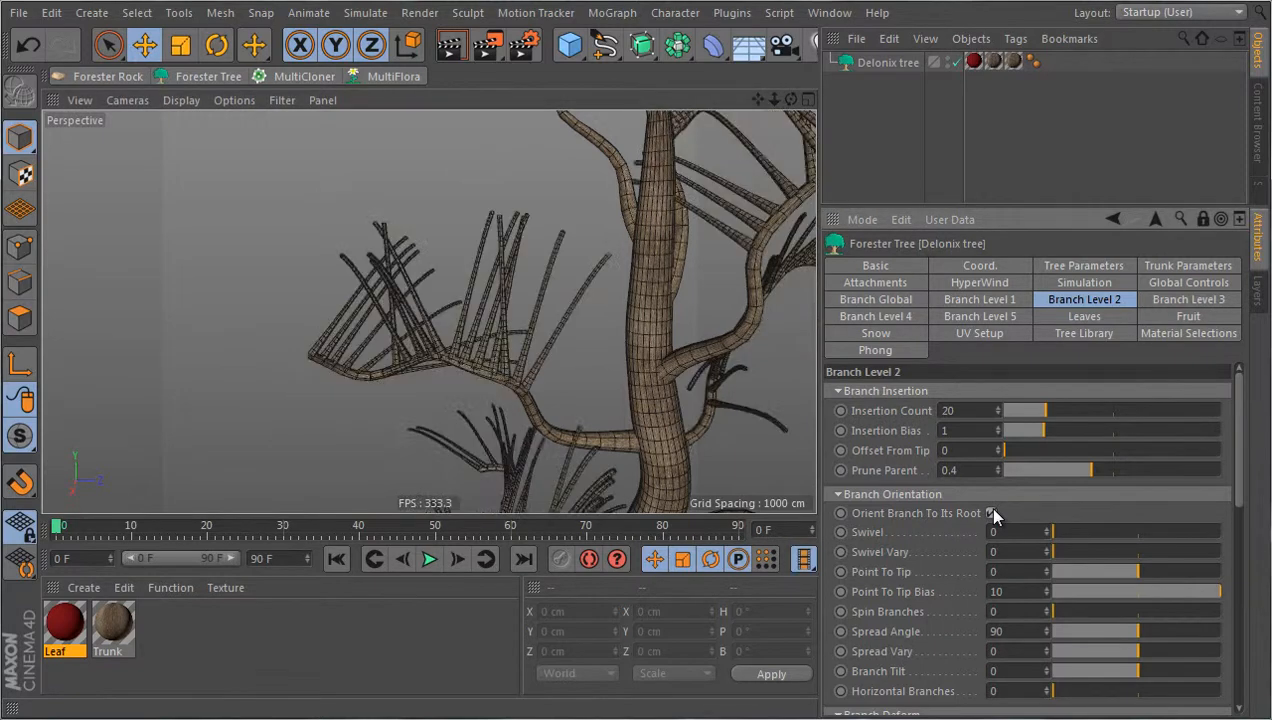
pyautogui.keyDown('alt'); pyautogui.moveTo(619, 440); pyautogui.dragTo(666, 451); pyautogui.keyUp('alt')
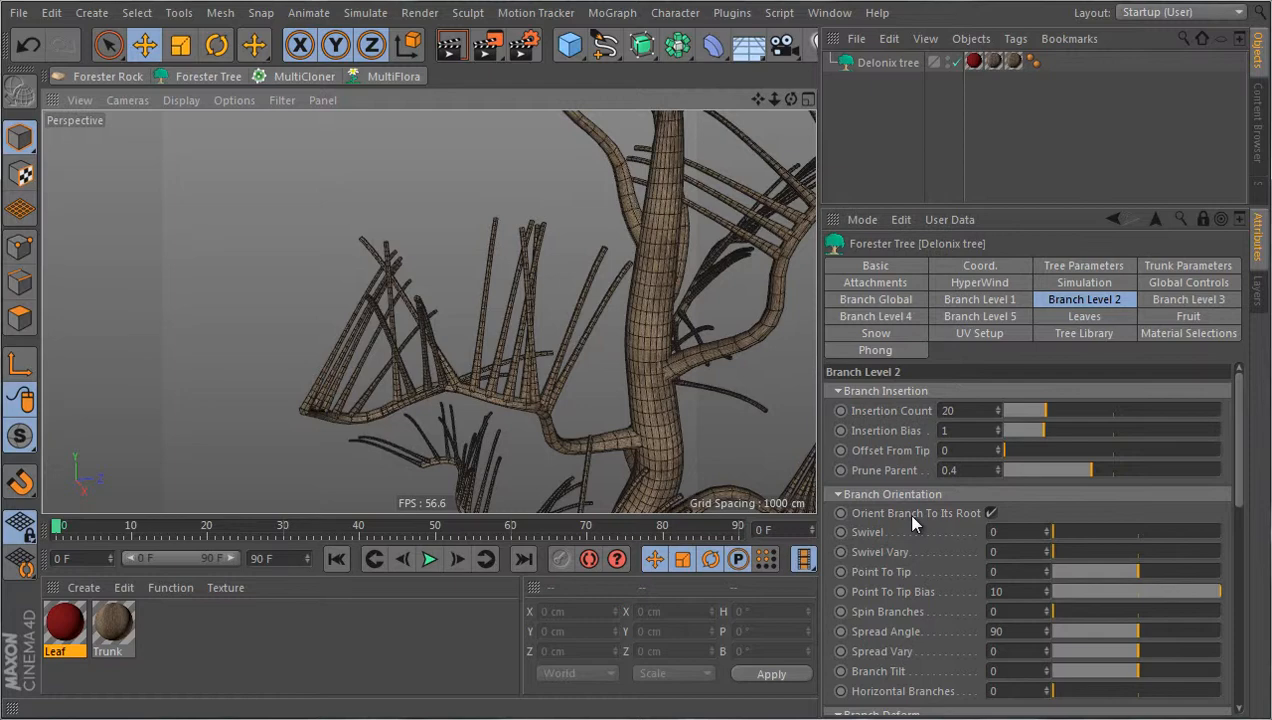
pyautogui.click(991, 514)
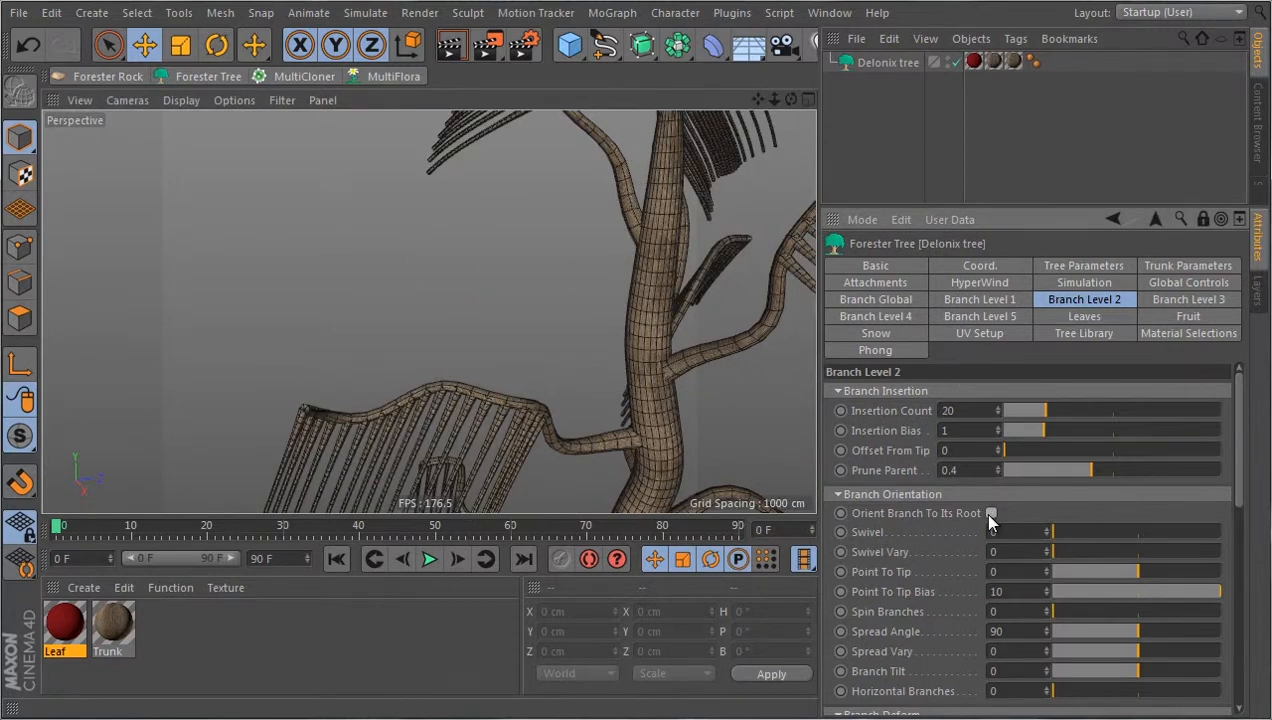
# - Increase the Branch Level 2 Swivel to about 133.7
pyautogui.moveTo(1050, 531); pyautogui.dragTo(1117, 530)
pyautogui.keyDown('alt'); pyautogui.moveTo(700, 318); pyautogui.dragTo(700, 420); pyautogui.keyUp('alt')
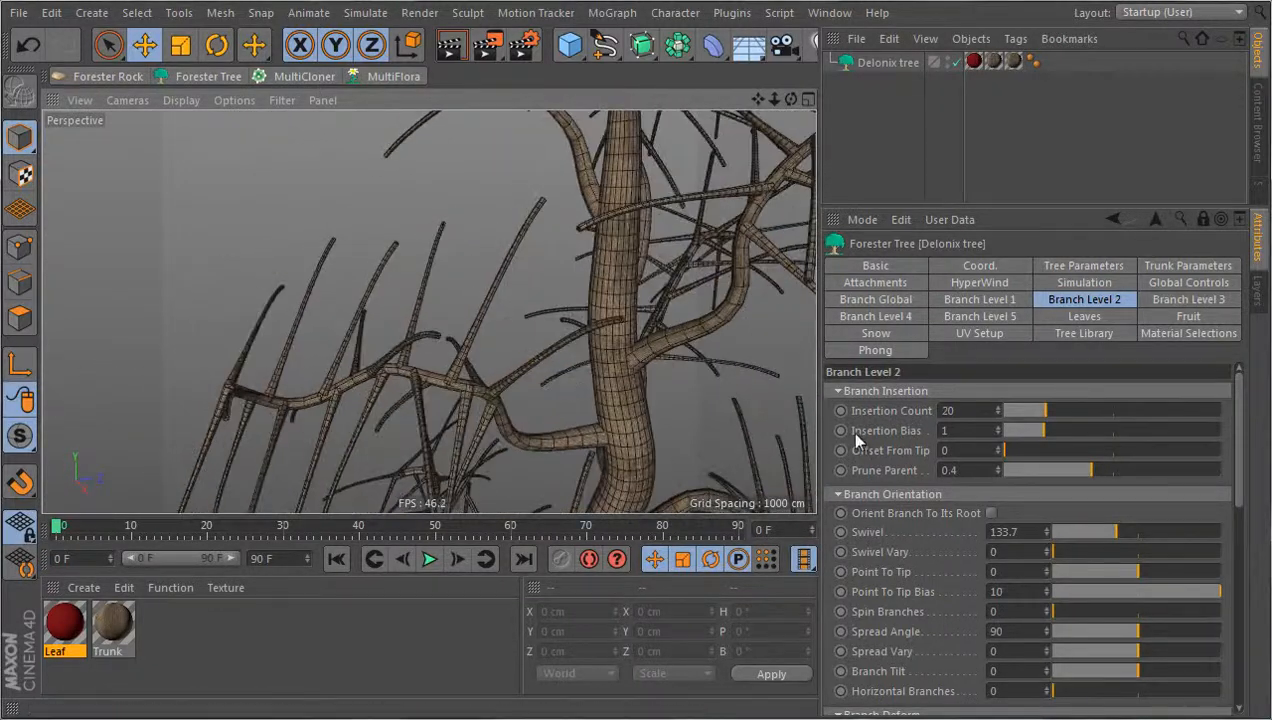
# - Switch Orient Branch To Its Root on and off again at the current Swivel and compare the second-level branches from several angles
pyautogui.click(991, 513)
pyautogui.keyDown('alt'); pyautogui.moveTo(520, 367); pyautogui.dragTo(571, 312); pyautogui.keyUp('alt')
pyautogui.keyDown('alt'); pyautogui.moveTo(571, 312); pyautogui.dragTo(532, 358, button='right'); pyautogui.keyUp('alt')
pyautogui.keyDown('alt'); pyautogui.moveTo(532, 358); pyautogui.dragTo(700, 430); pyautogui.keyUp('alt')
pyautogui.click(991, 513)
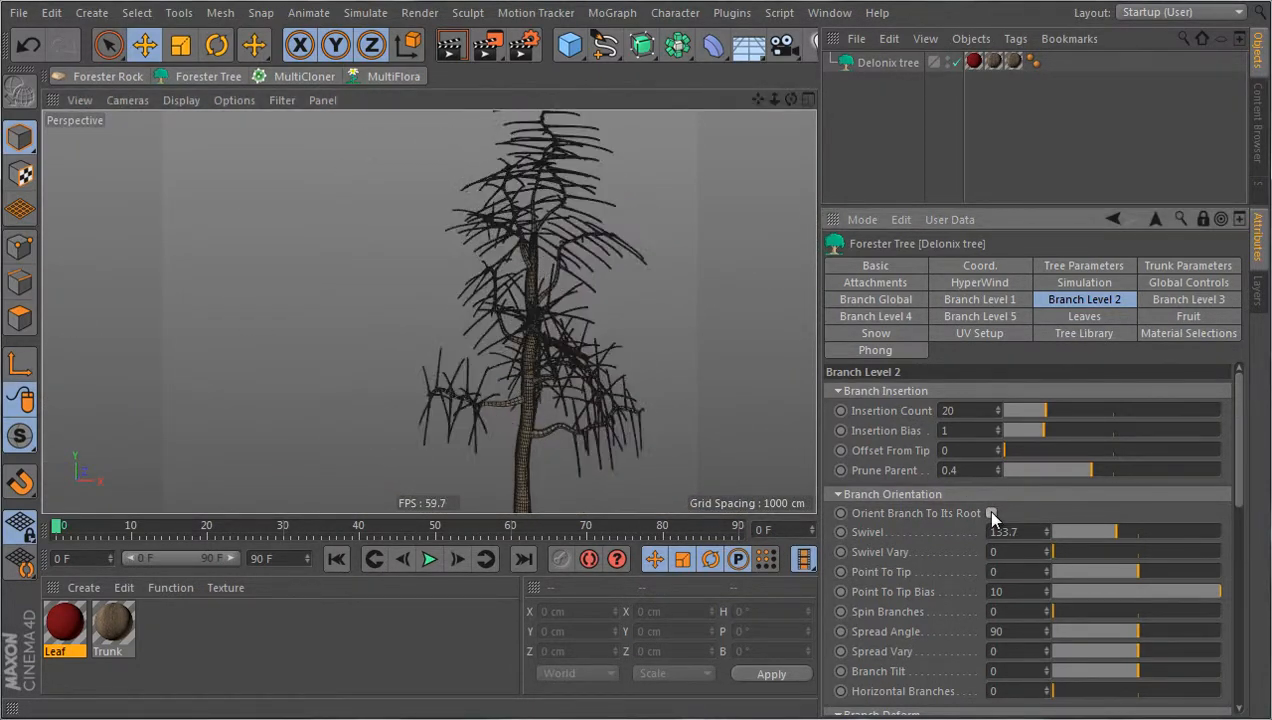
pyautogui.keyDown('alt'); pyautogui.moveTo(648, 386); pyautogui.dragTo(700, 384, button='right'); pyautogui.keyUp('alt')
pyautogui.keyDown('alt'); pyautogui.moveTo(428, 312); pyautogui.dragTo(456, 347); pyautogui.keyUp('alt')
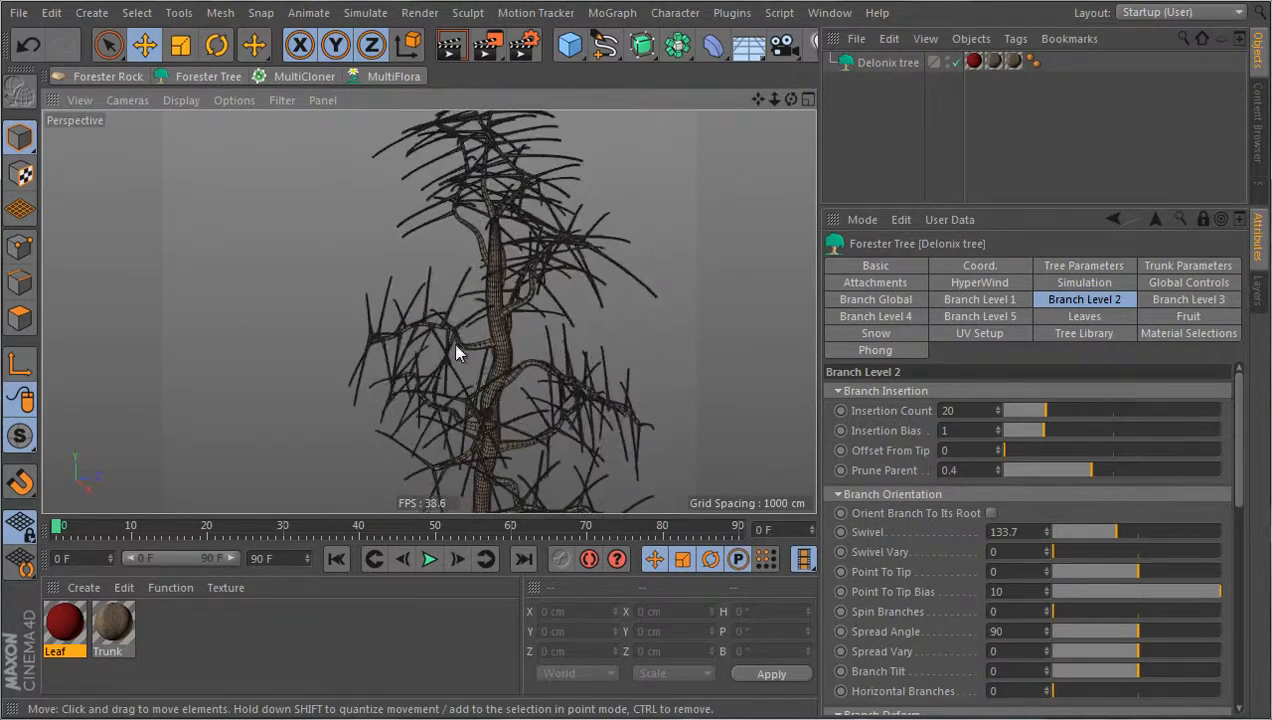
pyautogui.keyDown('alt'); pyautogui.moveTo(403, 307); pyautogui.dragTo(439, 294, button='right'); pyautogui.keyUp('alt')
pyautogui.keyDown('alt'); pyautogui.moveTo(440, 310); pyautogui.dragTo(390, 330); pyautogui.keyUp('alt')
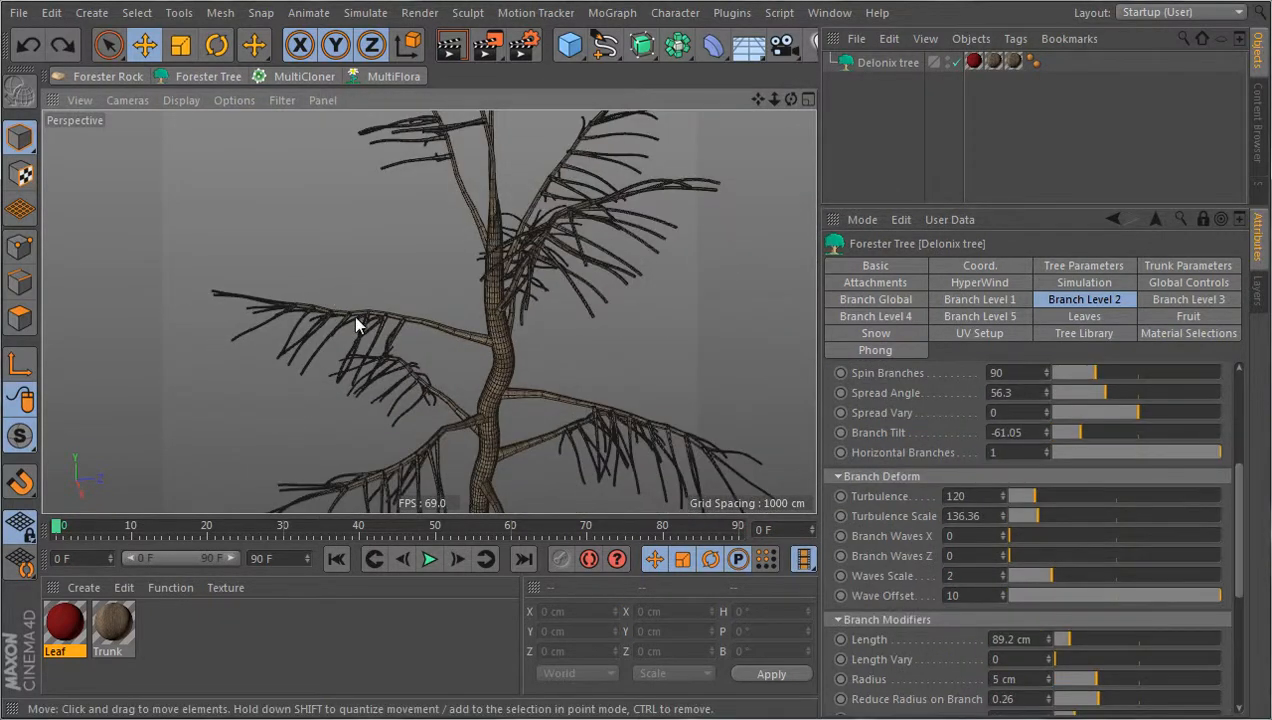
# - Raise the Branch Level 2 Turbulence to about 579 while viewing a lower branch up close
pyautogui.keyDown('alt'); pyautogui.moveTo(383, 349); pyautogui.dragTo(444, 387); pyautogui.keyUp('alt')
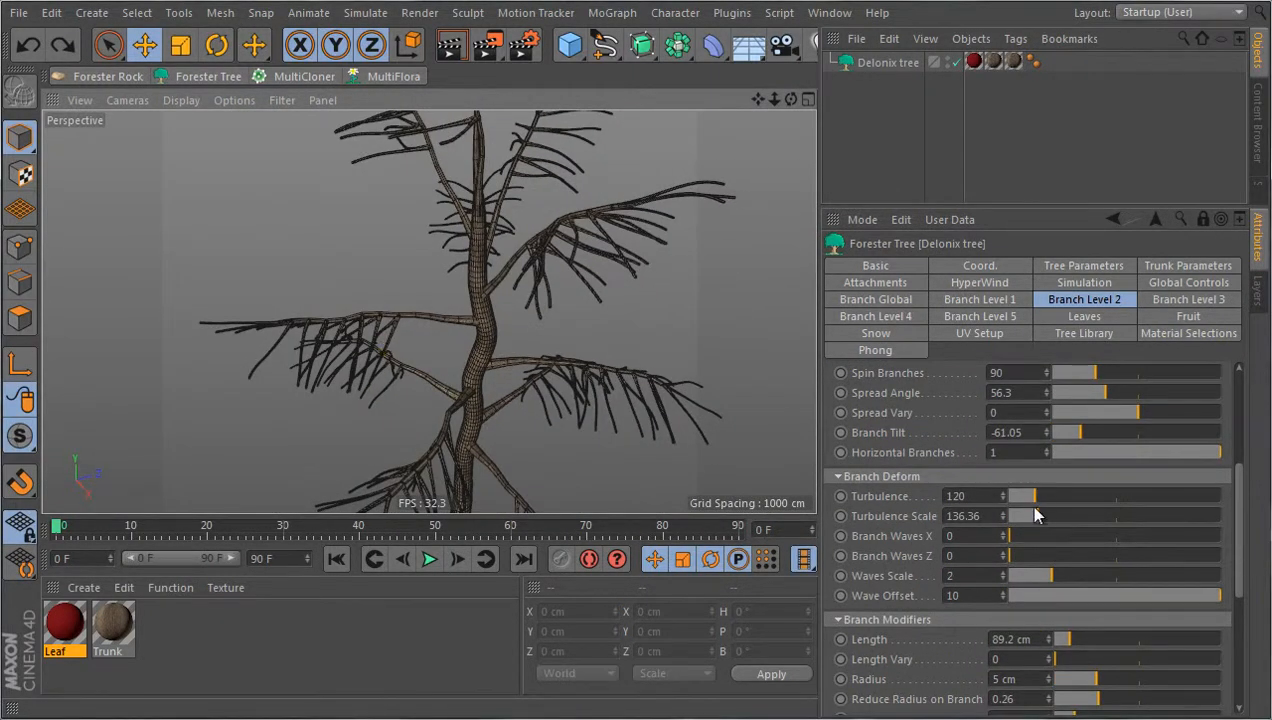
pyautogui.scroll(4, 364, 354)
pyautogui.scroll(-5, 367, 361)
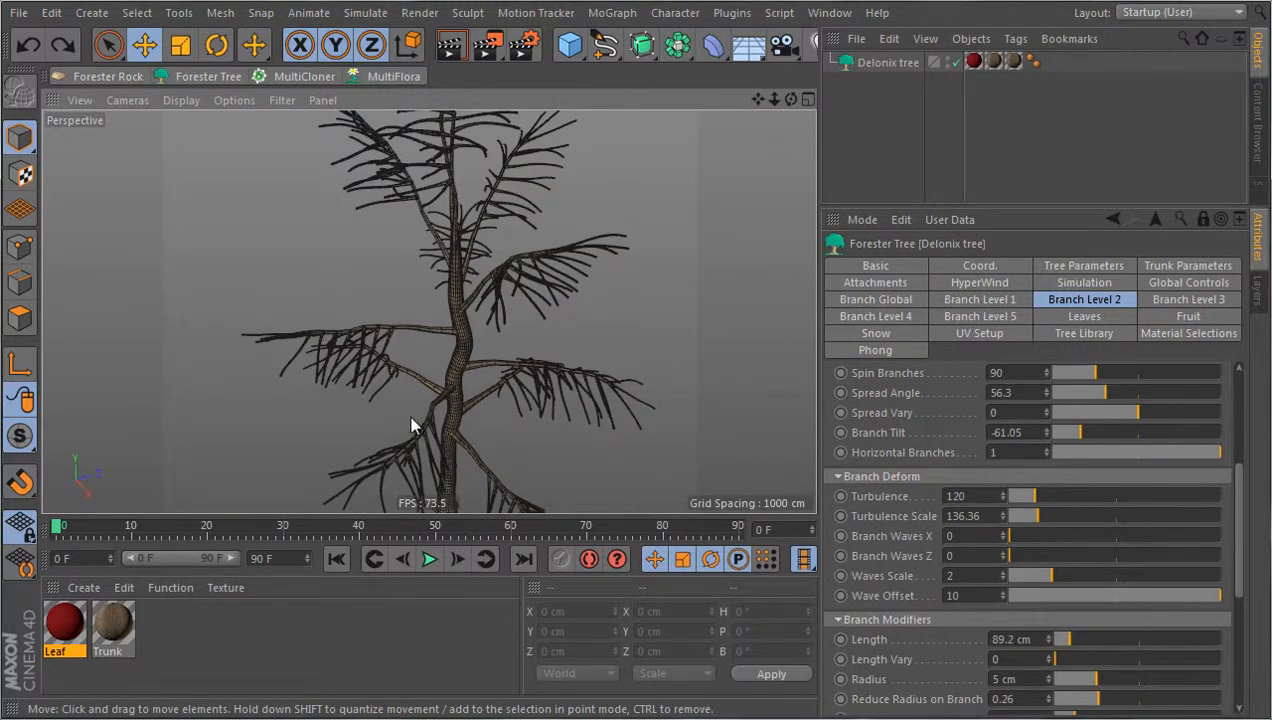
pyautogui.keyDown('alt'); pyautogui.moveTo(424, 430); pyautogui.dragTo(452, 357); pyautogui.keyUp('alt')
pyautogui.keyDown('alt'); pyautogui.moveTo(452, 357); pyautogui.dragTo(505, 245, button='middle'); pyautogui.keyUp('alt')
pyautogui.scroll(4, 640, 381)
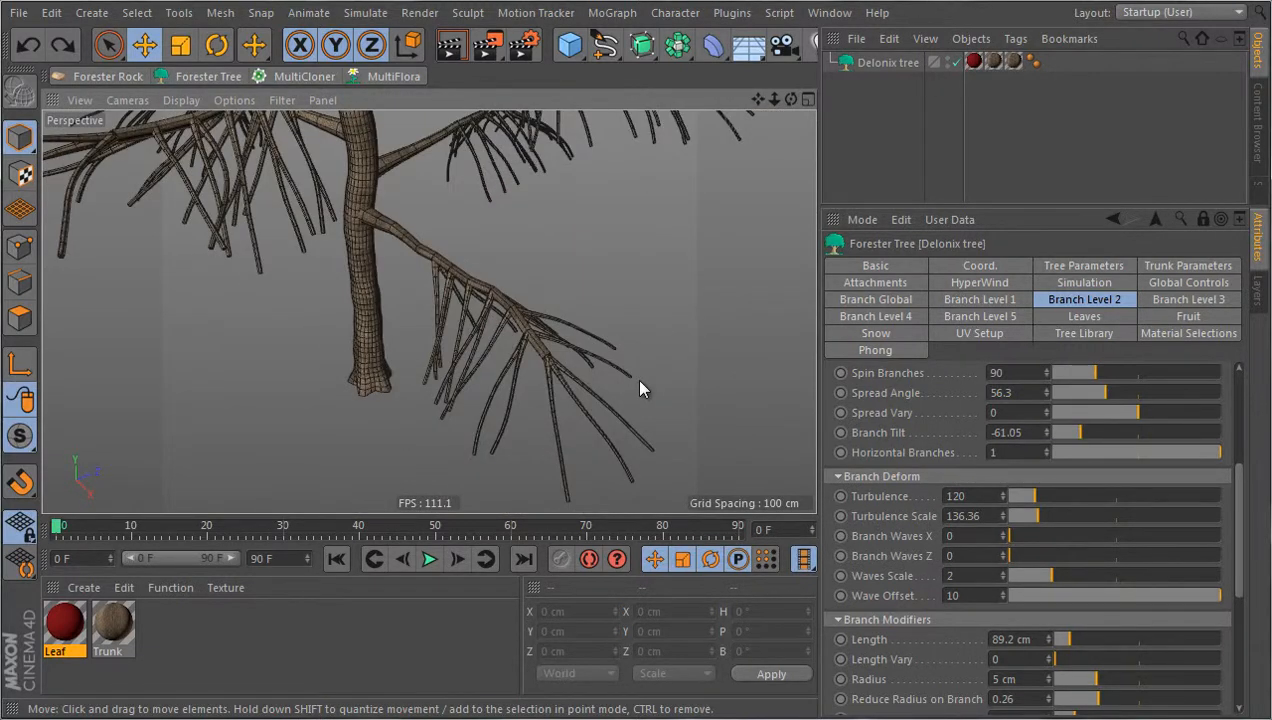
pyautogui.moveTo(1034, 496); pyautogui.dragTo(1132, 494)
# - Try Turbulence Scale values of about 53.5 and 1000 on the second-level branches, and undo the scale changes
pyautogui.moveTo(1032, 512)
pyautogui.mouseDown()
pyautogui.moveTo(1016, 523)
pyautogui.moveTo(1021, 514)
pyautogui.mouseUp()
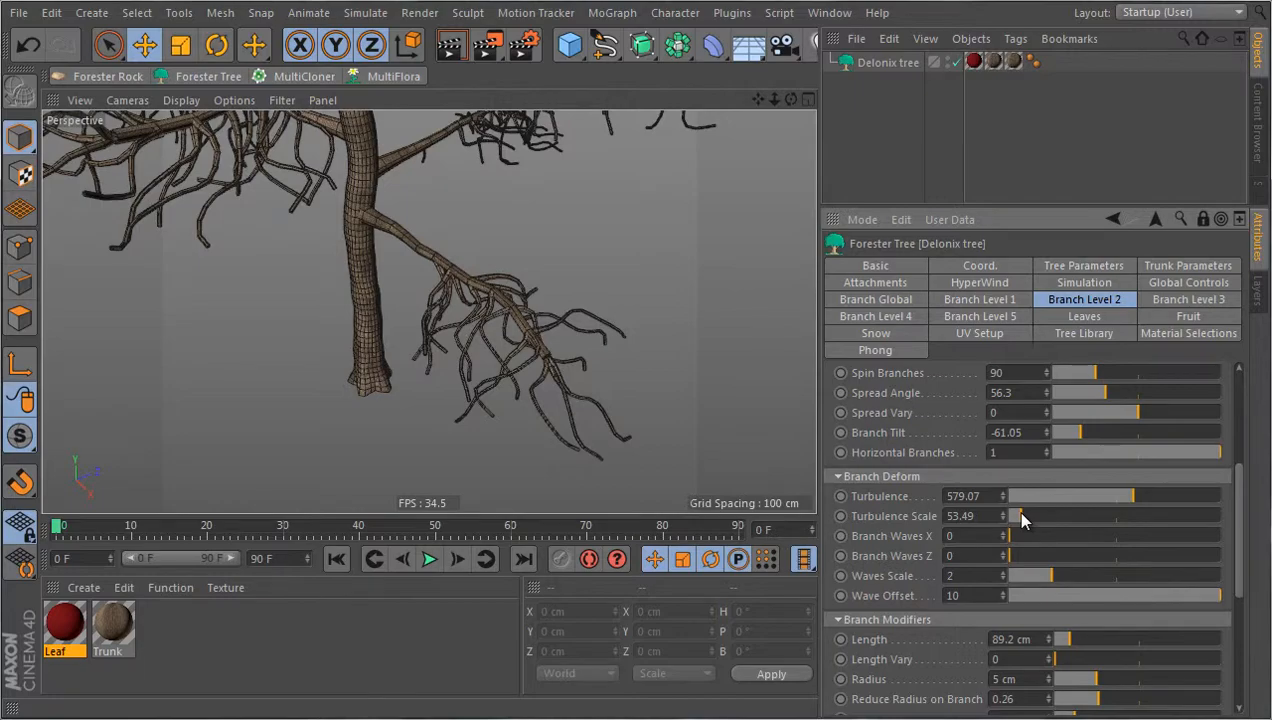
pyautogui.moveTo(1017, 513); pyautogui.dragTo(1235, 486)
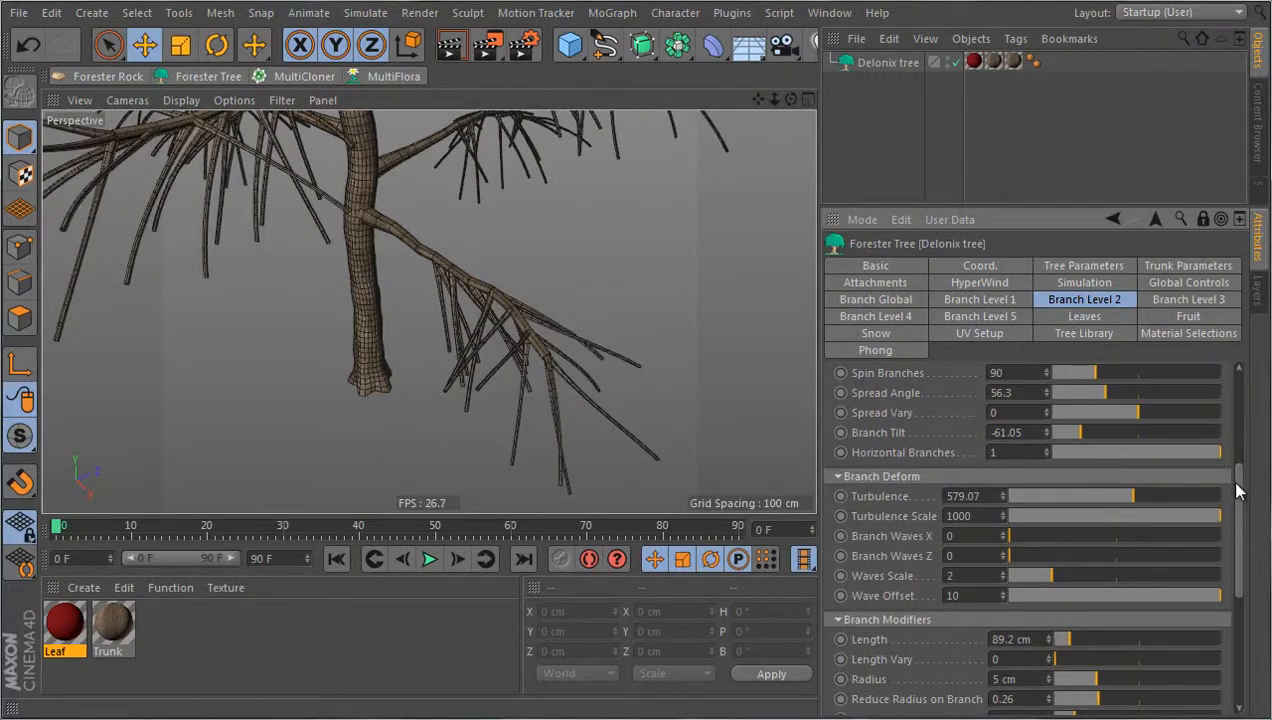
pyautogui.hotkey('ctrl', 'z')
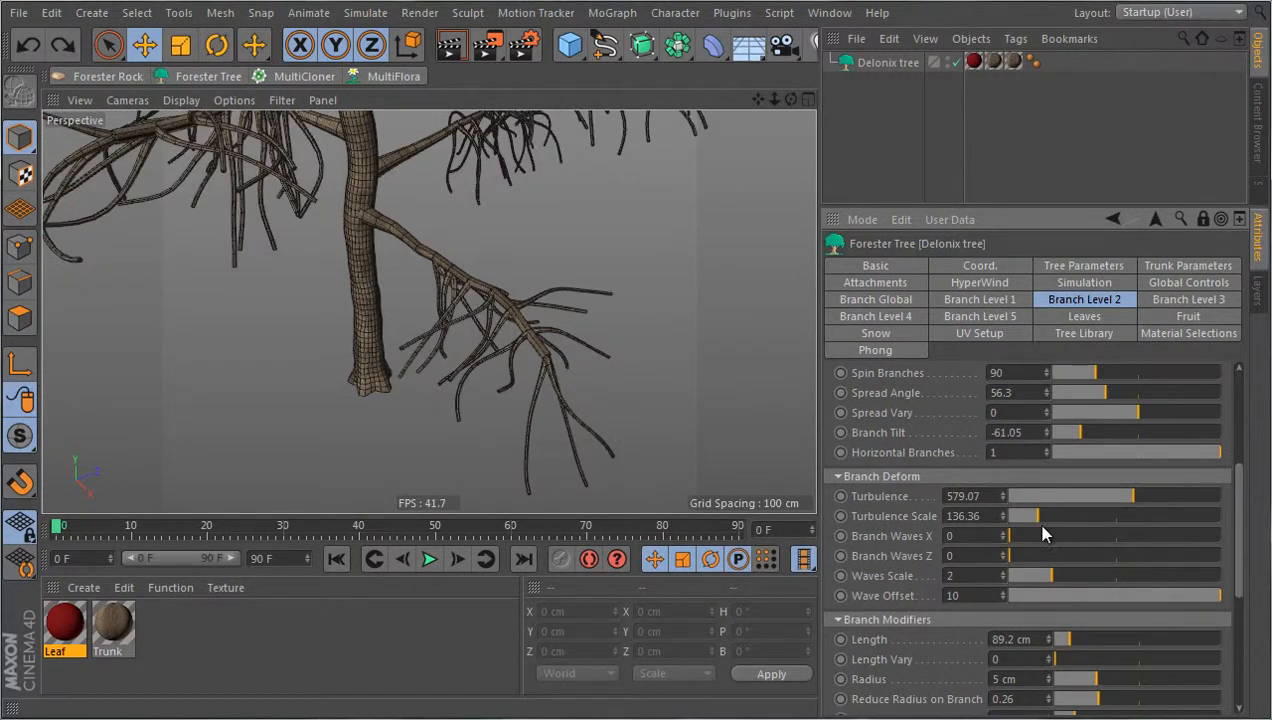
# - Set the Branch Level 2 Turbulence to 0 and both Branch Waves X and Branch Waves Z to 50
pyautogui.moveTo(1046, 497); pyautogui.dragTo(1003, 496)
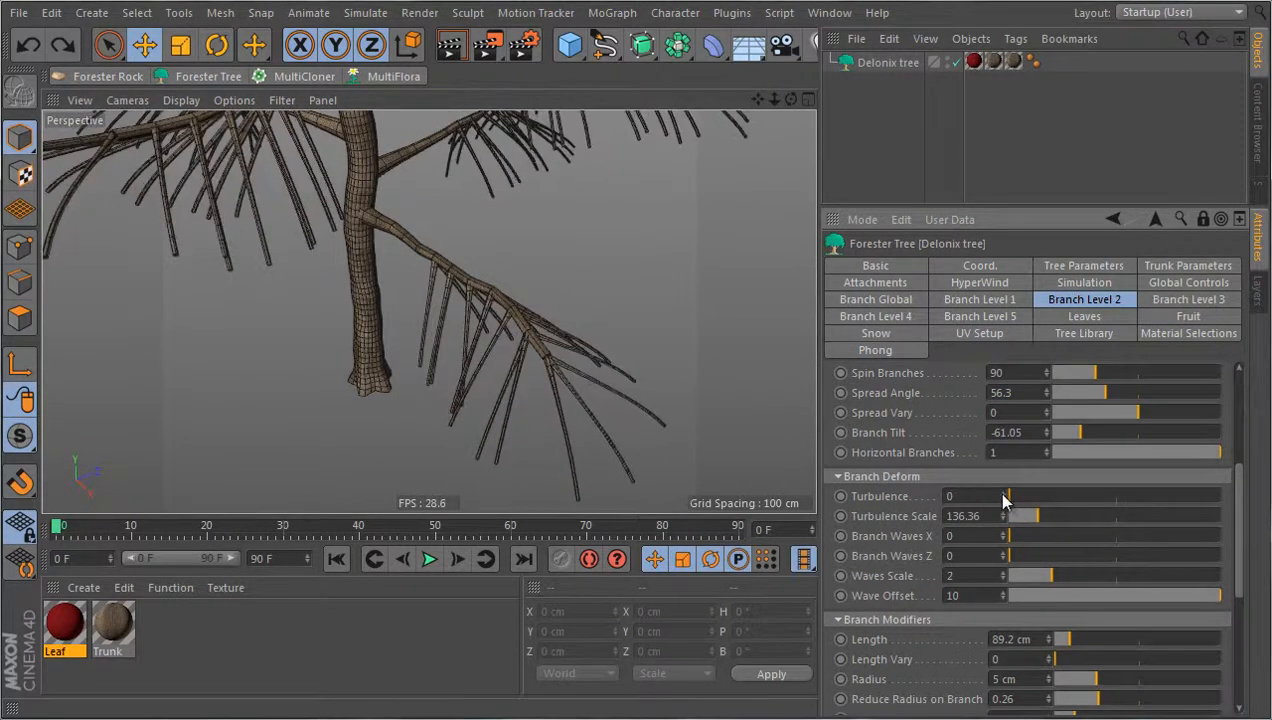
pyautogui.keyDown('alt'); pyautogui.moveTo(750, 428); pyautogui.dragTo(715, 443); pyautogui.keyUp('alt')
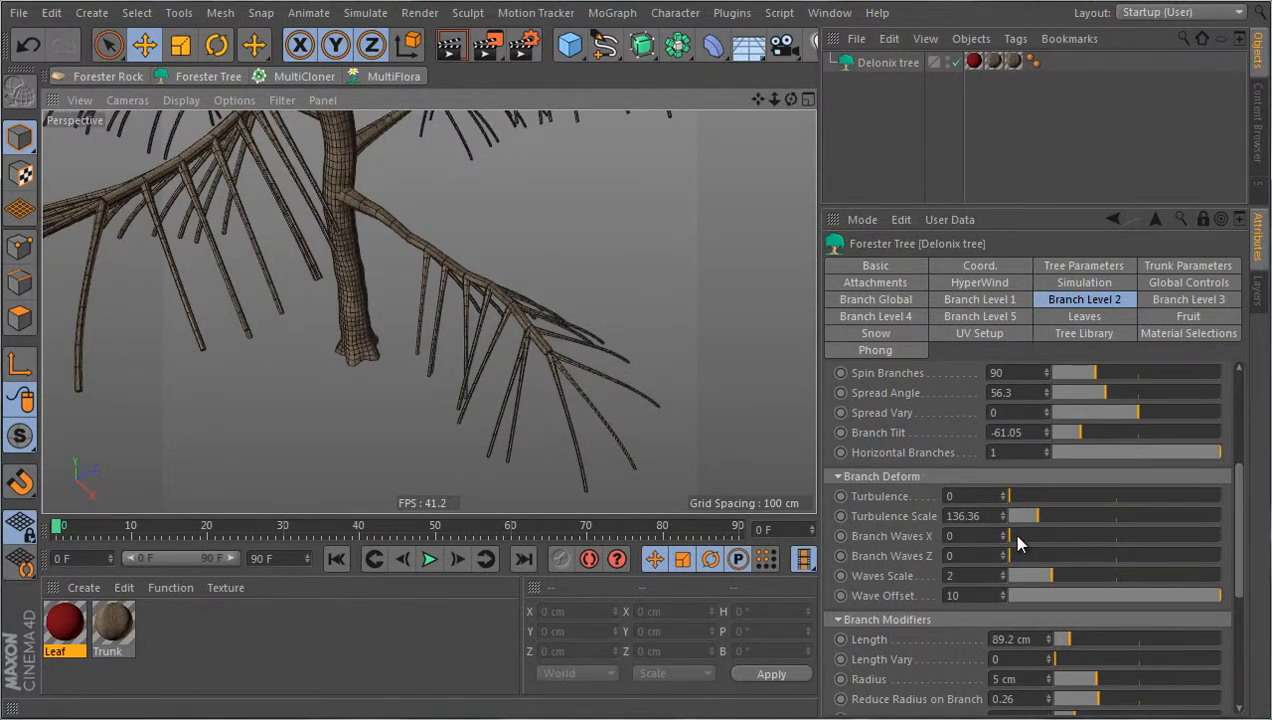
pyautogui.moveTo(1017, 541)
pyautogui.mouseDown()
pyautogui.moveTo(1028, 530)
pyautogui.moveTo(1030, 556)
pyautogui.mouseUp()
pyautogui.scroll(-5, 486, 305)
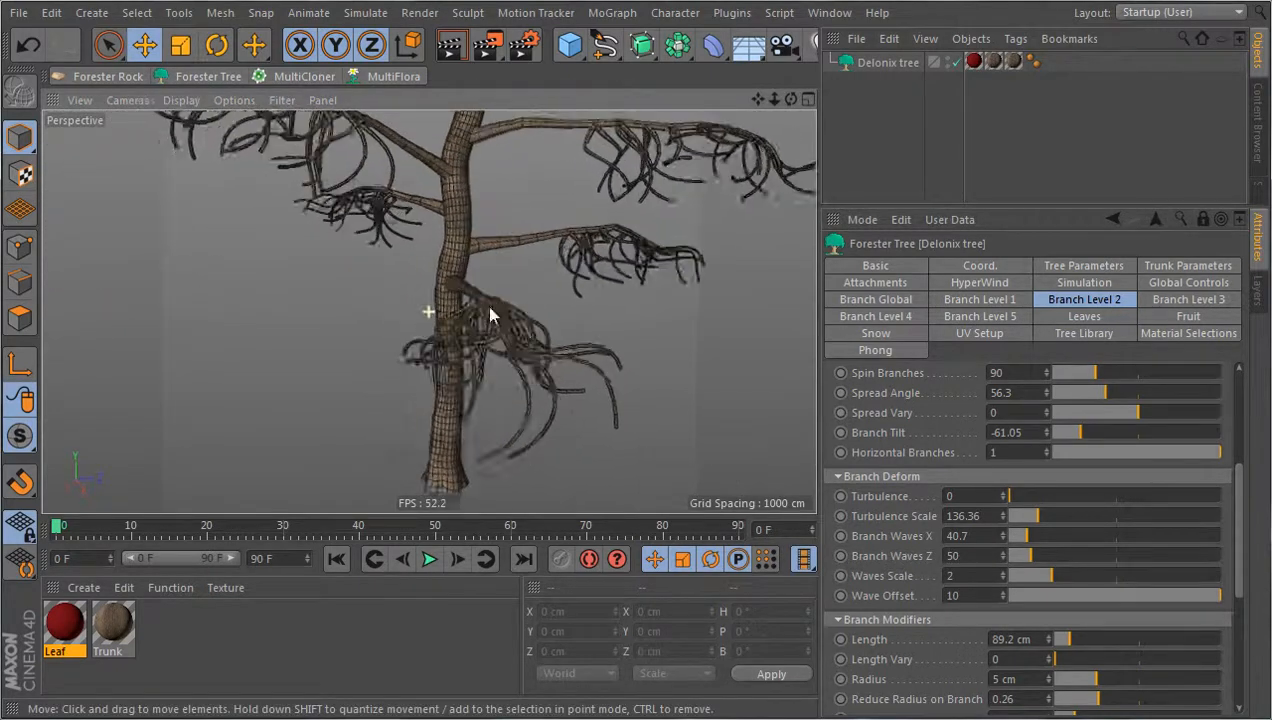
pyautogui.keyDown('alt'); pyautogui.moveTo(486, 305); pyautogui.dragTo(600, 358); pyautogui.keyUp('alt')
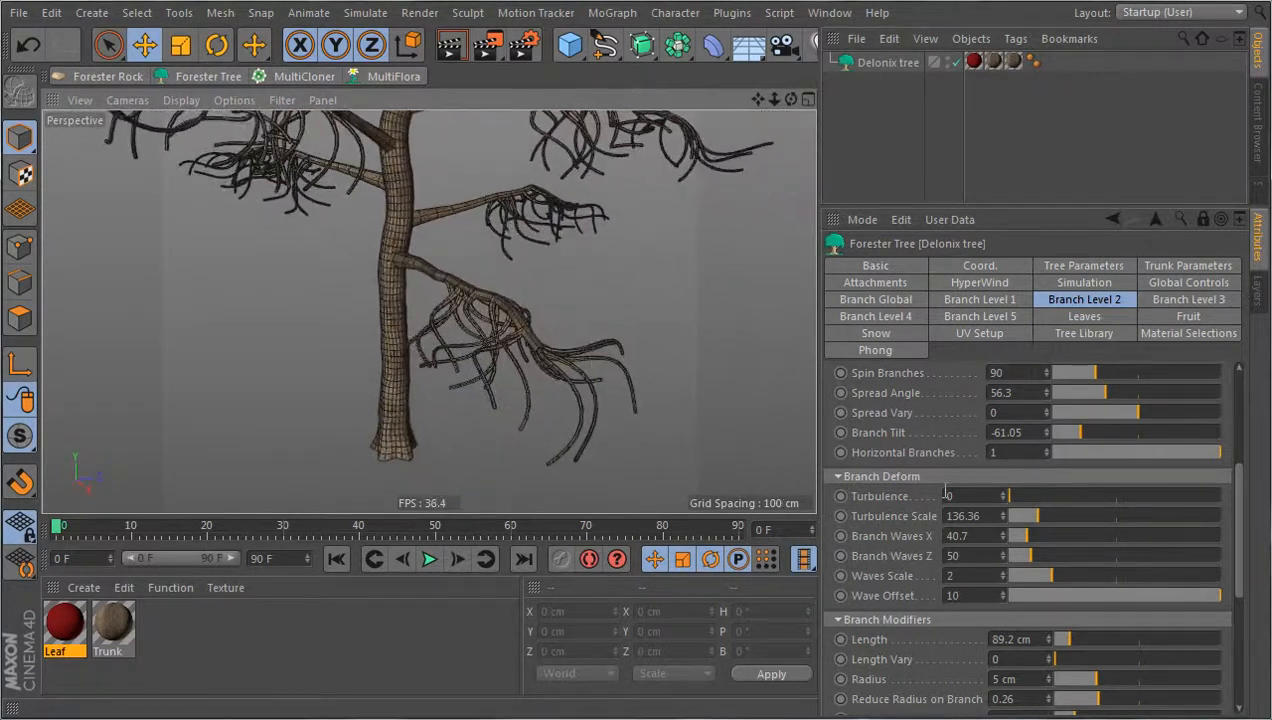
pyautogui.click(984, 535)
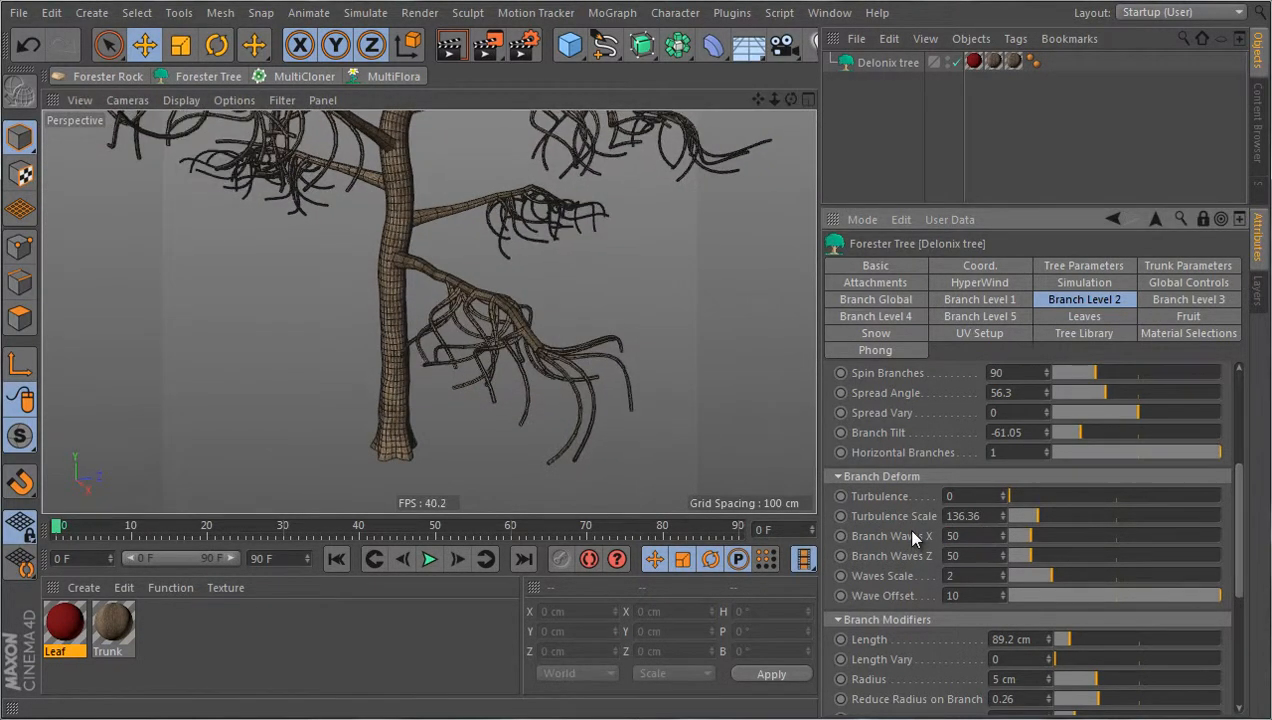
# - Lower the Branch Level 2 Waves Scale to about 0.54 and set the global Br Segments to 30
pyautogui.moveTo(750, 459)
pyautogui.keyDown('alt'); pyautogui.mouseDown()
pyautogui.moveTo(664, 389)
pyautogui.moveTo(742, 447)
pyautogui.mouseUp(); pyautogui.keyUp('alt')
pyautogui.moveTo(1053, 580); pyautogui.dragTo(1017, 586)
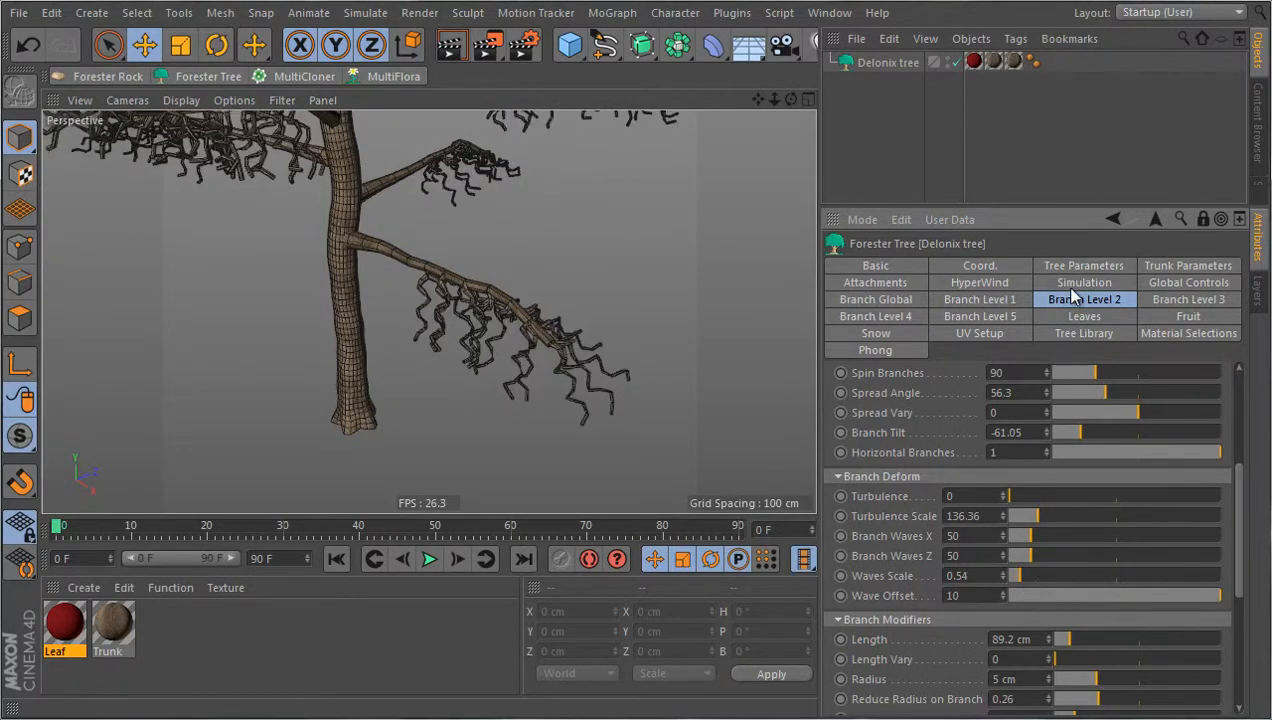
pyautogui.click(880, 300)
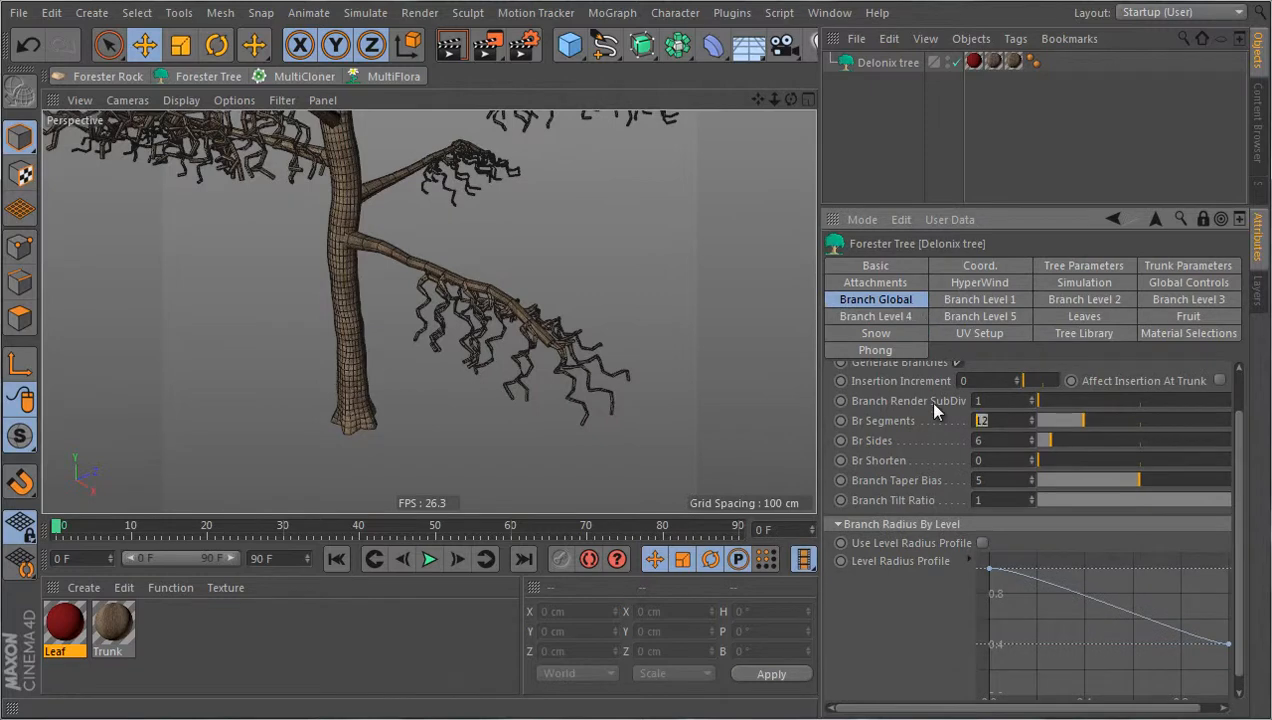
pyautogui.write('30')
pyautogui.press('Return')
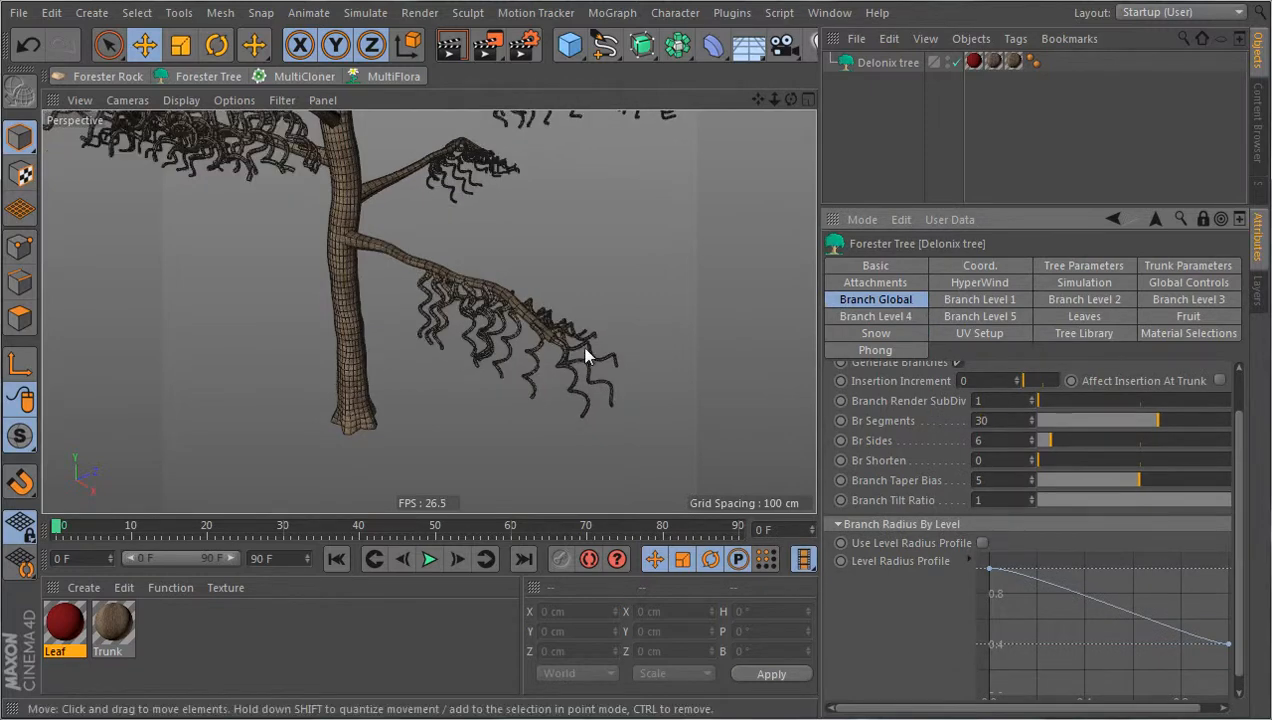
pyautogui.scroll(3, 585, 390)
pyautogui.keyDown('alt'); pyautogui.moveTo(585, 390); pyautogui.dragTo(658, 380); pyautogui.keyUp('alt')
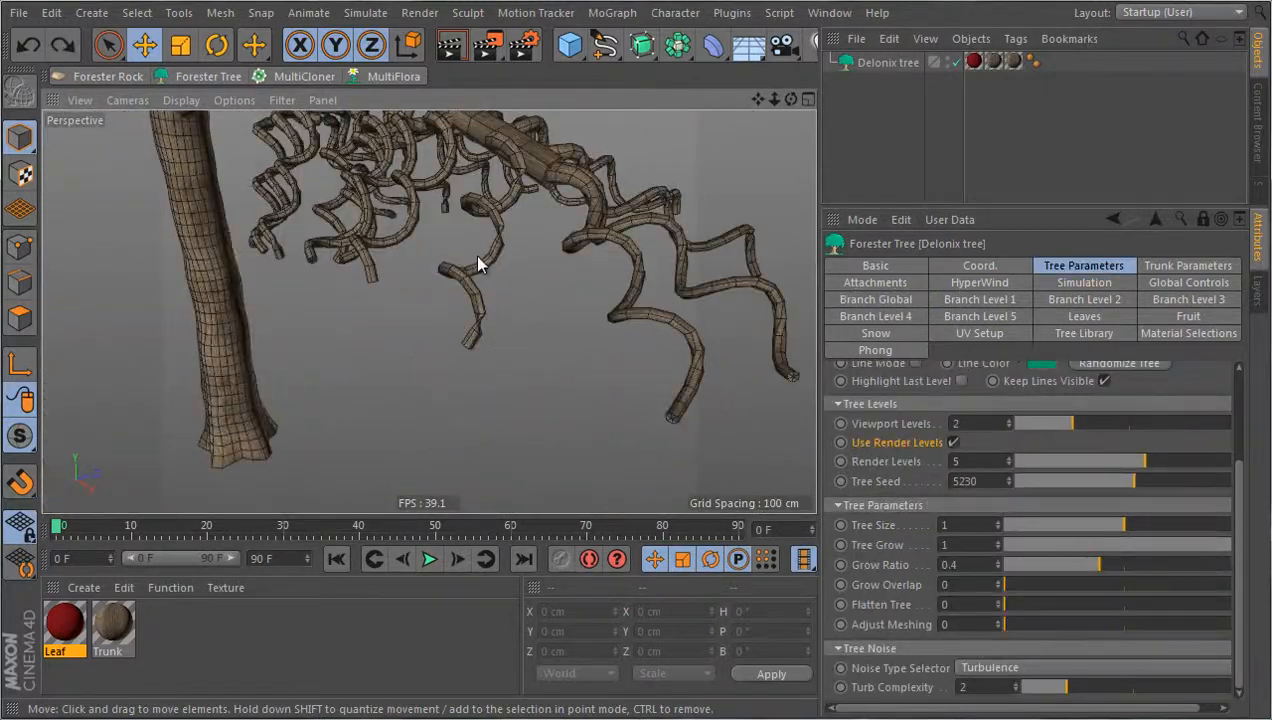
# - Raise the tree's Adjust Meshing to 1, inspect the mesh of the curled branches, and lower the value again
pyautogui.keyDown('alt'); pyautogui.moveTo(483, 261); pyautogui.dragTo(530, 372); pyautogui.keyUp('alt')
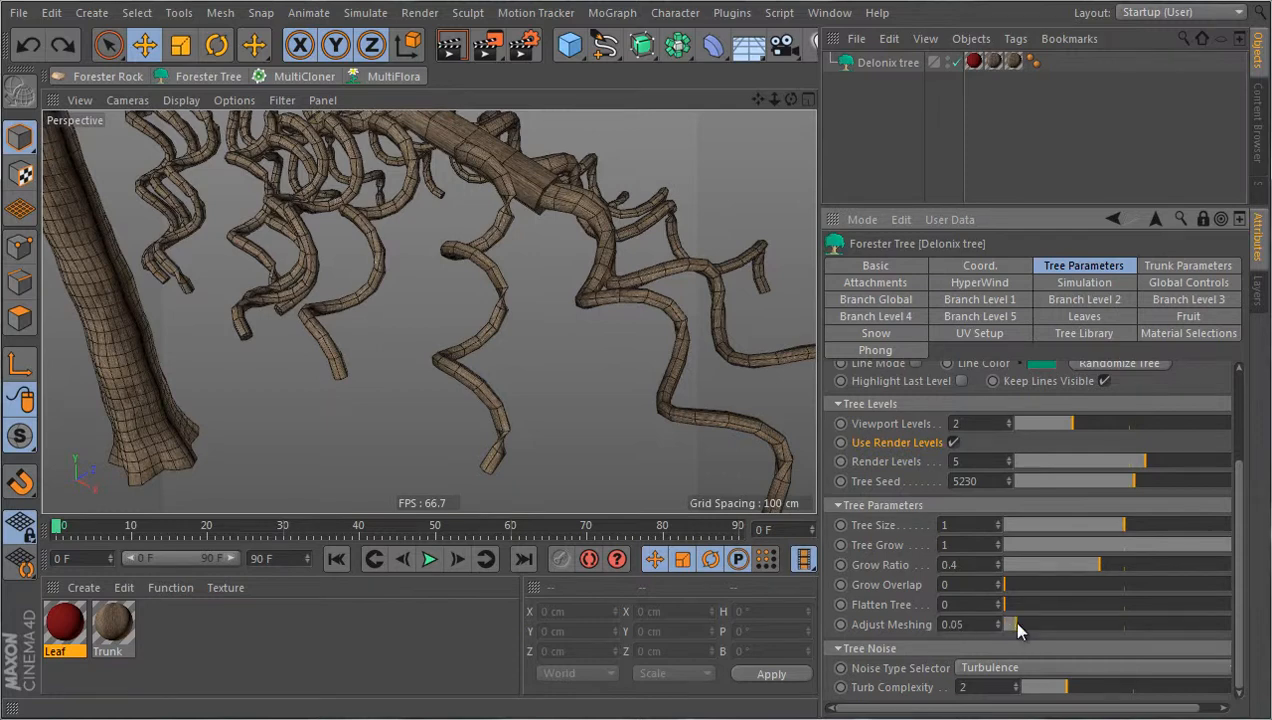
pyautogui.moveTo(1017, 624); pyautogui.dragTo(1241, 599)
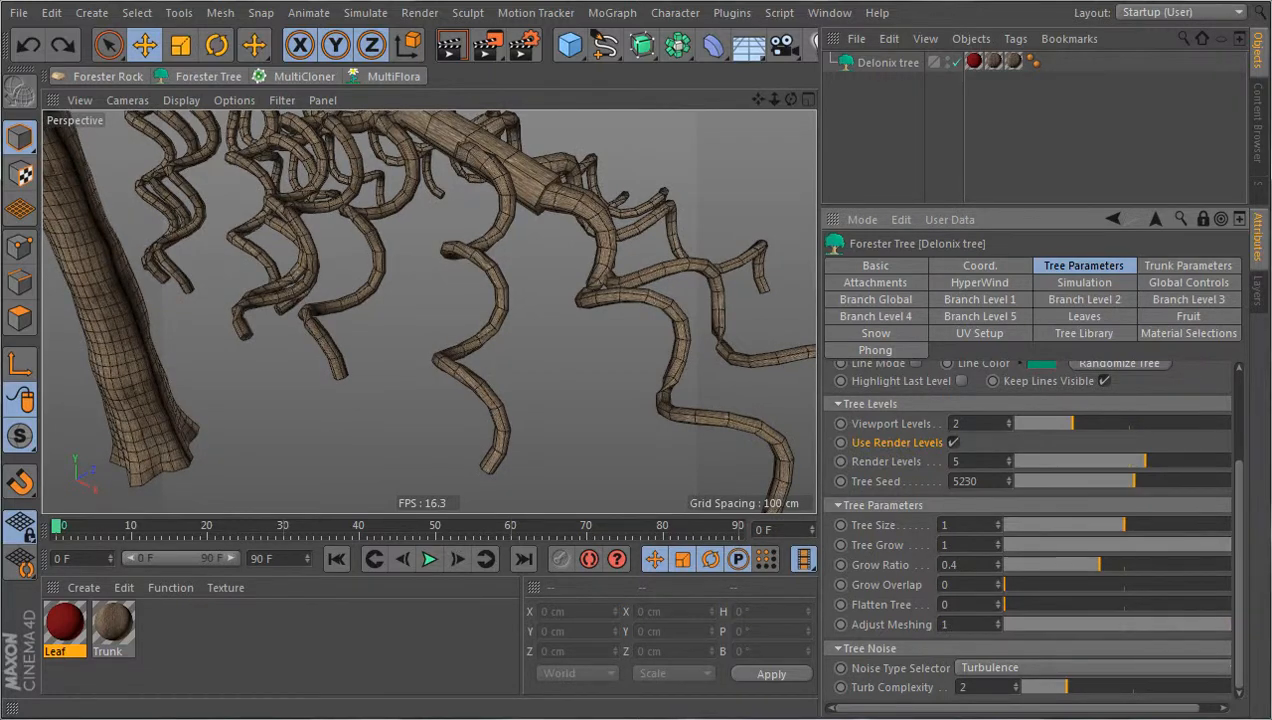
pyautogui.scroll(-10, 509, 381)
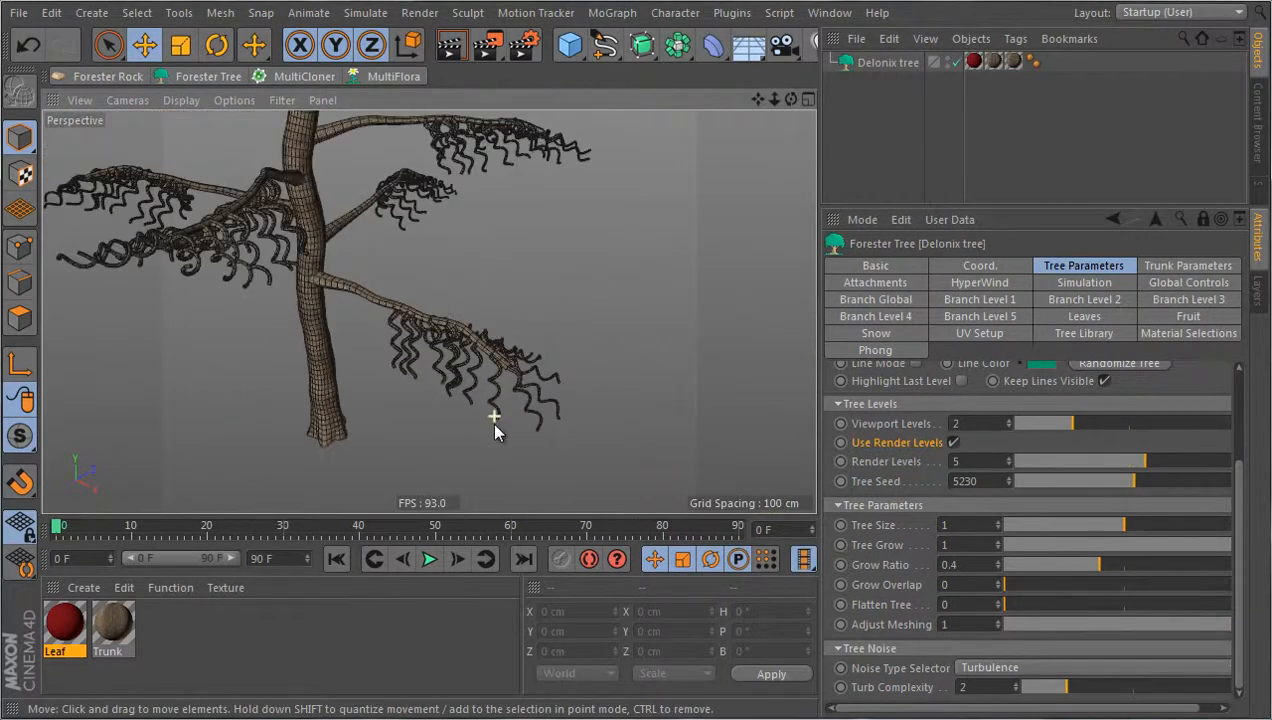
pyautogui.keyDown('alt'); pyautogui.moveTo(495, 425); pyautogui.dragTo(341, 354); pyautogui.keyUp('alt')
pyautogui.scroll(8, 332, 349)
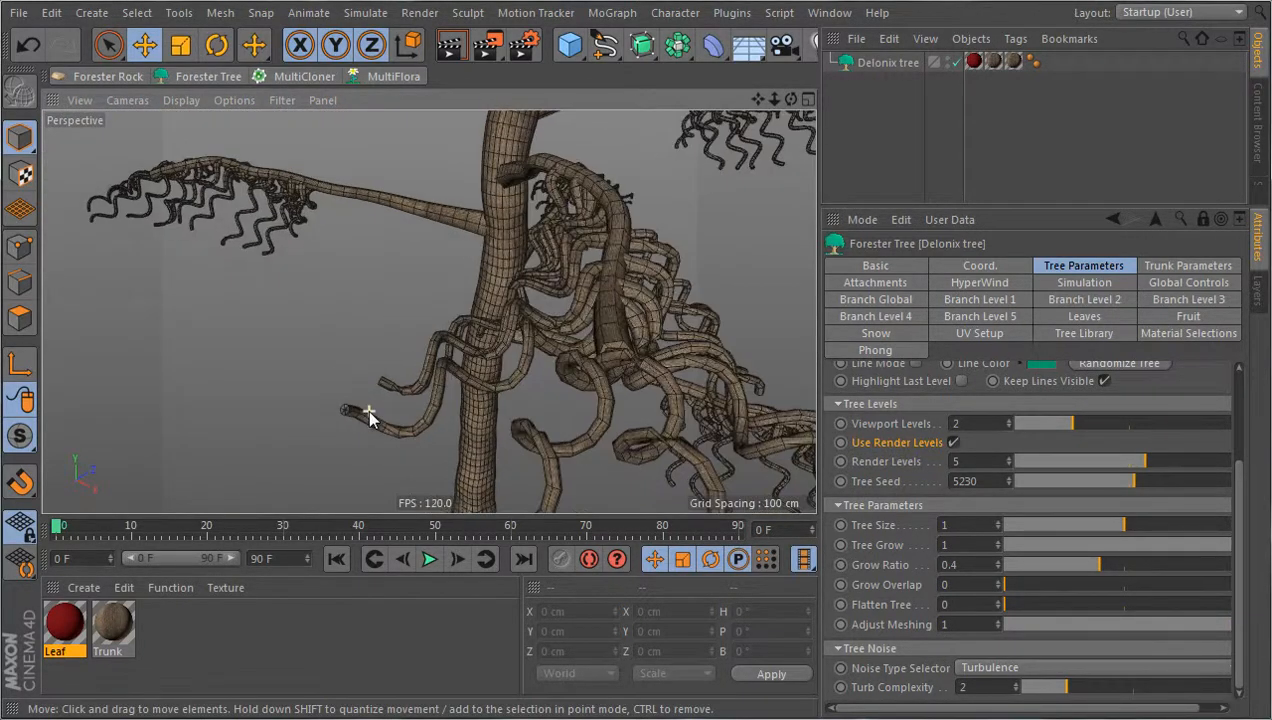
pyautogui.keyDown('alt'); pyautogui.moveTo(369, 418); pyautogui.dragTo(540, 452); pyautogui.keyUp('alt')
pyautogui.scroll(5, 505, 434)
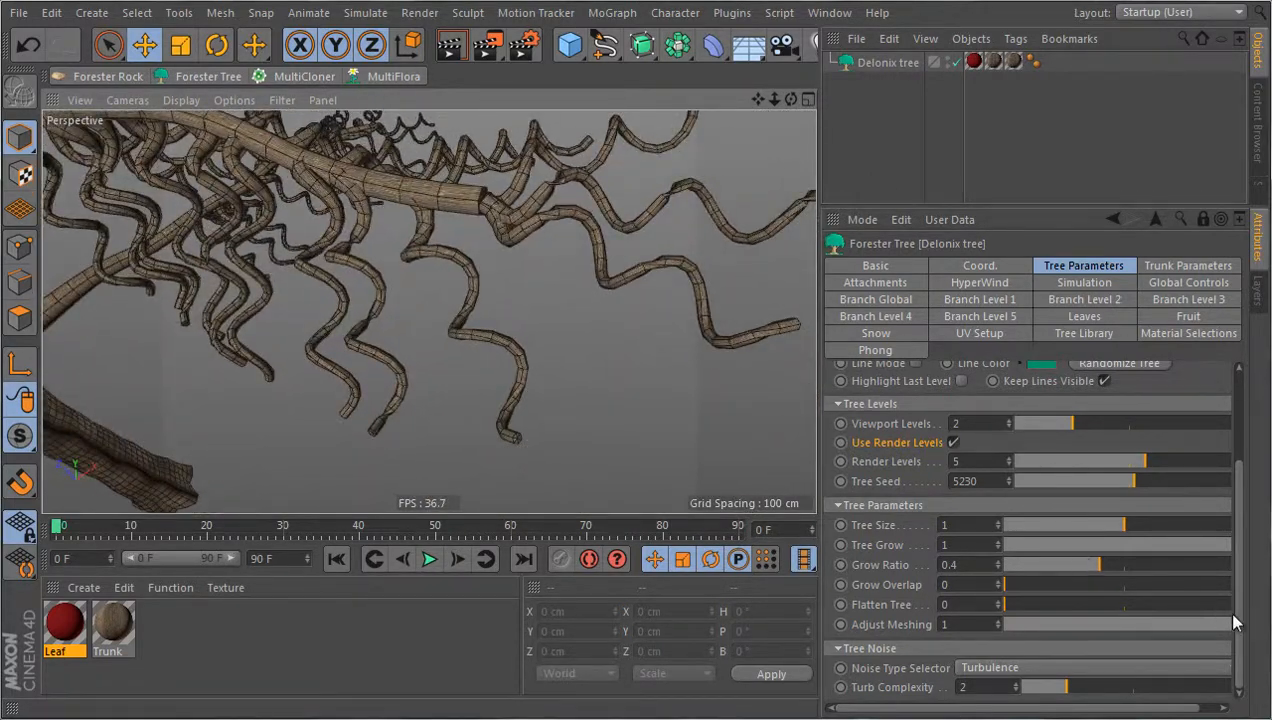
pyautogui.moveTo(1224, 624); pyautogui.dragTo(1074, 627)
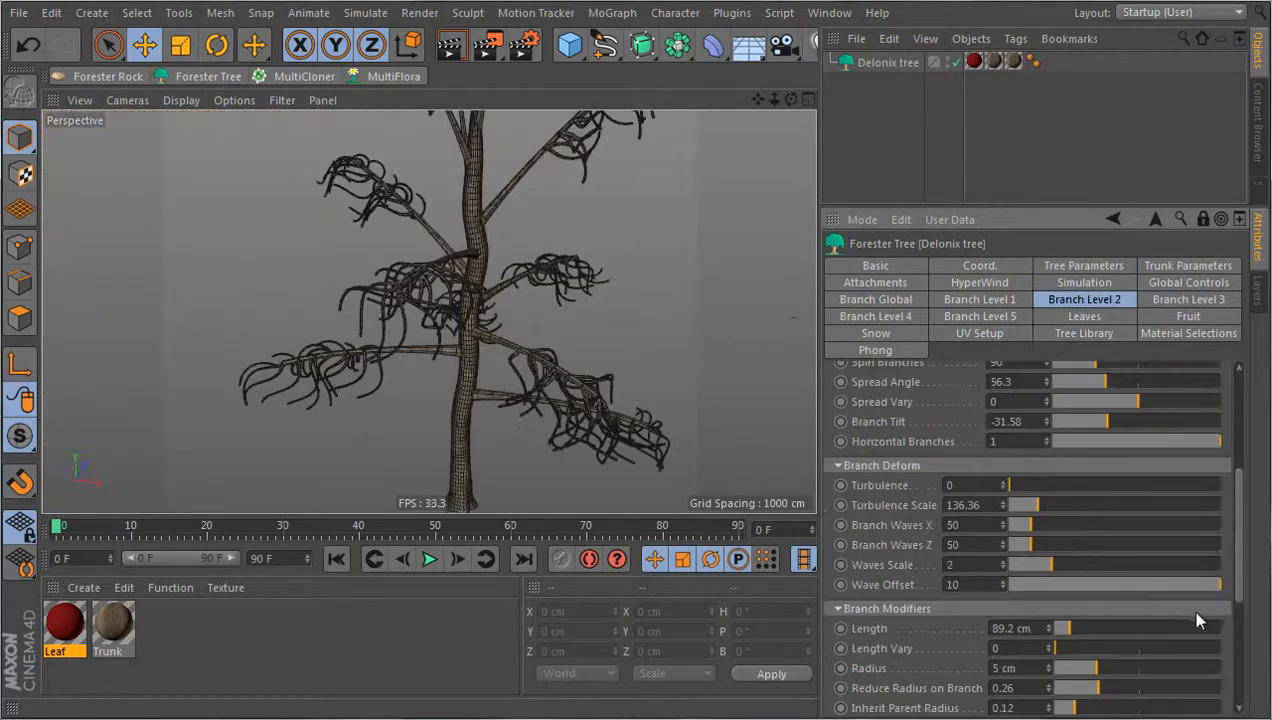
# - Lower the Branch Level 2 Wave Offset to 6.55 and adjust it in small increments through 6.67
pyautogui.moveTo(1220, 585); pyautogui.dragTo(1148, 585)
pyautogui.click(1003, 581)
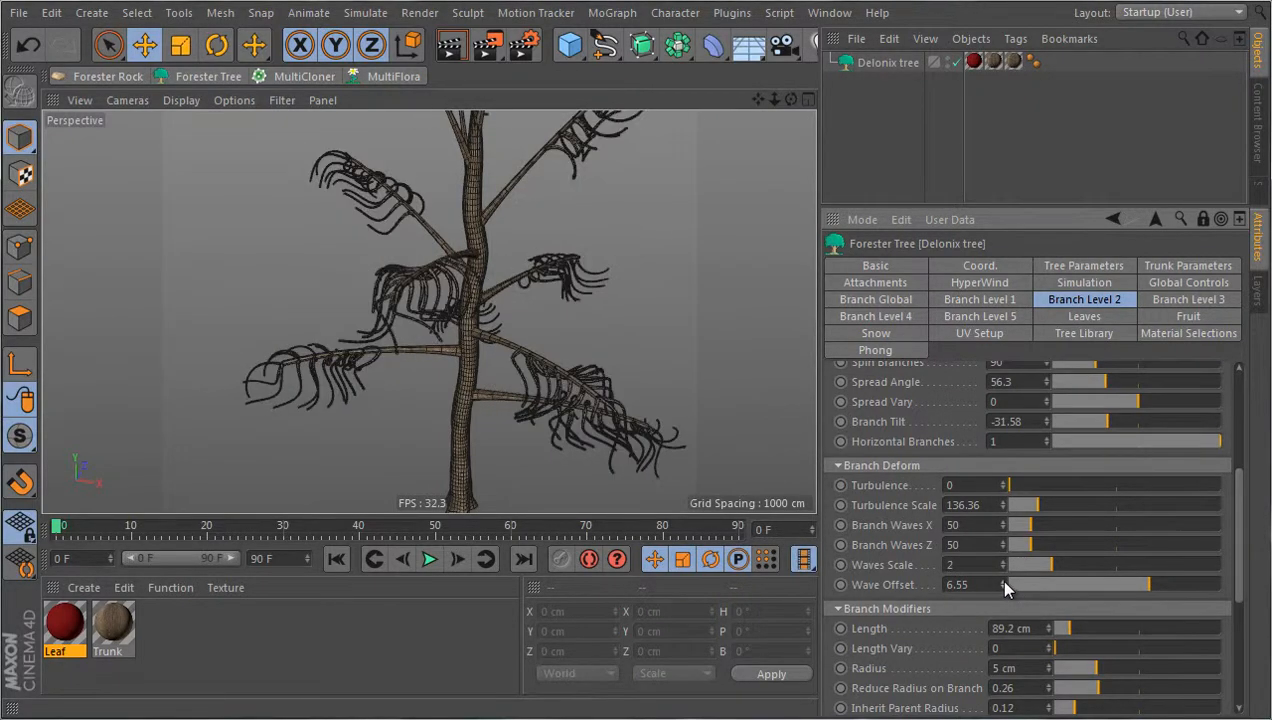
pyautogui.click(1003, 583)
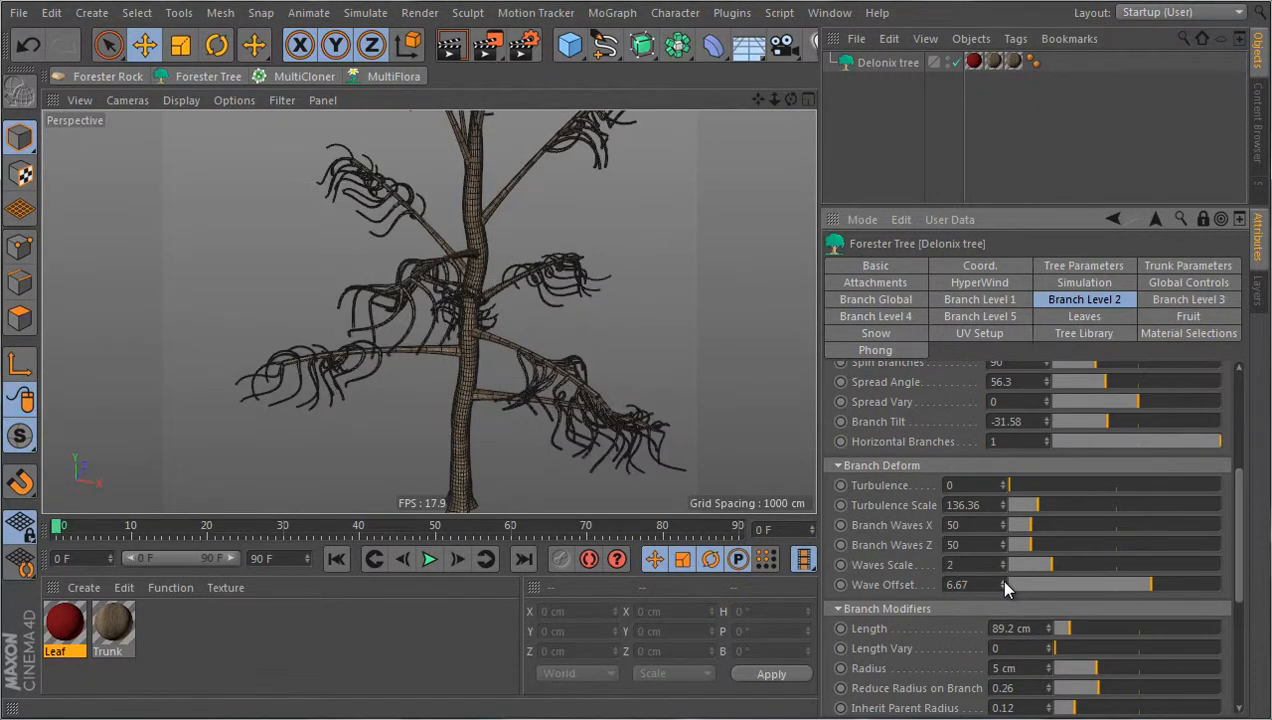
pyautogui.click(1003, 583)
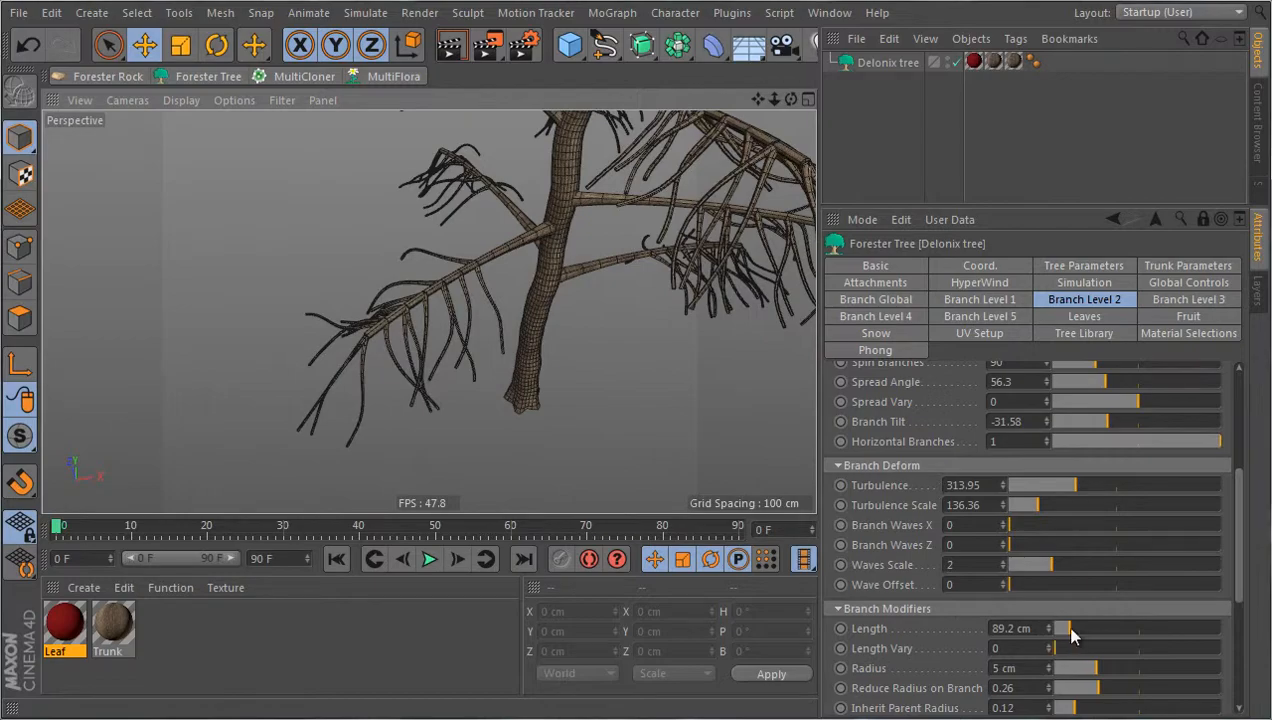
# - Increase the Branch Level 2 Length to 1000 cm and view the whole tree
pyautogui.moveTo(1072, 636); pyautogui.dragTo(1258, 574)
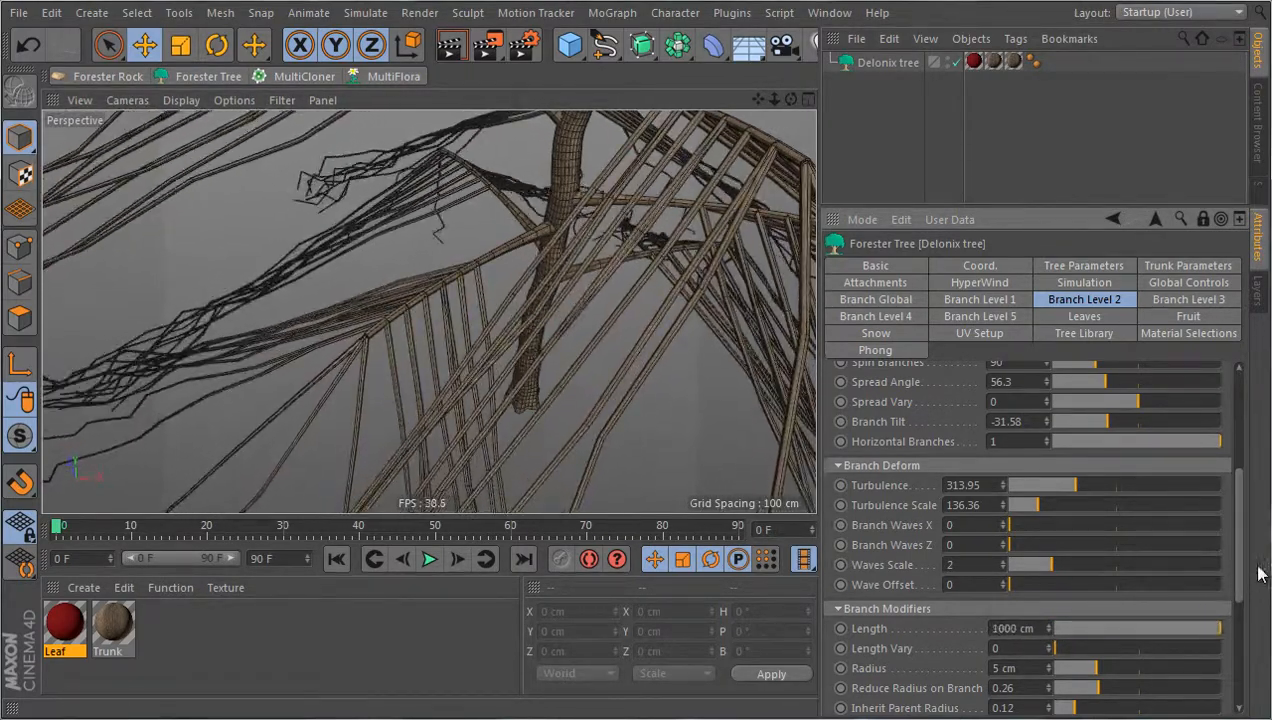
pyautogui.scroll(-5, 514, 397)
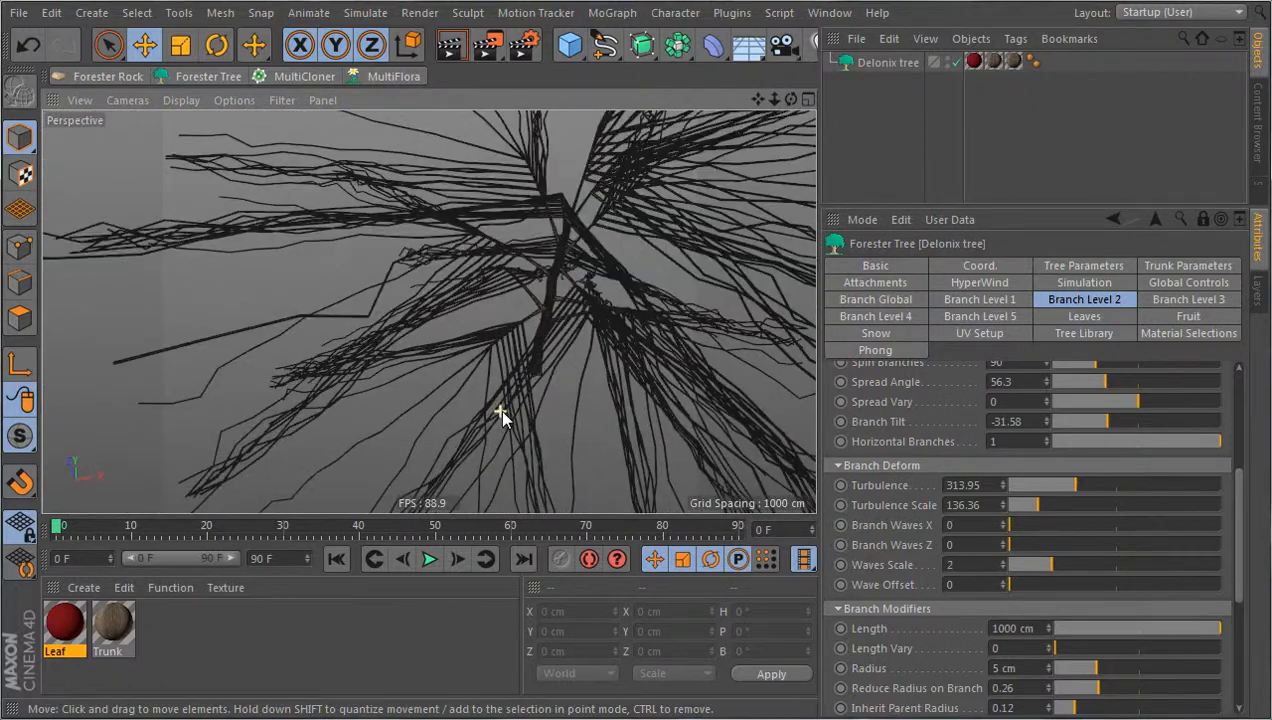
pyautogui.keyDown('alt'); pyautogui.moveTo(499, 408); pyautogui.dragTo(430, 470); pyautogui.keyUp('alt')
# - Set the global Br Segments to 50 to smooth the long branches
pyautogui.click(900, 300)
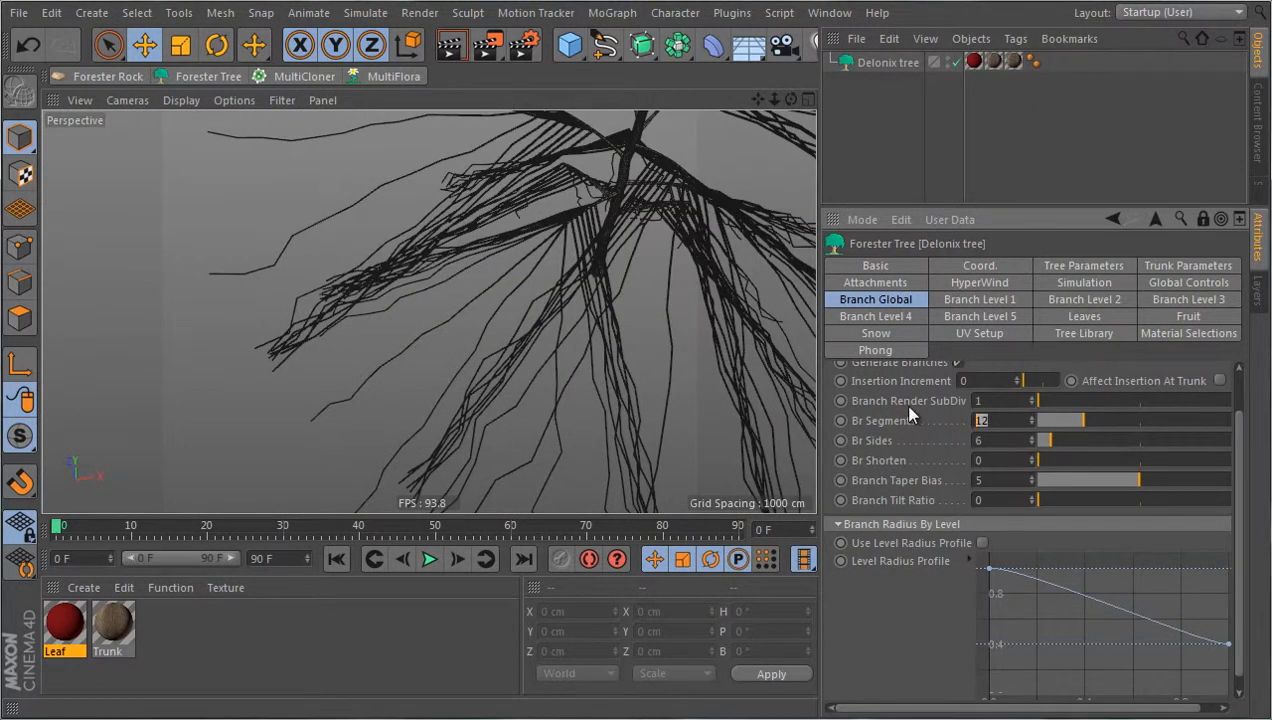
pyautogui.write('50')
pyautogui.press('Return')
pyautogui.keyDown('alt'); pyautogui.moveTo(579, 340); pyautogui.dragTo(576, 278); pyautogui.keyUp('alt')
# - Return the Branch Level 2 Length to 89.2 cm
pyautogui.click(1087, 300)
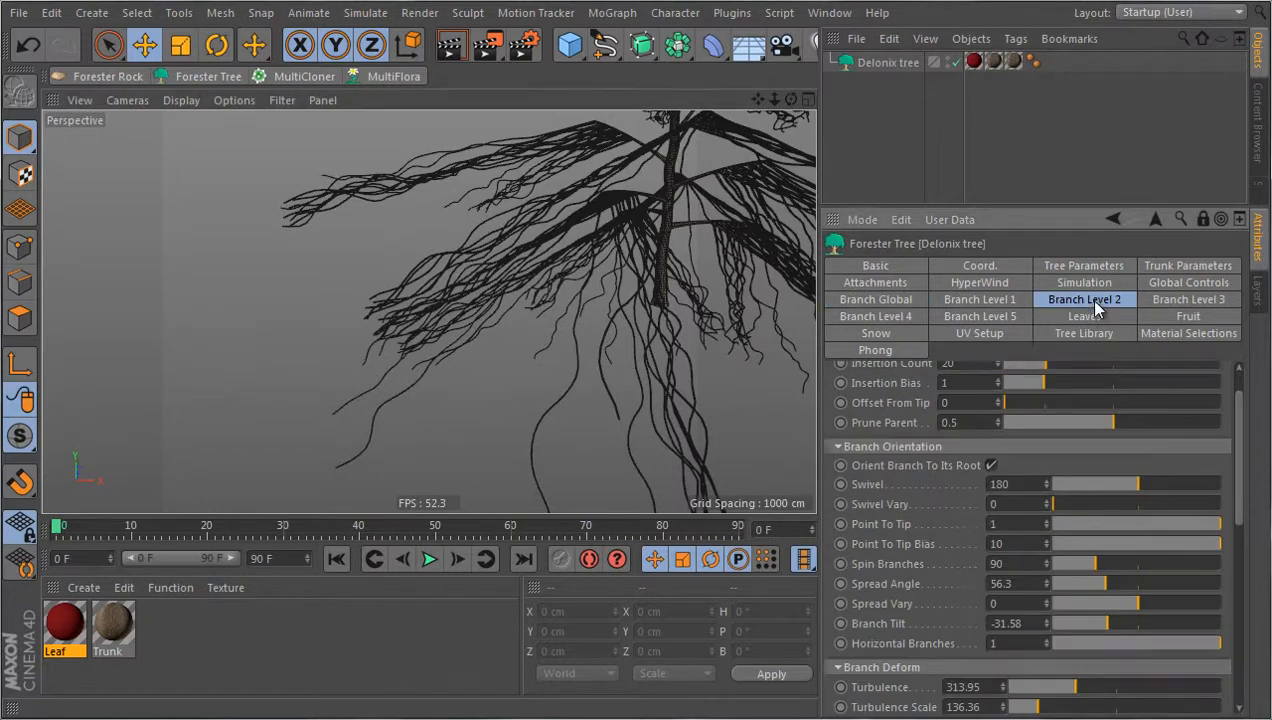
pyautogui.scroll(-6, 911, 616)
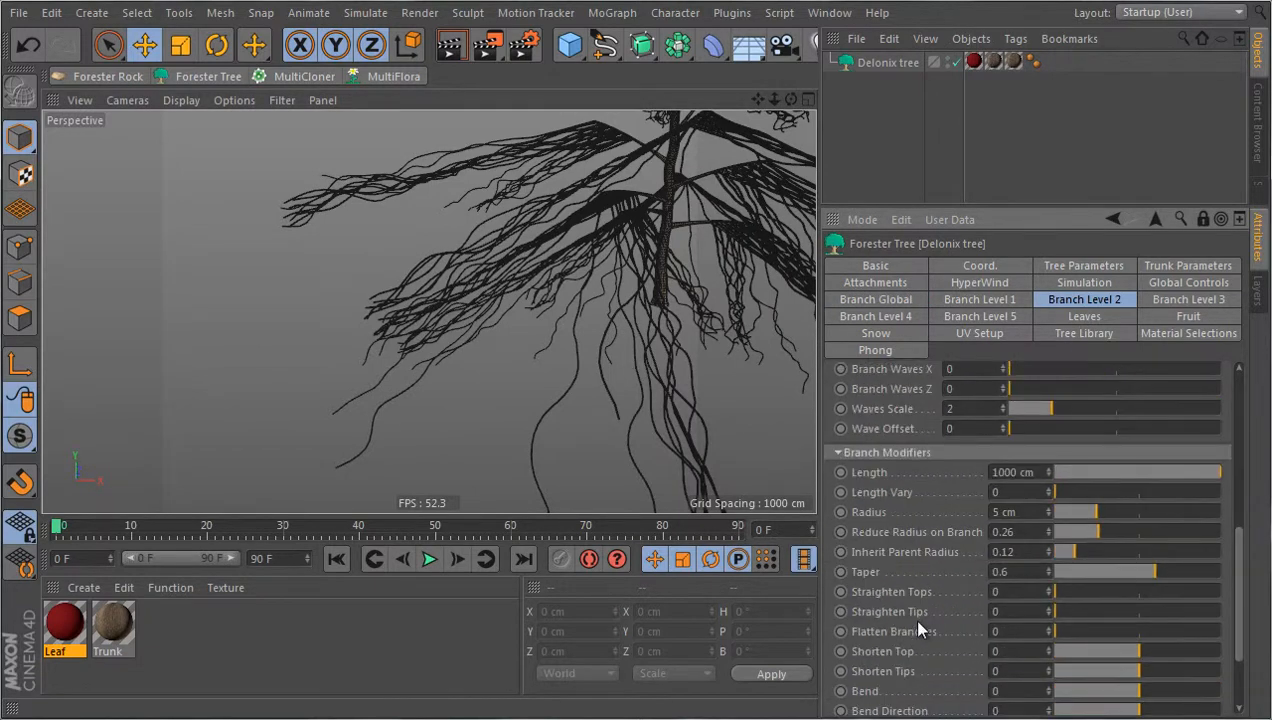
pyautogui.moveTo(1212, 474); pyautogui.dragTo(1265, 466)
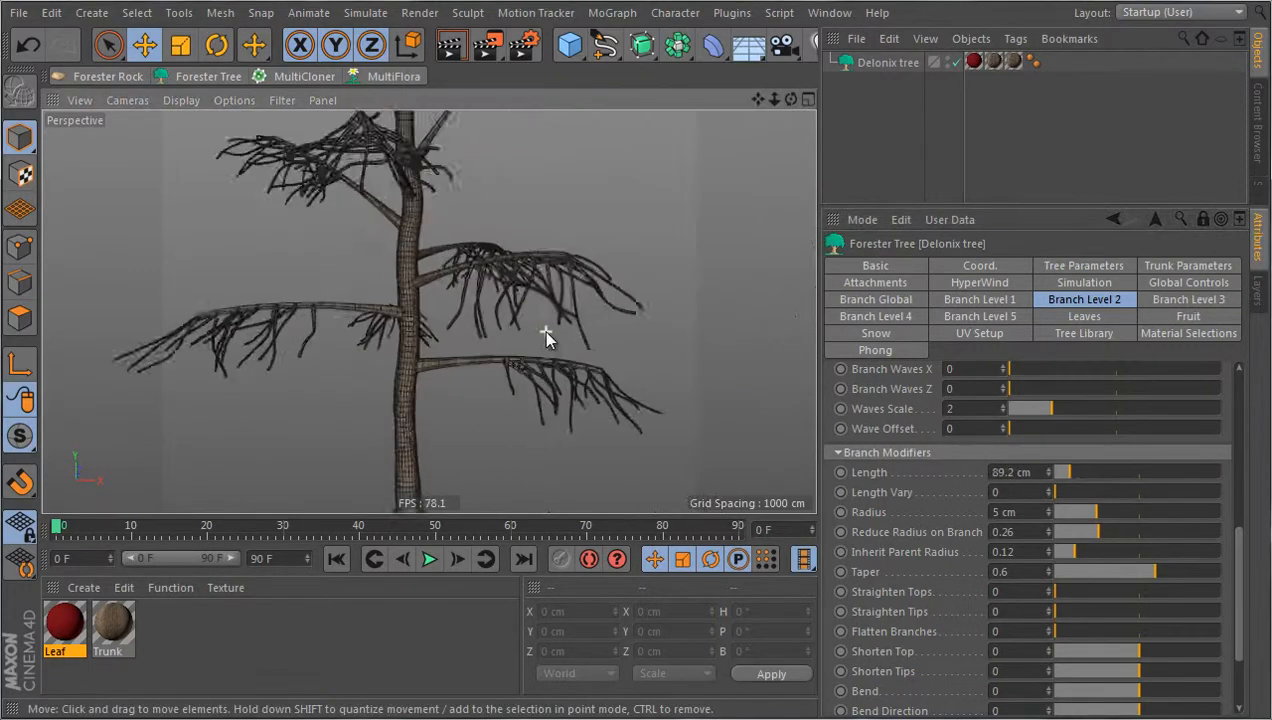
# - Raise the Branch Level 2 Length Vary to 2 while viewing a lower branch up close
pyautogui.scroll(5, 575, 450)
pyautogui.keyDown('alt'); pyautogui.moveTo(572, 458); pyautogui.dragTo(552, 461); pyautogui.keyUp('alt')
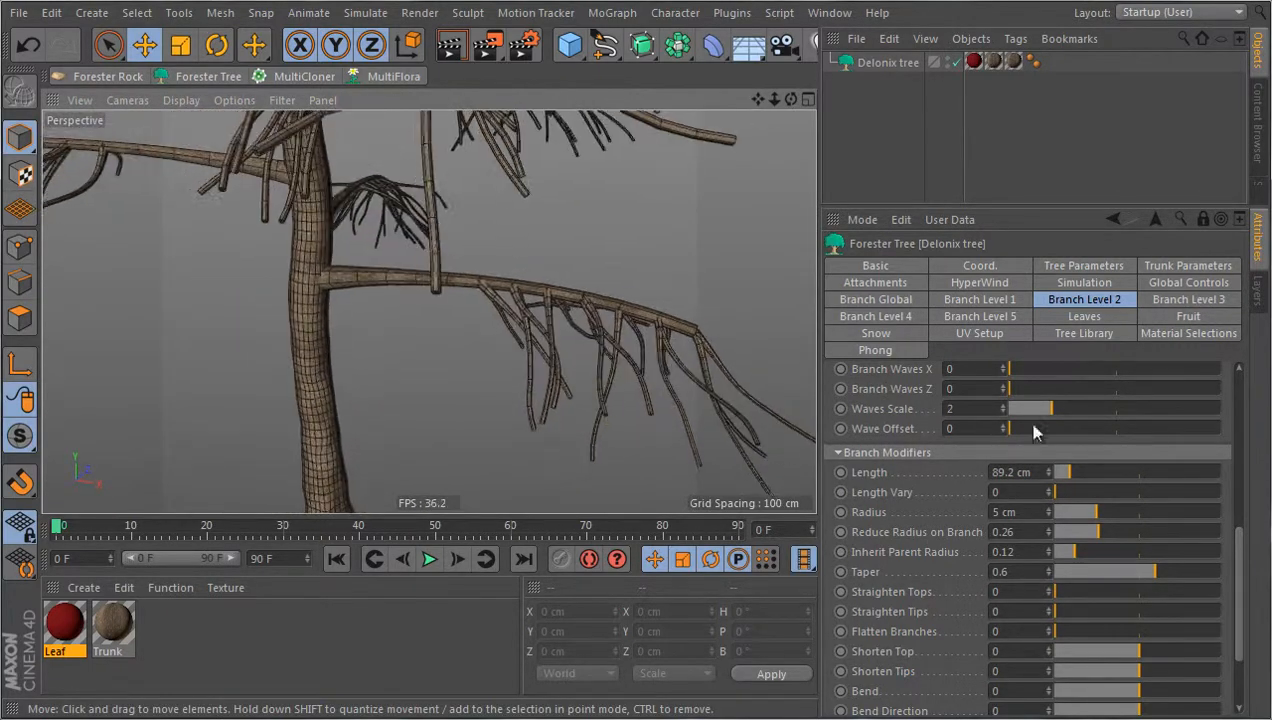
pyautogui.moveTo(1076, 493); pyautogui.dragTo(1266, 497)
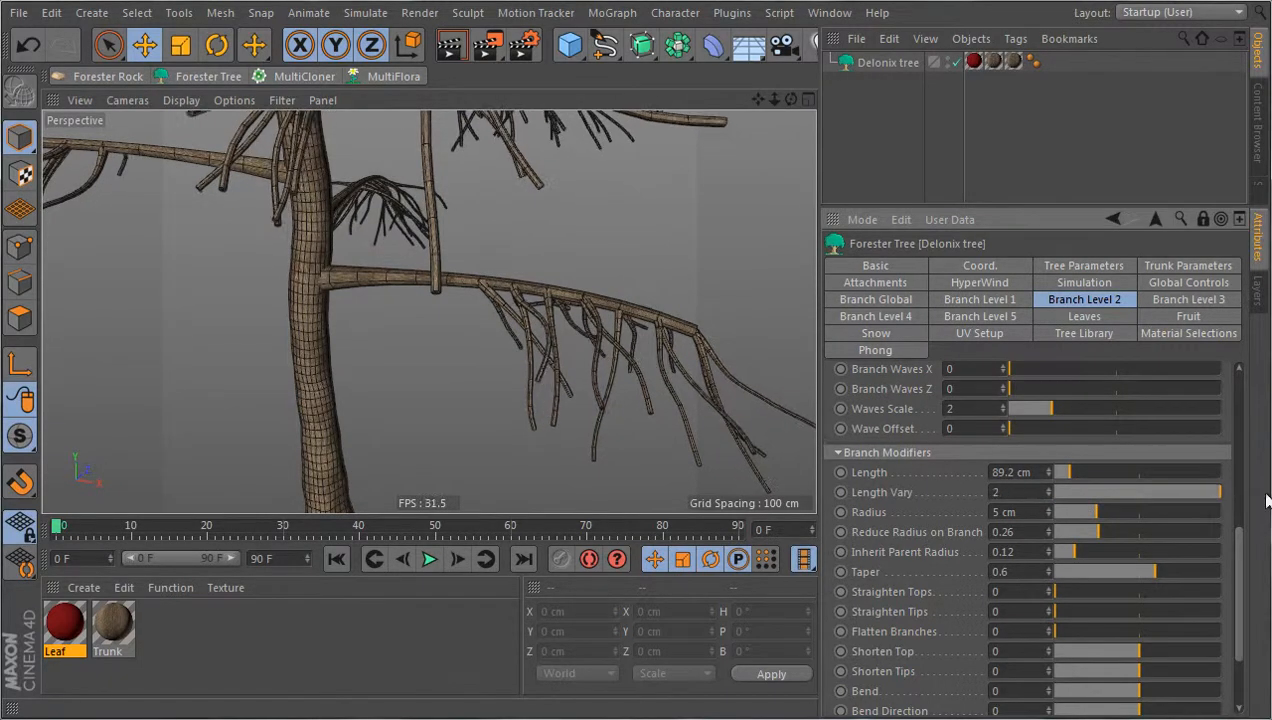
# - Try a larger Branch Level 2 Radius while viewing a lower branch up close, and undo the change
pyautogui.scroll(-5, 668, 408)
pyautogui.keyDown('alt'); pyautogui.moveTo(502, 394); pyautogui.dragTo(420, 420); pyautogui.keyUp('alt')
pyautogui.scroll(-2, 477, 390)
pyautogui.keyDown('alt'); pyautogui.moveTo(477, 390); pyautogui.dragTo(522, 469); pyautogui.keyUp('alt')
pyautogui.scroll(5, 560, 398)
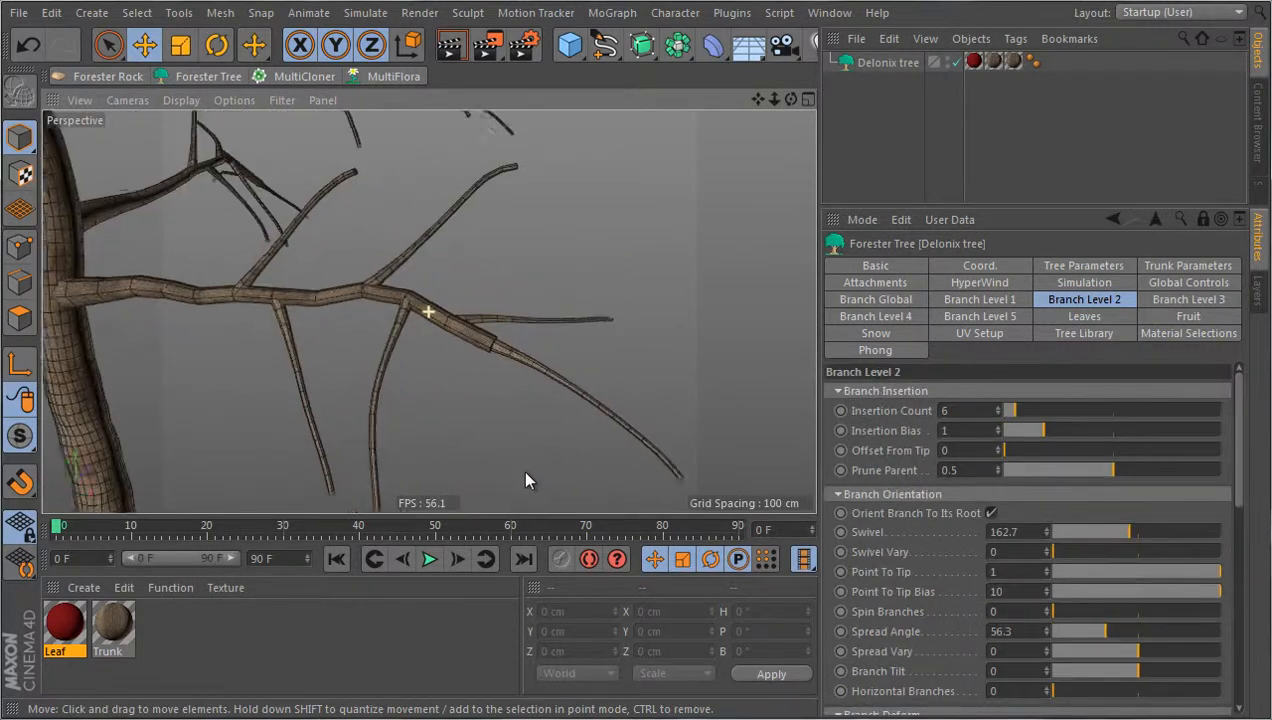
pyautogui.scroll(-5, 912, 648)
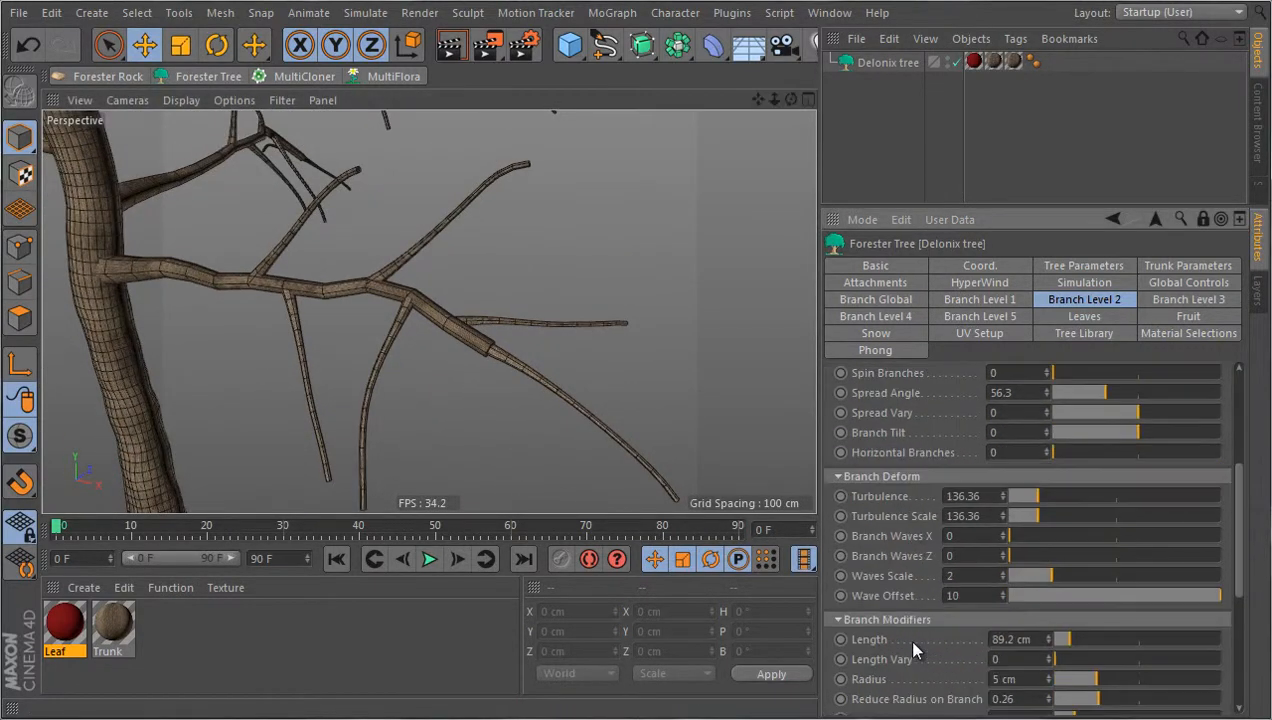
pyautogui.scroll(-3, 912, 646)
pyautogui.moveTo(1052, 558); pyautogui.dragTo(1186, 562)
pyautogui.hotkey('ctrl', 'z')
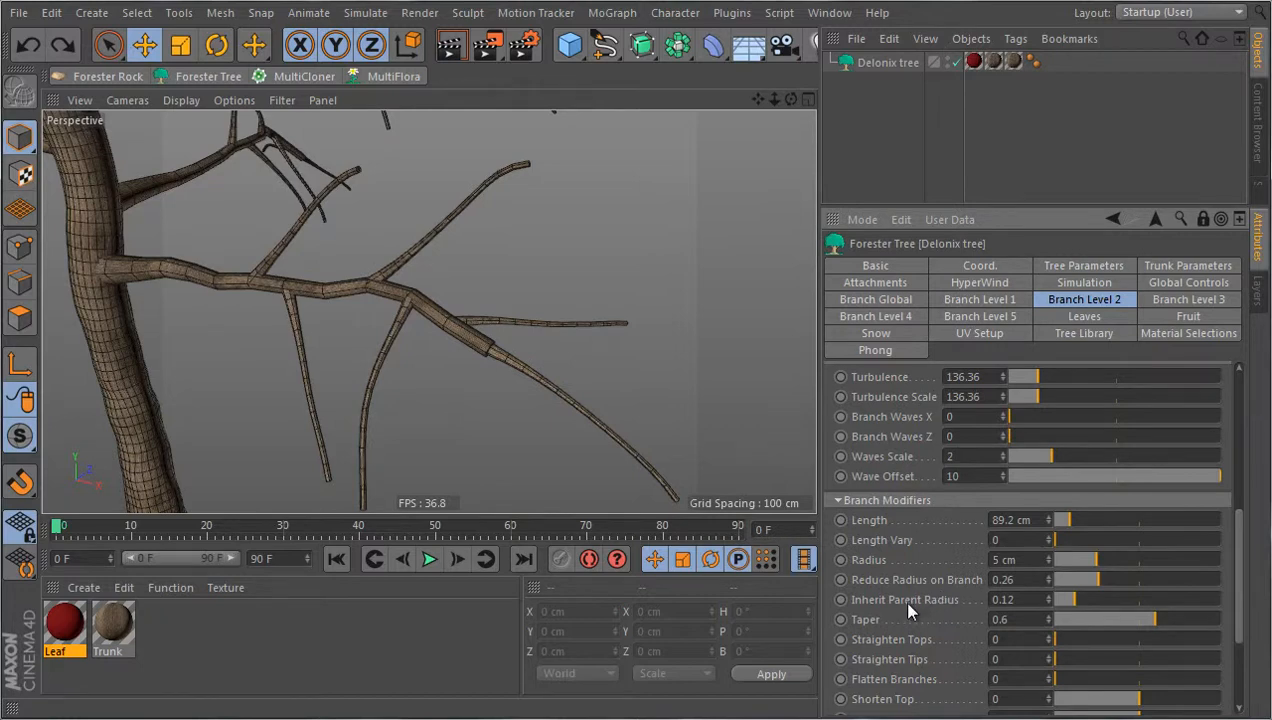
# - Try a Branch Level 2 Radius of 6.7 cm while viewing the joint at the lower branch's tip
pyautogui.scroll(4, 488, 360)
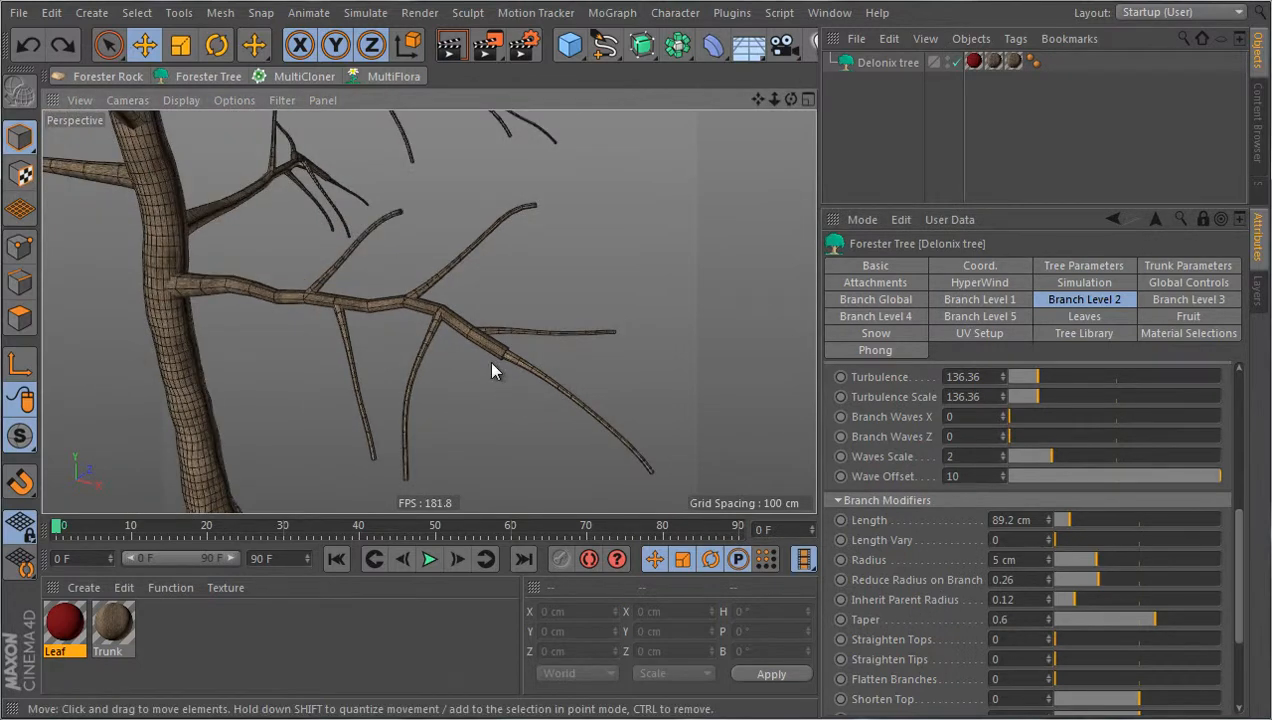
pyautogui.scroll(5, 488, 354)
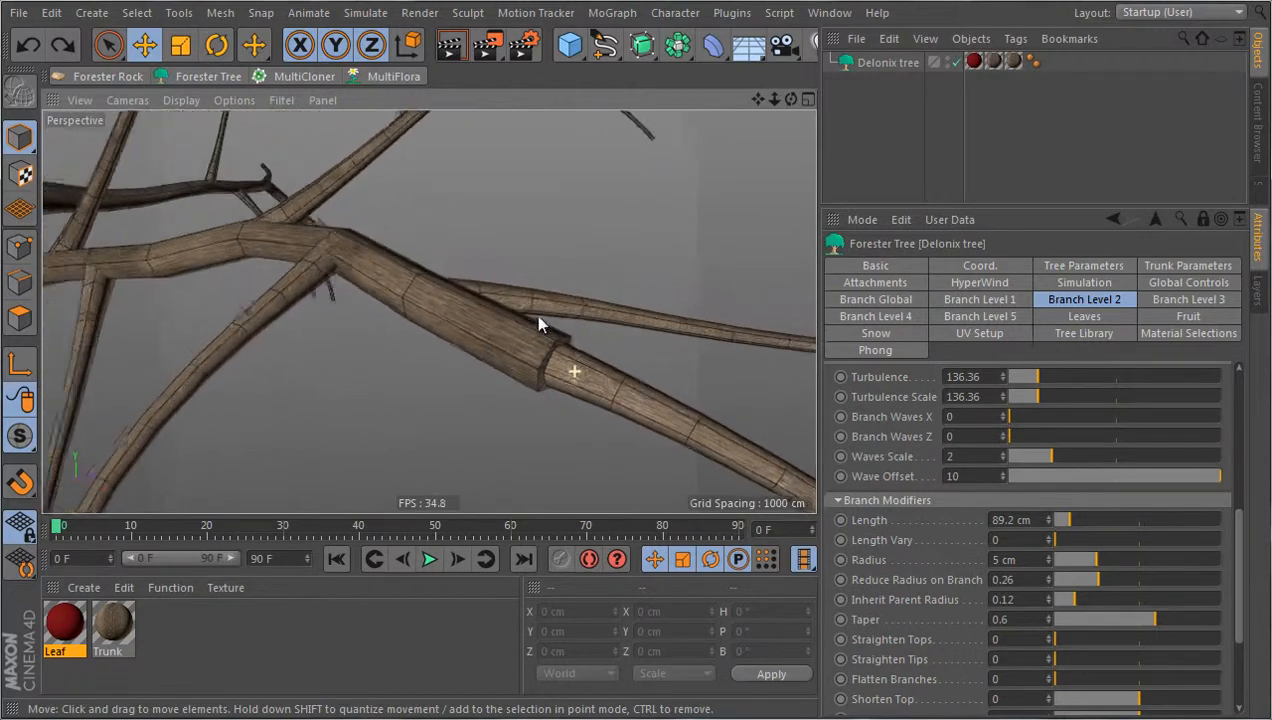
pyautogui.scroll(2, 594, 374)
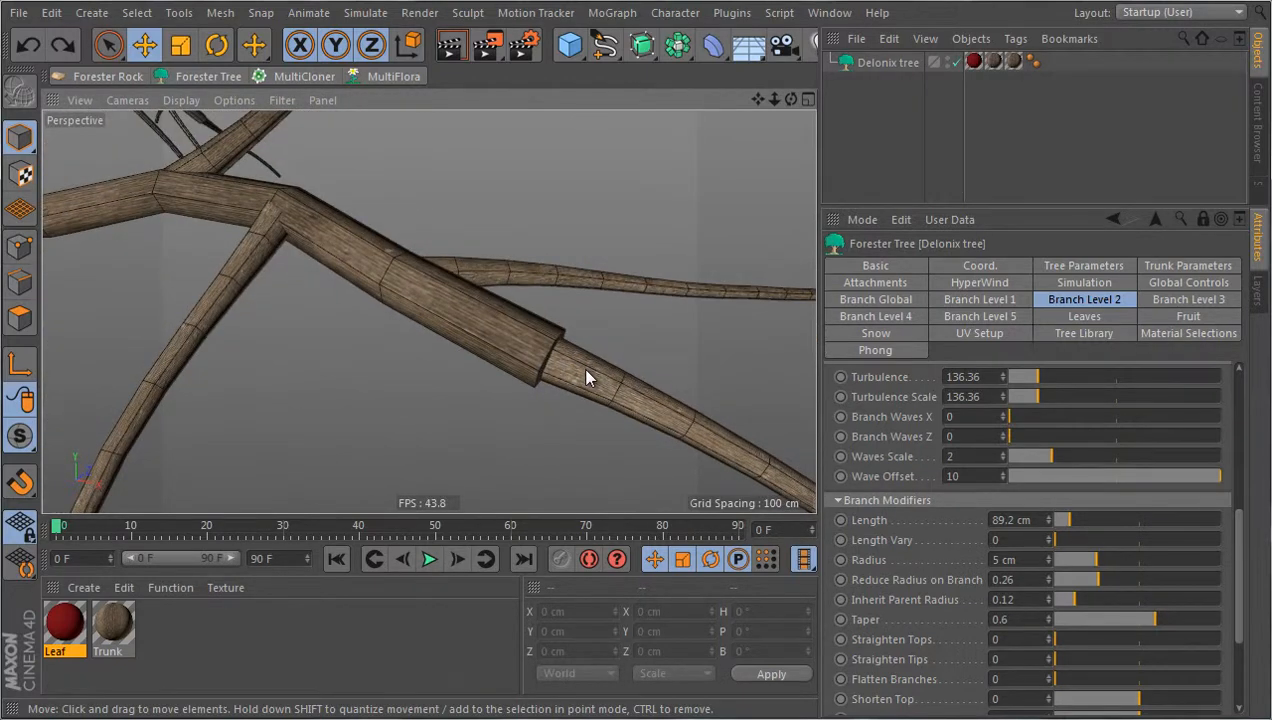
pyautogui.moveTo(538, 352)
pyautogui.keyDown('alt'); pyautogui.mouseDown()
pyautogui.moveTo(520, 338)
pyautogui.moveTo(555, 352)
pyautogui.mouseUp(); pyautogui.keyUp('alt')
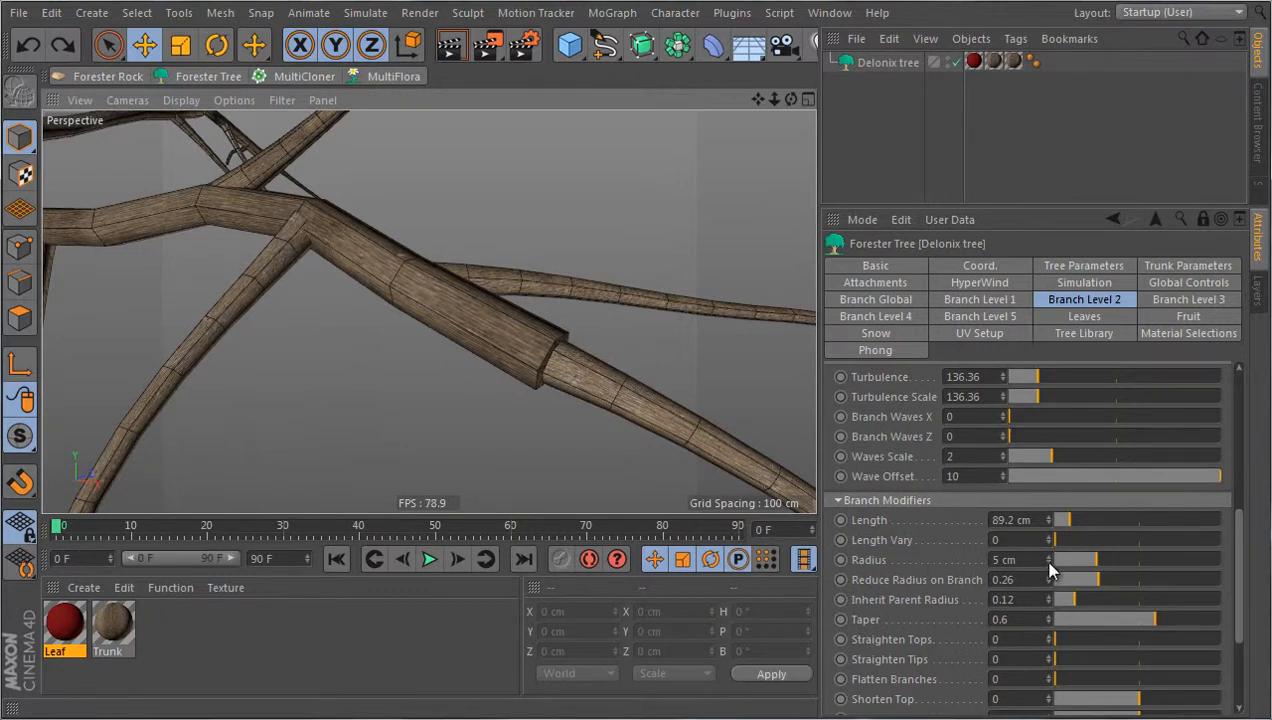
pyautogui.moveTo(1049, 565); pyautogui.dragTo(1049, 565)
pyautogui.scroll(-2, 547, 381)
pyautogui.keyDown('alt'); pyautogui.moveTo(547, 381); pyautogui.dragTo(578, 401); pyautogui.keyUp('alt')
pyautogui.scroll(-4, 612, 407)
pyautogui.scroll(-1, 328, 413)
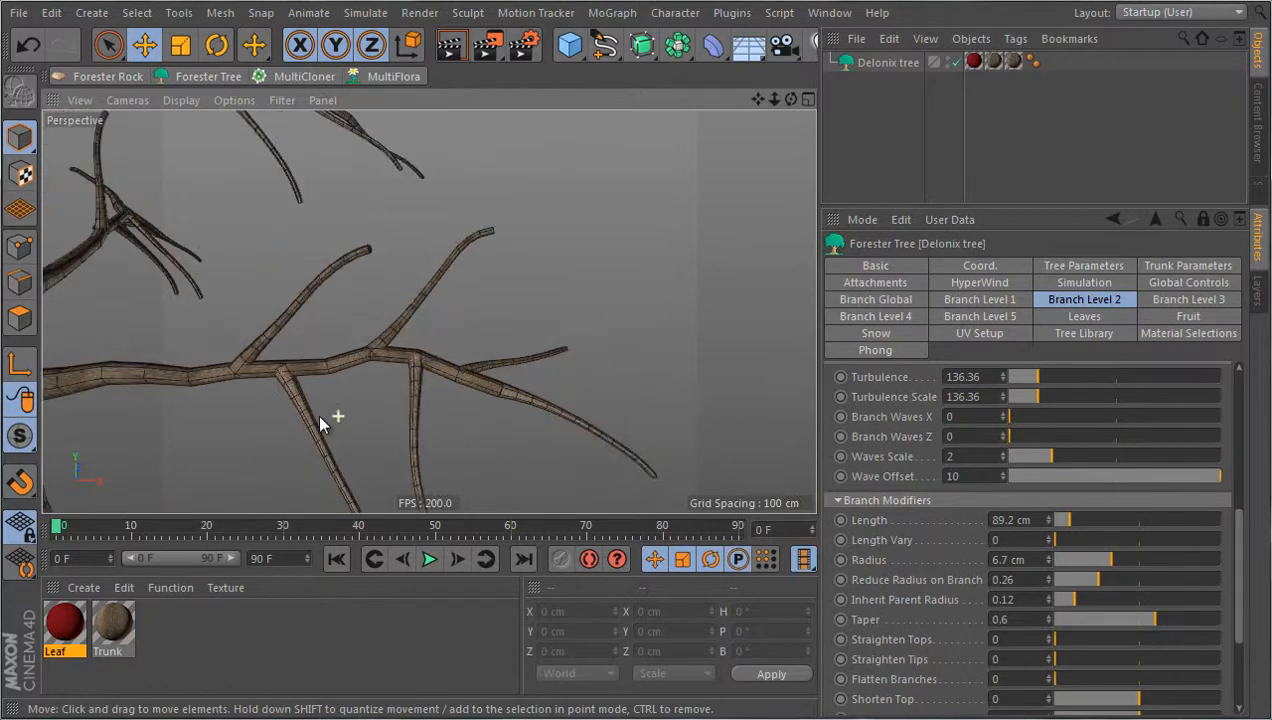
# - Examine the thickened side-branch joints up close and undo the last Branch Level 2 Radius change
pyautogui.scroll(3, 238, 408)
pyautogui.keyDown('alt'); pyautogui.moveTo(368, 386); pyautogui.dragTo(568, 318); pyautogui.keyUp('alt')
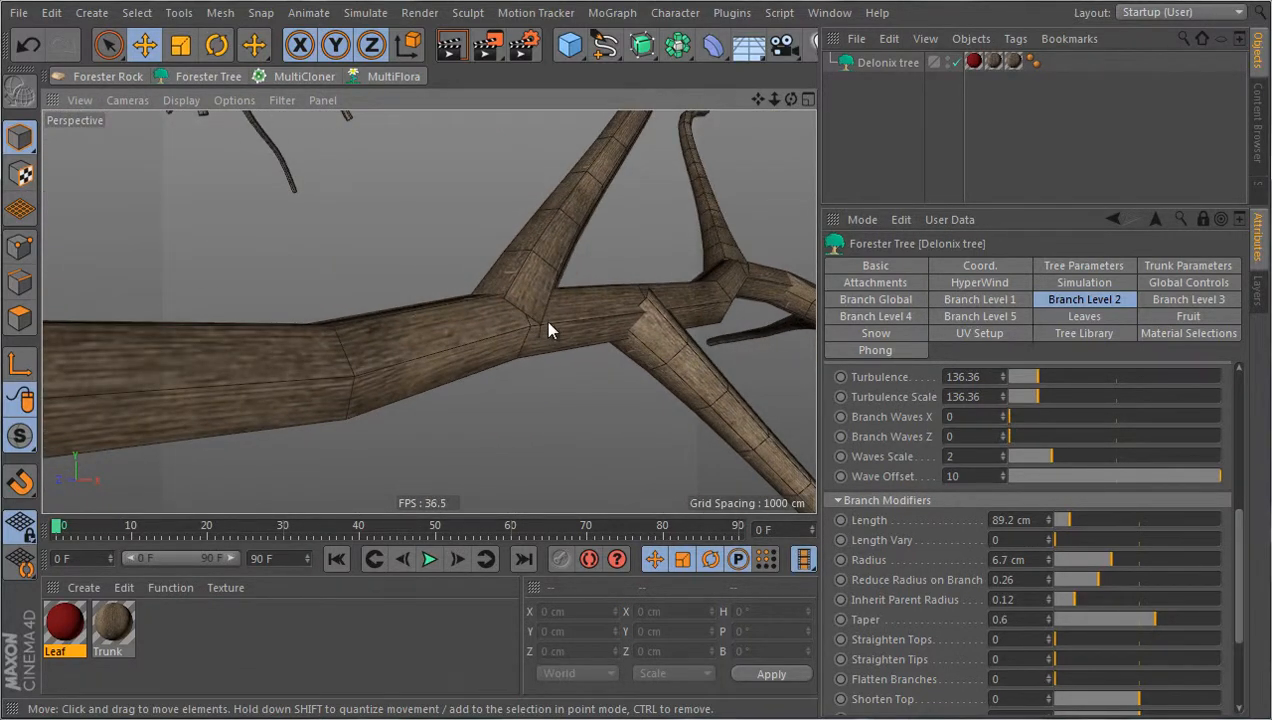
pyautogui.scroll(-4, 546, 357)
pyautogui.scroll(4, 546, 357)
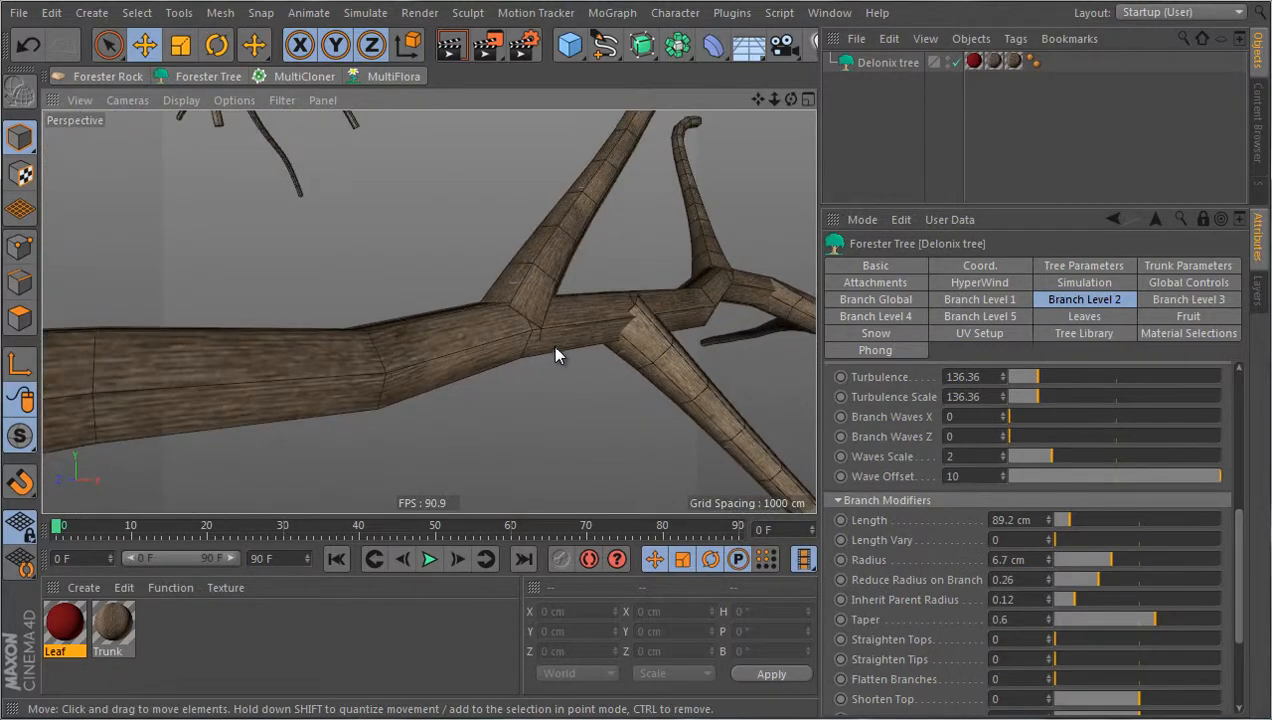
pyautogui.keyDown('alt'); pyautogui.moveTo(556, 355); pyautogui.dragTo(531, 398); pyautogui.keyUp('alt')
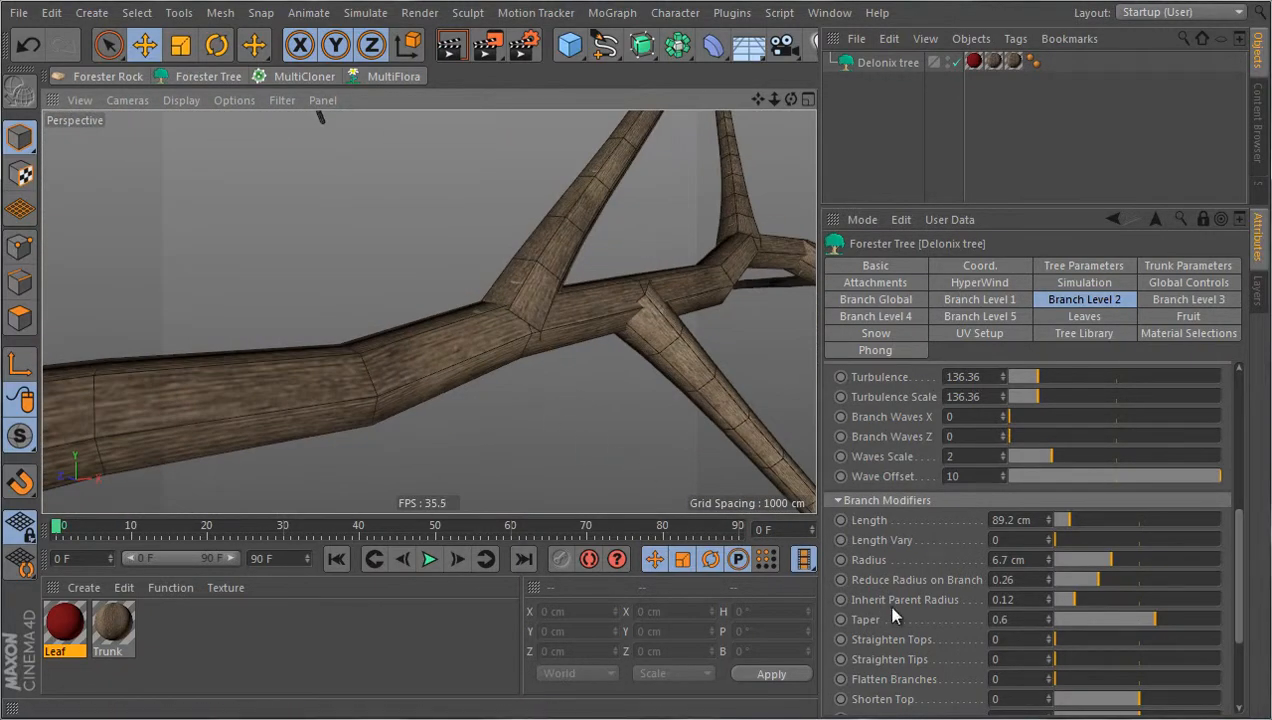
pyautogui.hotkey('ctrl', 'z')
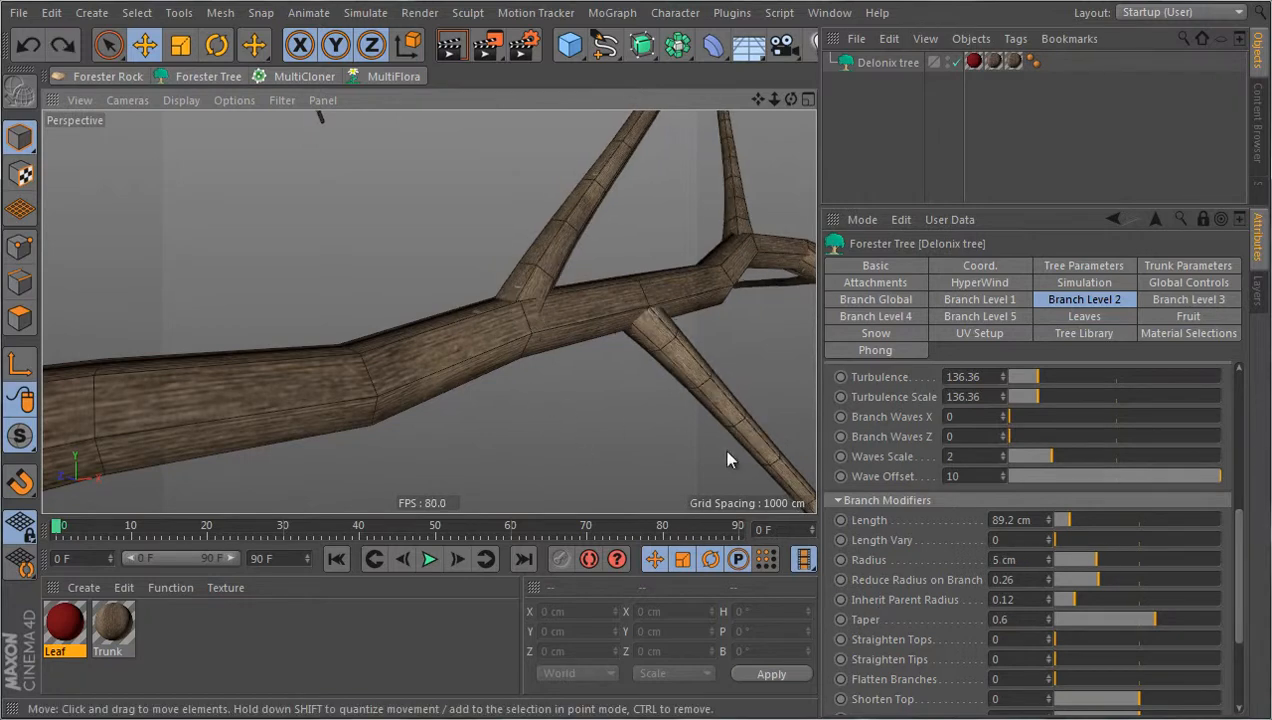
# - Set the Branch Level 2 Reduce Radius on Branch to 0
pyautogui.keyDown('alt'); pyautogui.moveTo(462, 442); pyautogui.dragTo(636, 405); pyautogui.keyUp('alt')
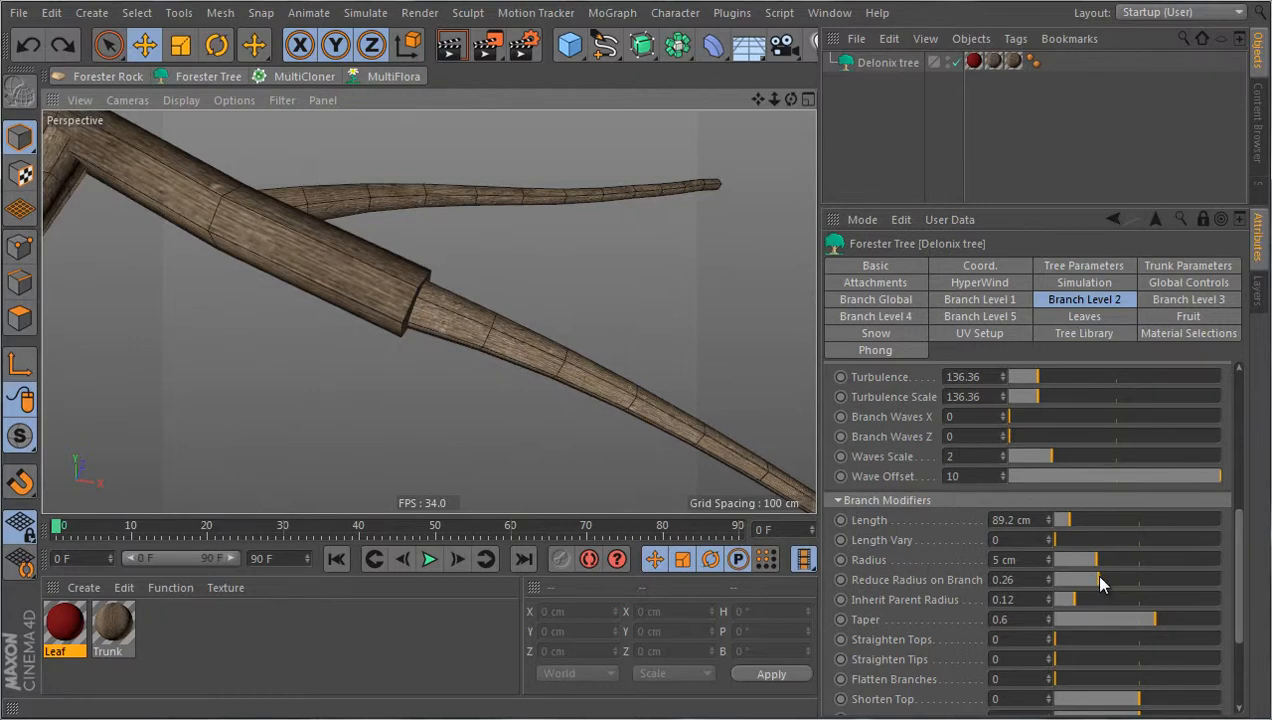
pyautogui.moveTo(1099, 577); pyautogui.dragTo(1049, 581)
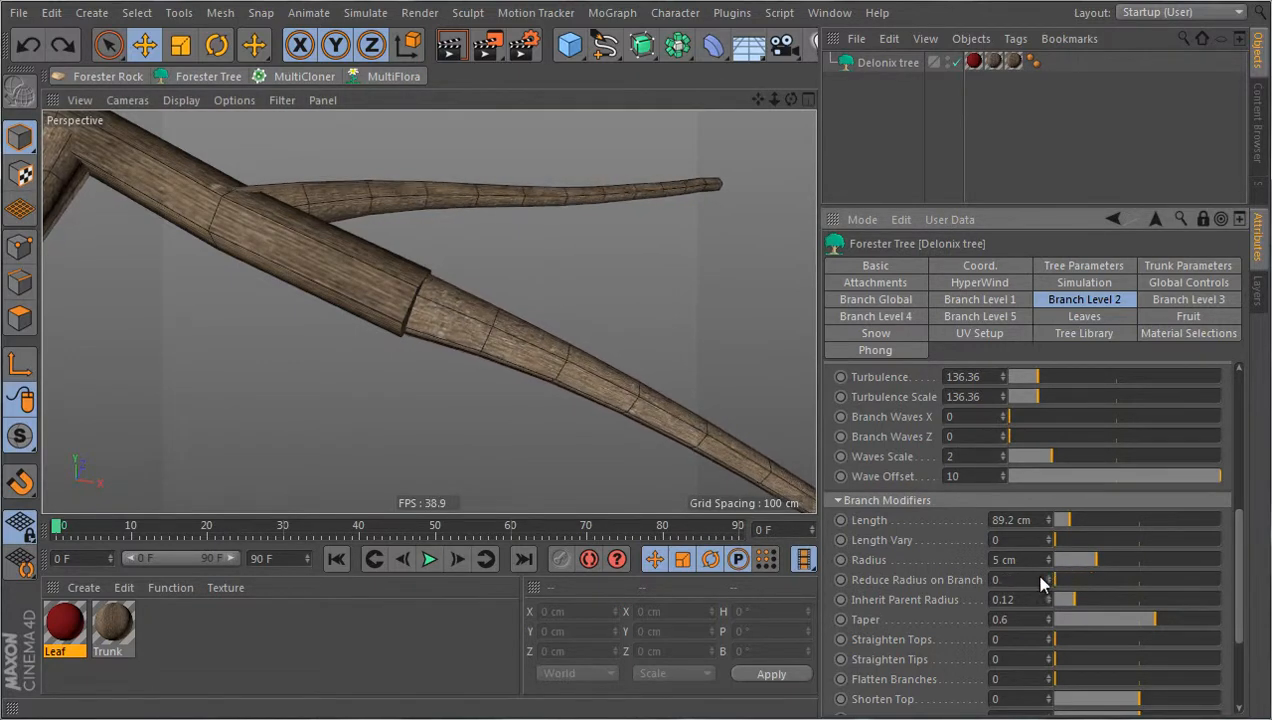
pyautogui.scroll(-6, 528, 398)
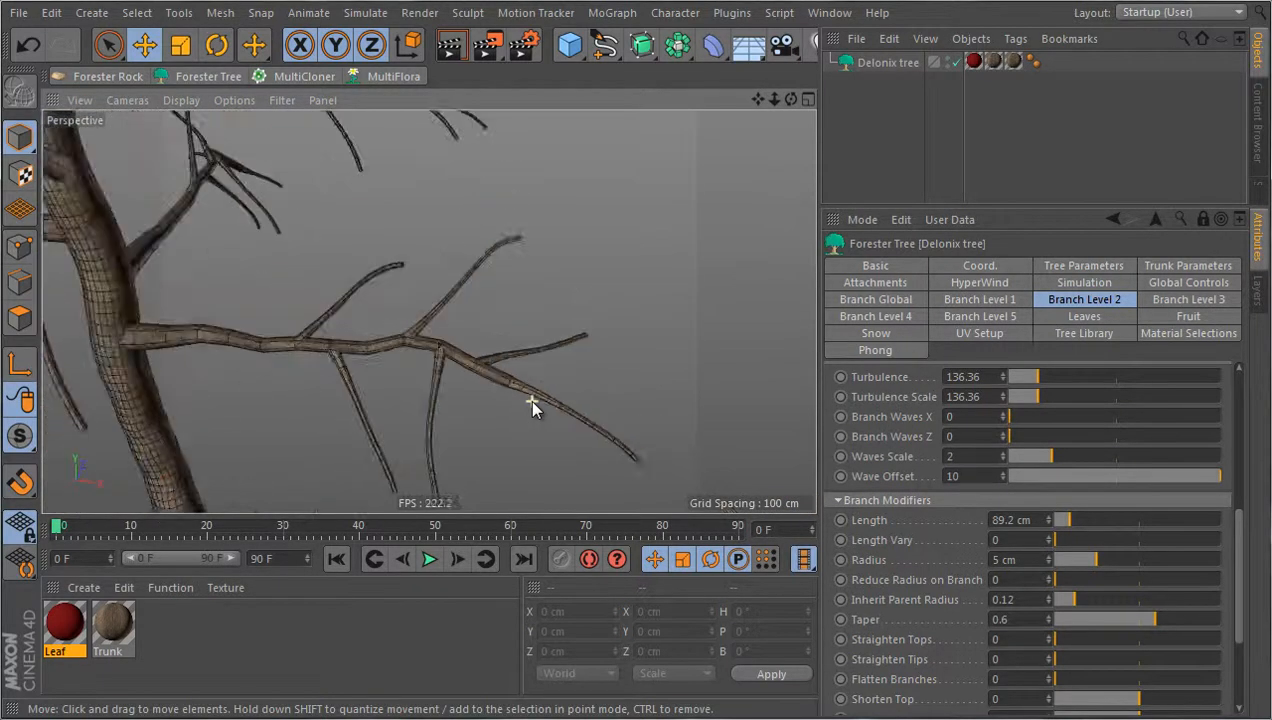
pyautogui.scroll(-8, 529, 398)
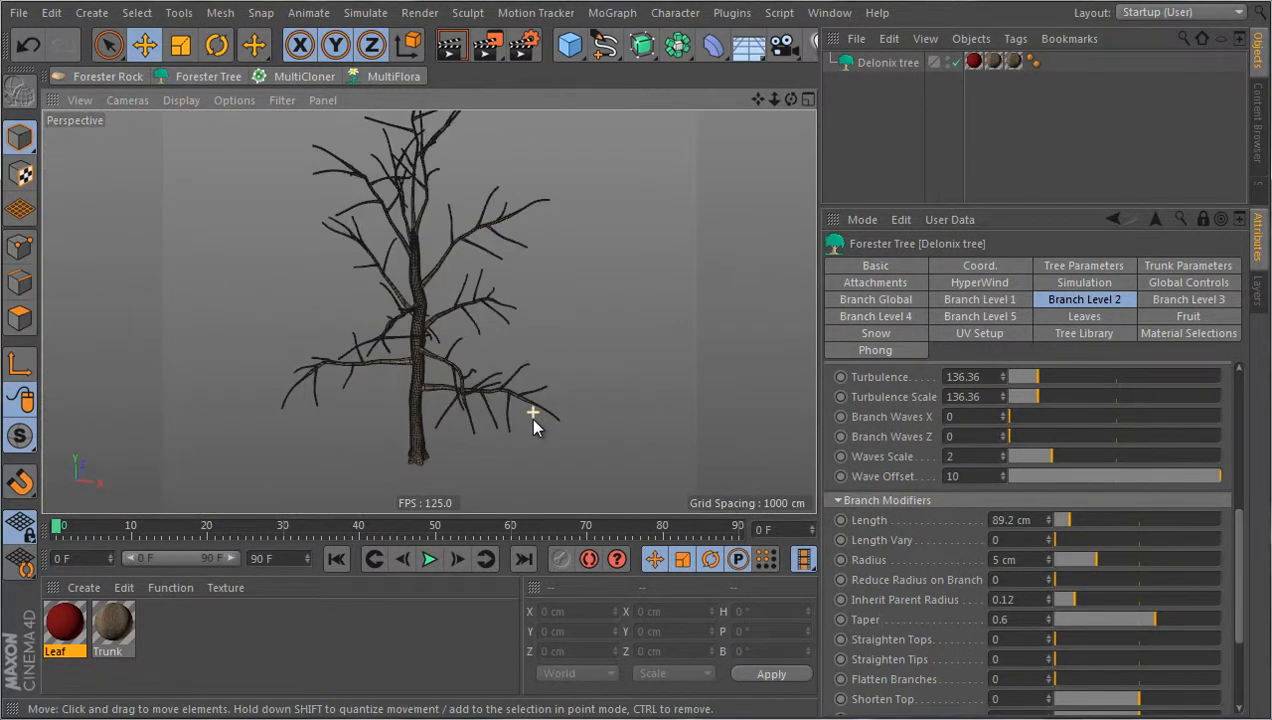
# - Compare the thickness of the Level 2 branches in the crown with those lower on the tree
pyautogui.scroll(8, 405, 128)
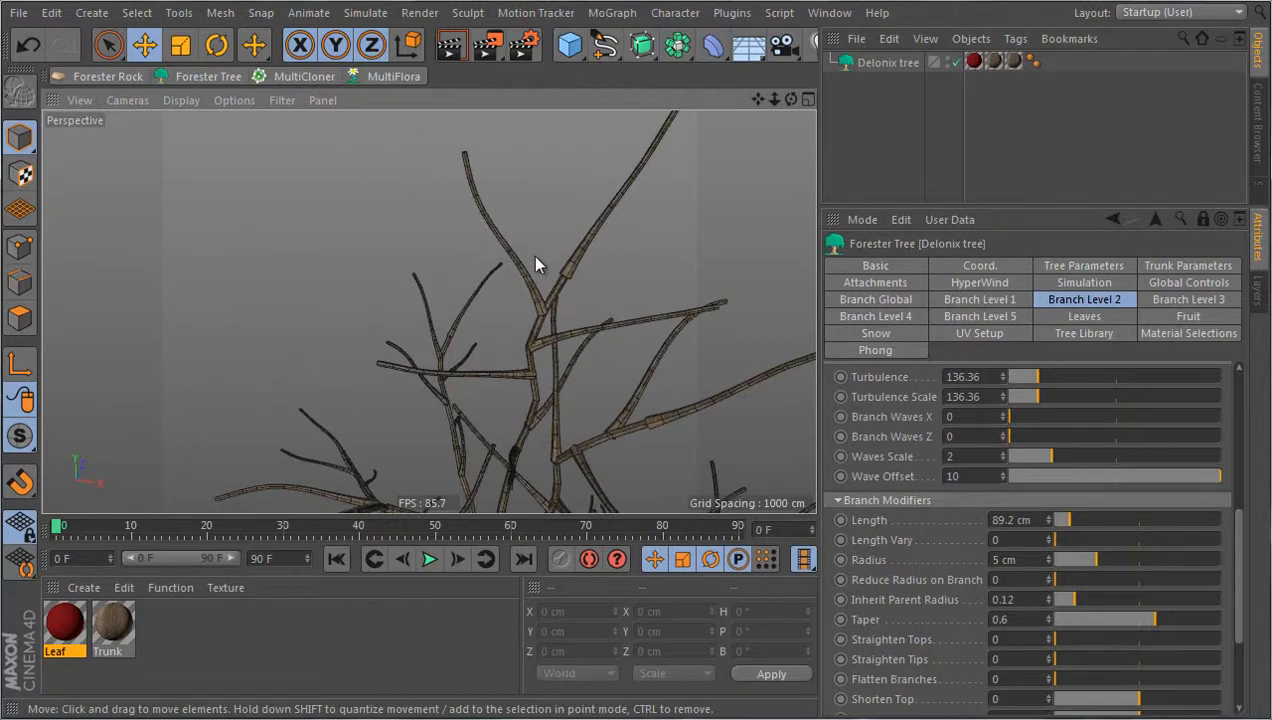
pyautogui.scroll(3, 533, 258)
pyautogui.scroll(-4, 517, 298)
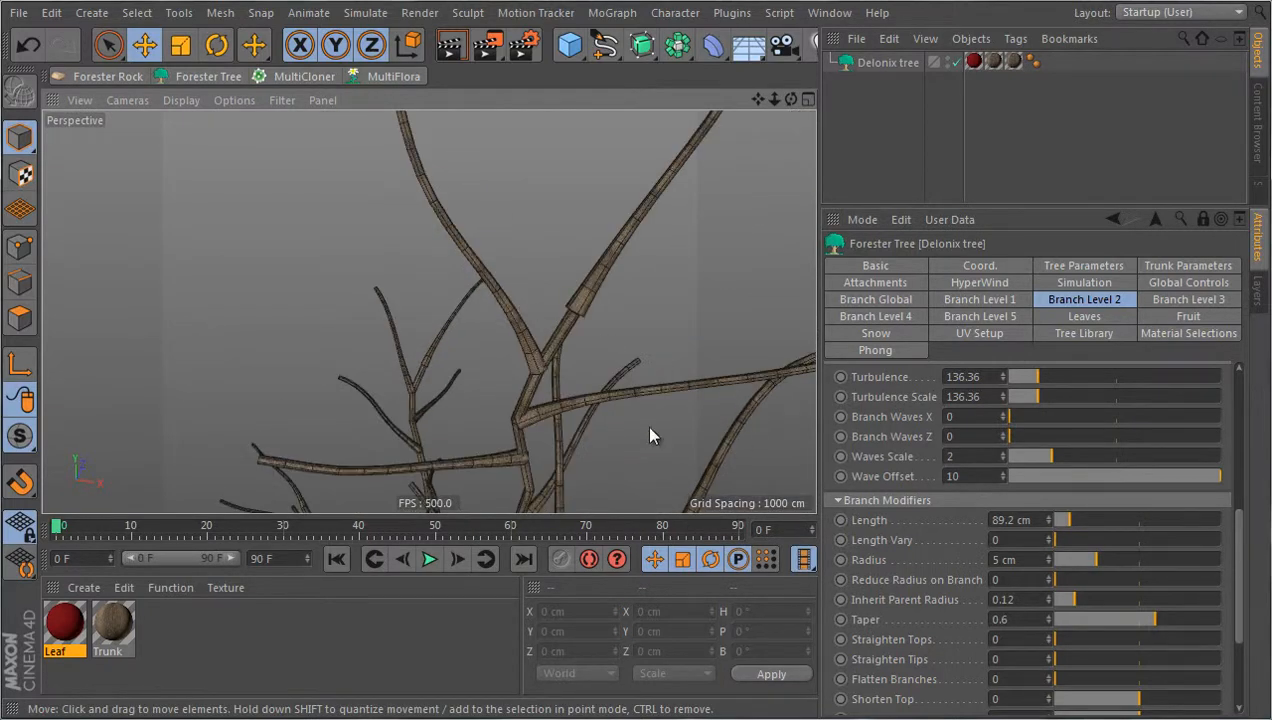
pyautogui.scroll(-5, 371, 237)
pyautogui.scroll(5, 519, 449)
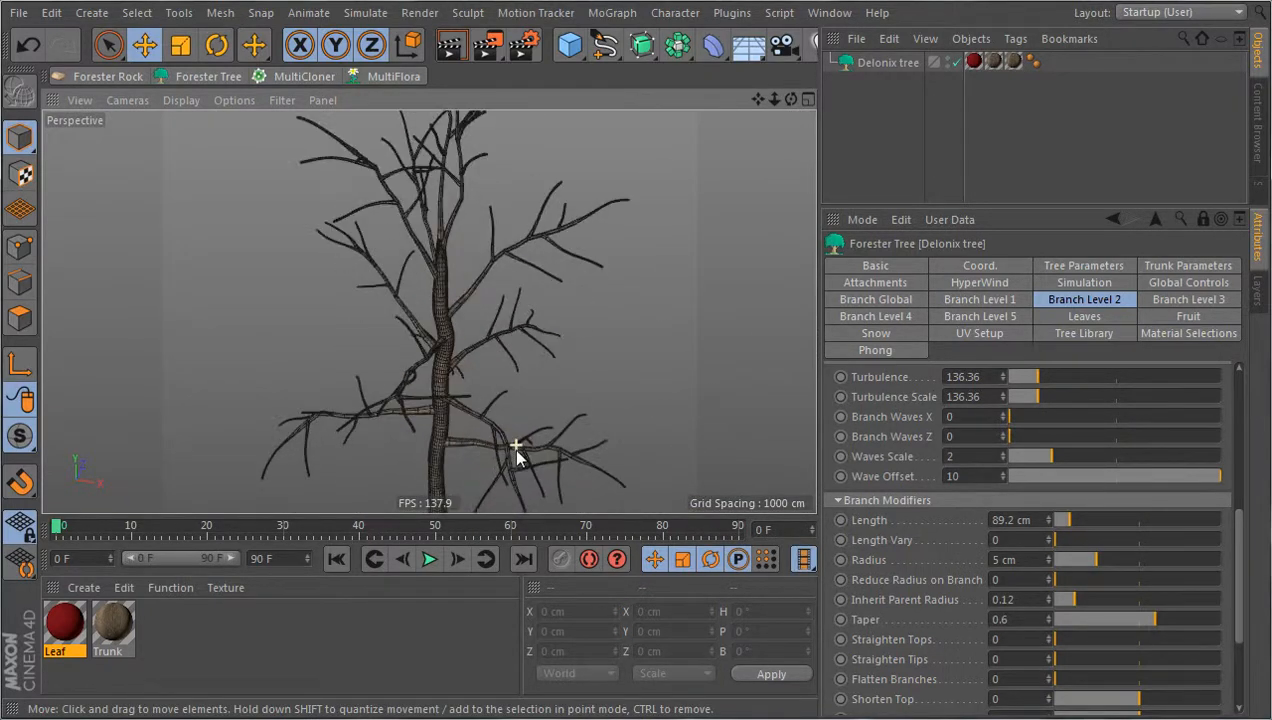
pyautogui.scroll(-5, 514, 463)
pyautogui.scroll(5, 468, 147)
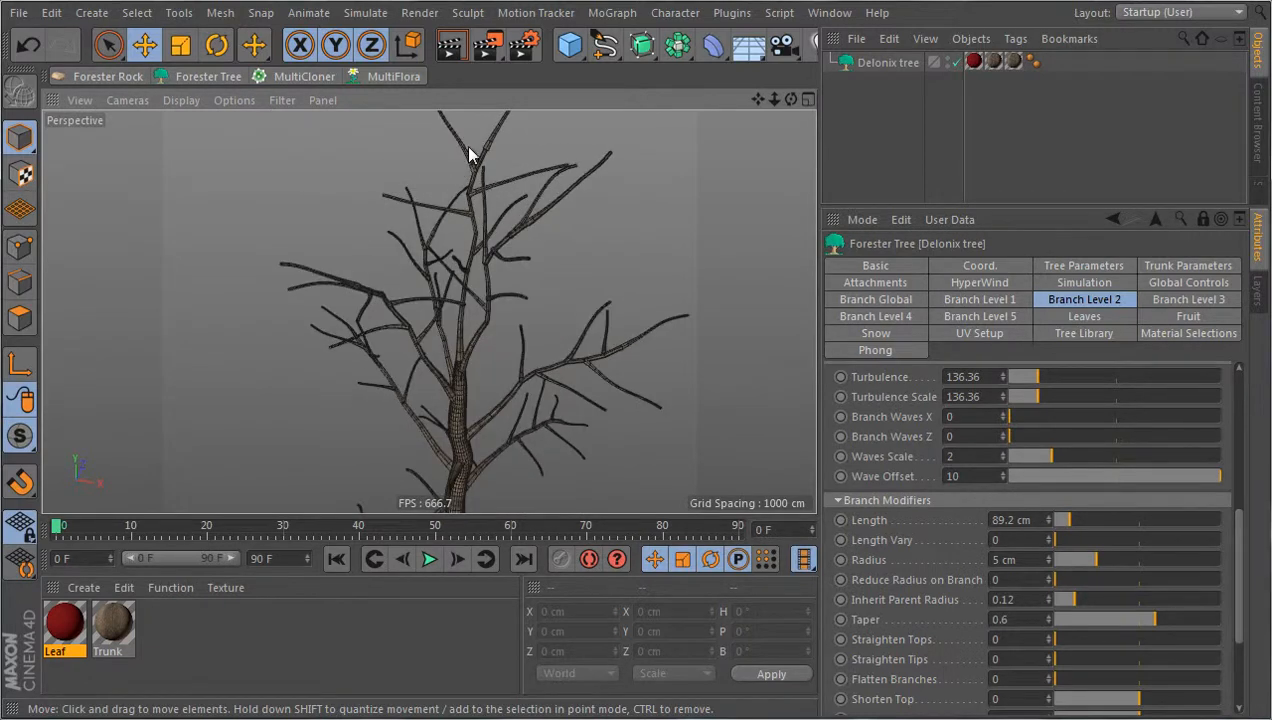
# - Raise the Branch Level 2 Inherit Parent Radius to 0.48 to match the crown branches to their parents
pyautogui.scroll(6, 463, 197)
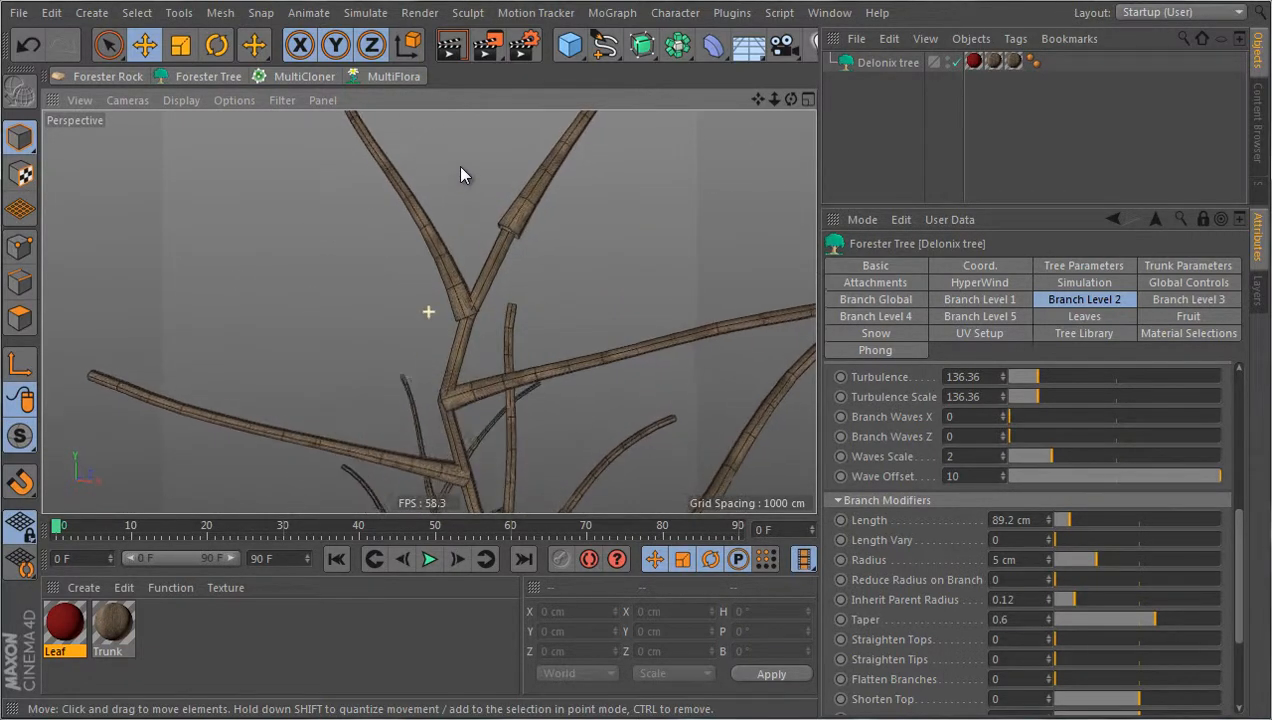
pyautogui.keyDown('alt'); pyautogui.moveTo(549, 218); pyautogui.dragTo(589, 192); pyautogui.keyUp('alt')
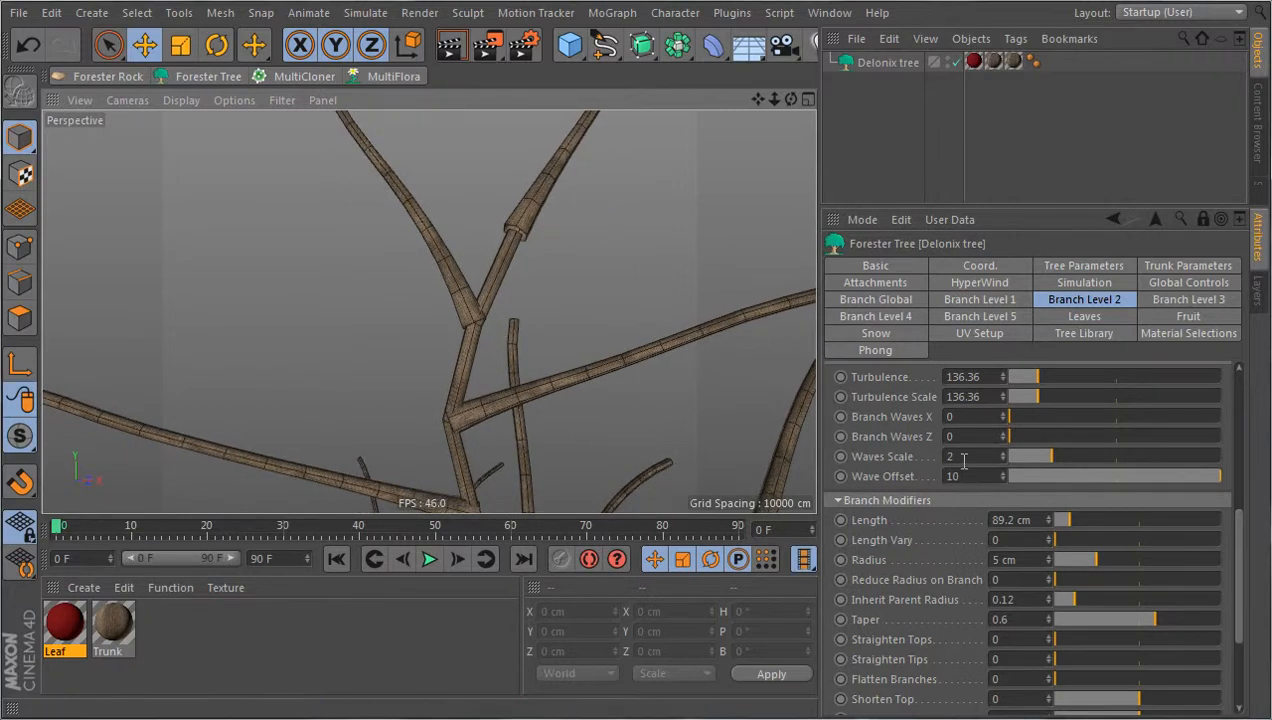
pyautogui.moveTo(1068, 600); pyautogui.dragTo(1118, 596)
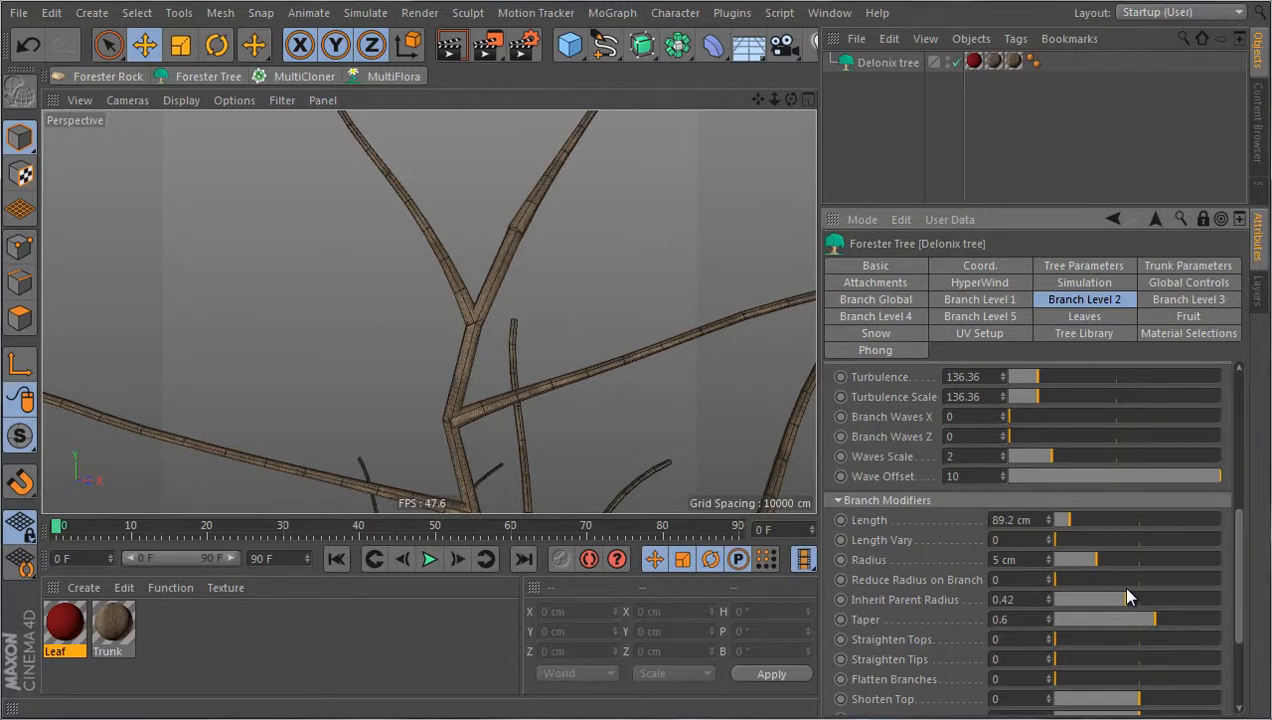
pyautogui.scroll(-5, 486, 219)
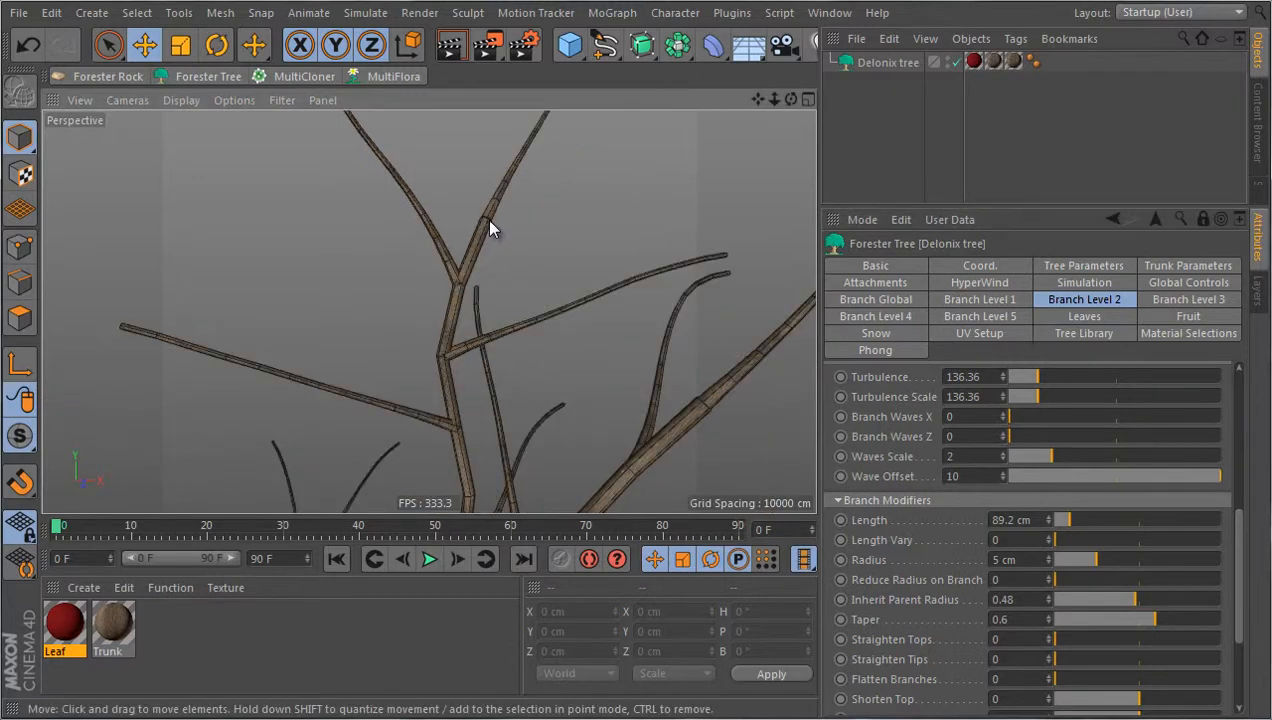
pyautogui.scroll(-5, 486, 219)
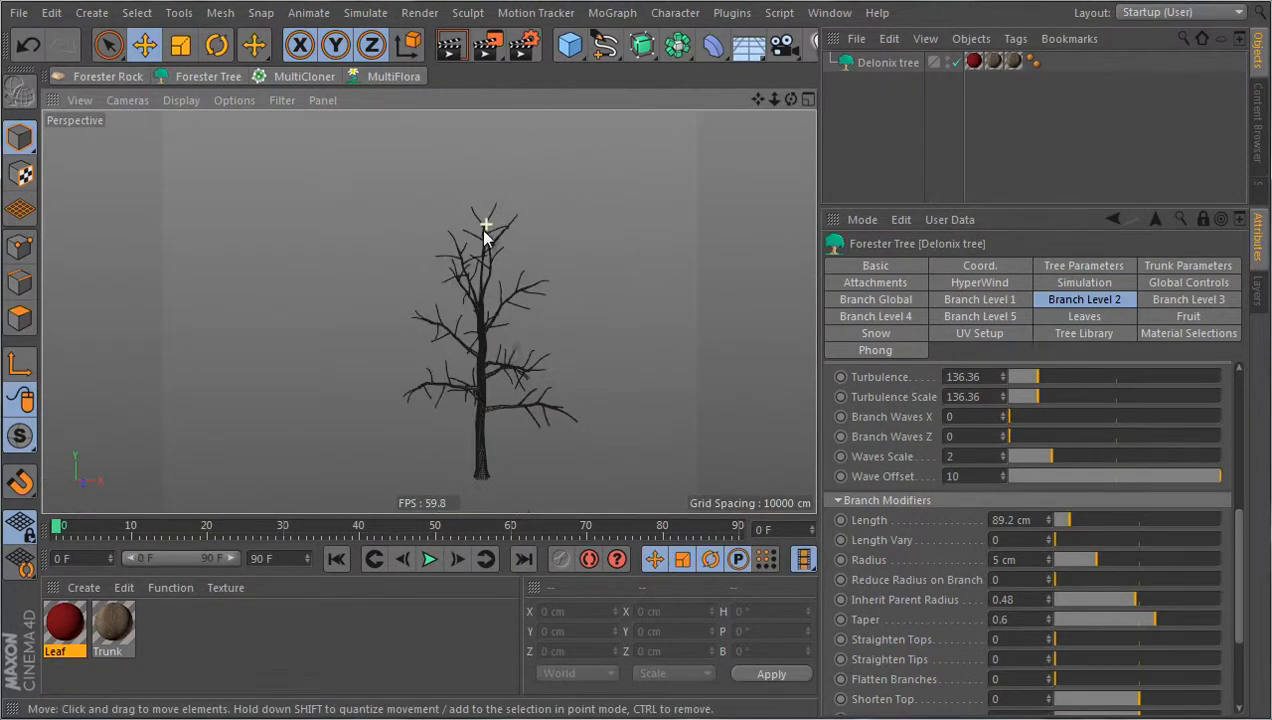
# - Examine how the Level 2 branches join the parent branches on the lower and middle parts of the tree
pyautogui.scroll(6, 540, 430)
pyautogui.scroll(8, 555, 390)
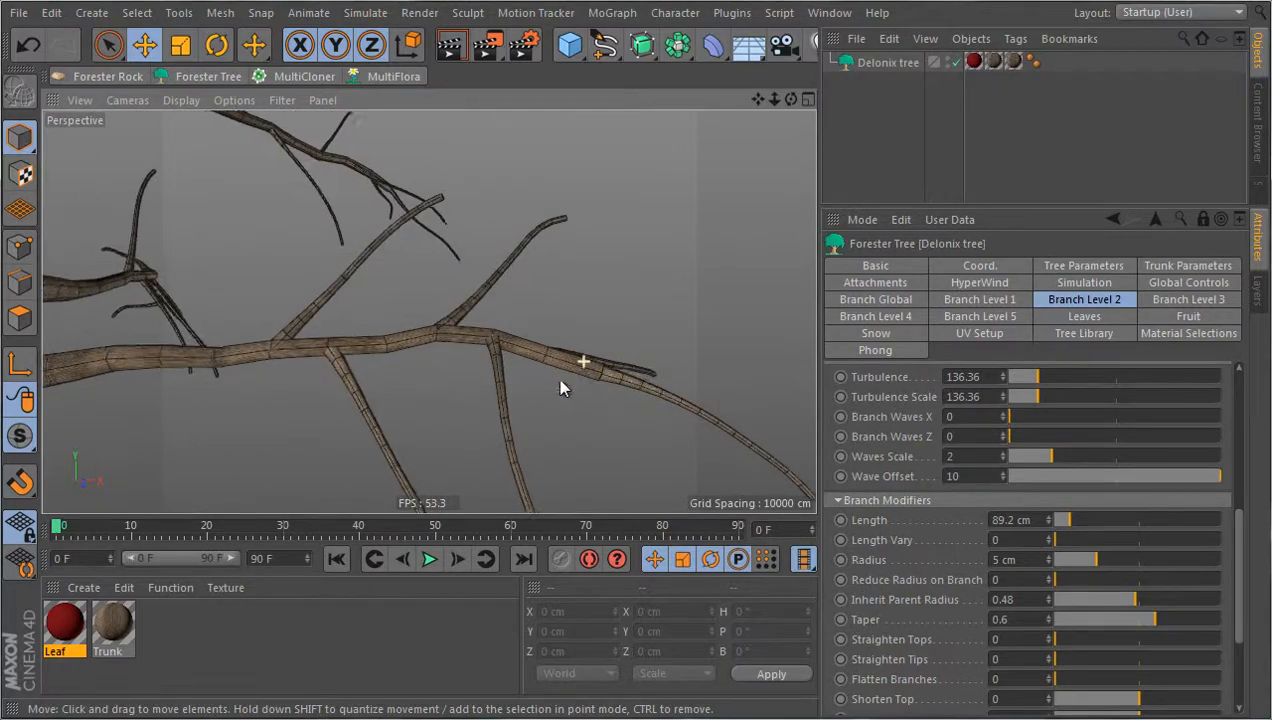
pyautogui.scroll(-2, 415, 442)
pyautogui.scroll(-4, 457, 428)
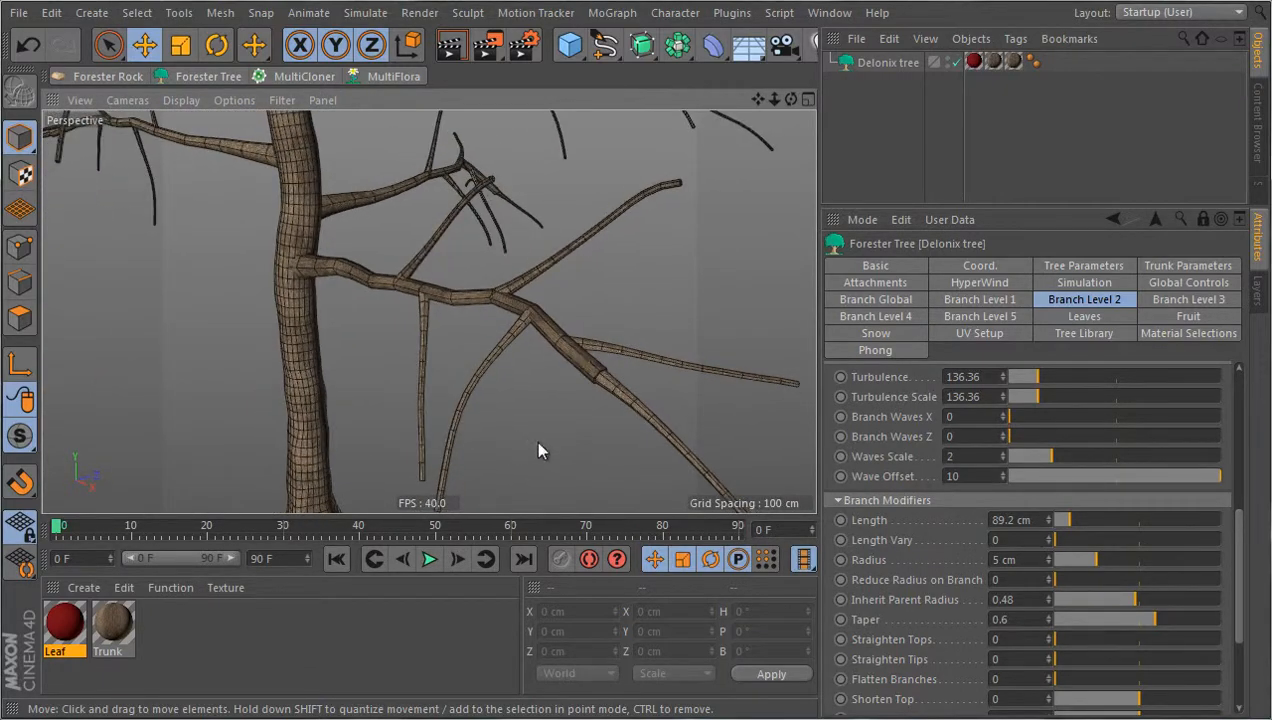
pyautogui.scroll(-2, 541, 487)
pyautogui.scroll(6, 347, 221)
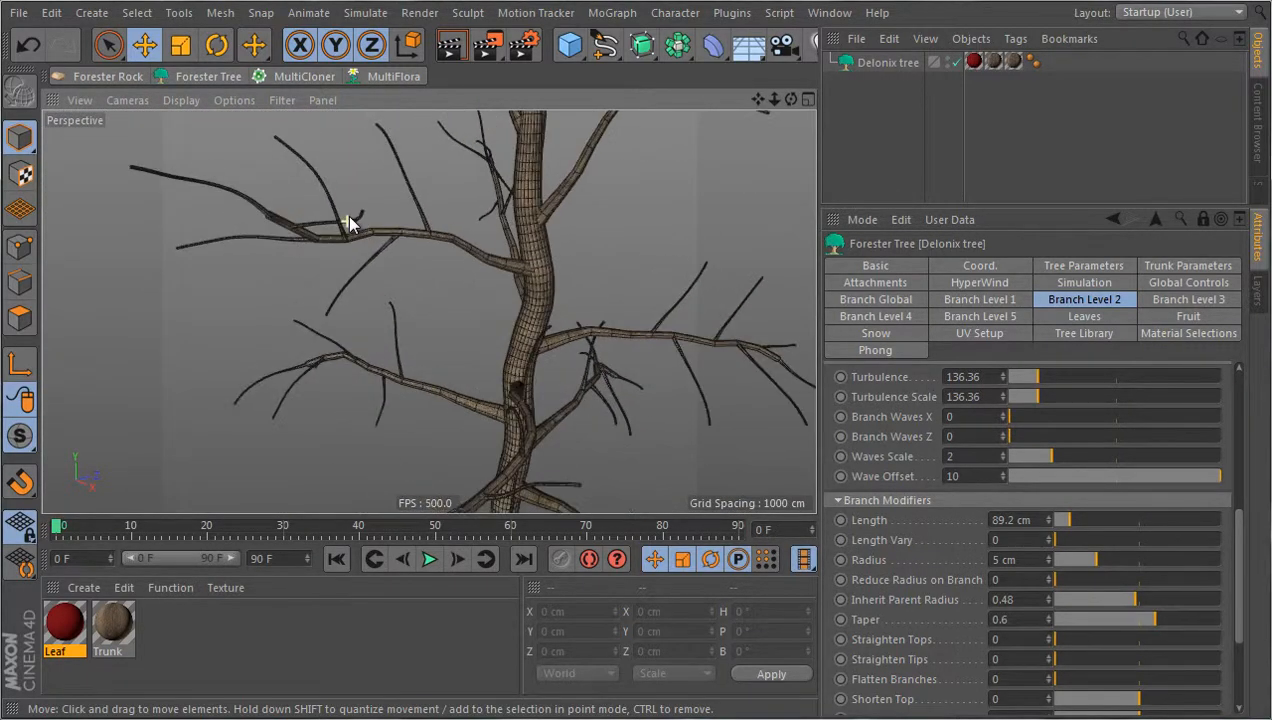
pyautogui.keyDown('alt'); pyautogui.moveTo(338, 270); pyautogui.dragTo(418, 276); pyautogui.keyUp('alt')
pyautogui.scroll(10, 352, 236)
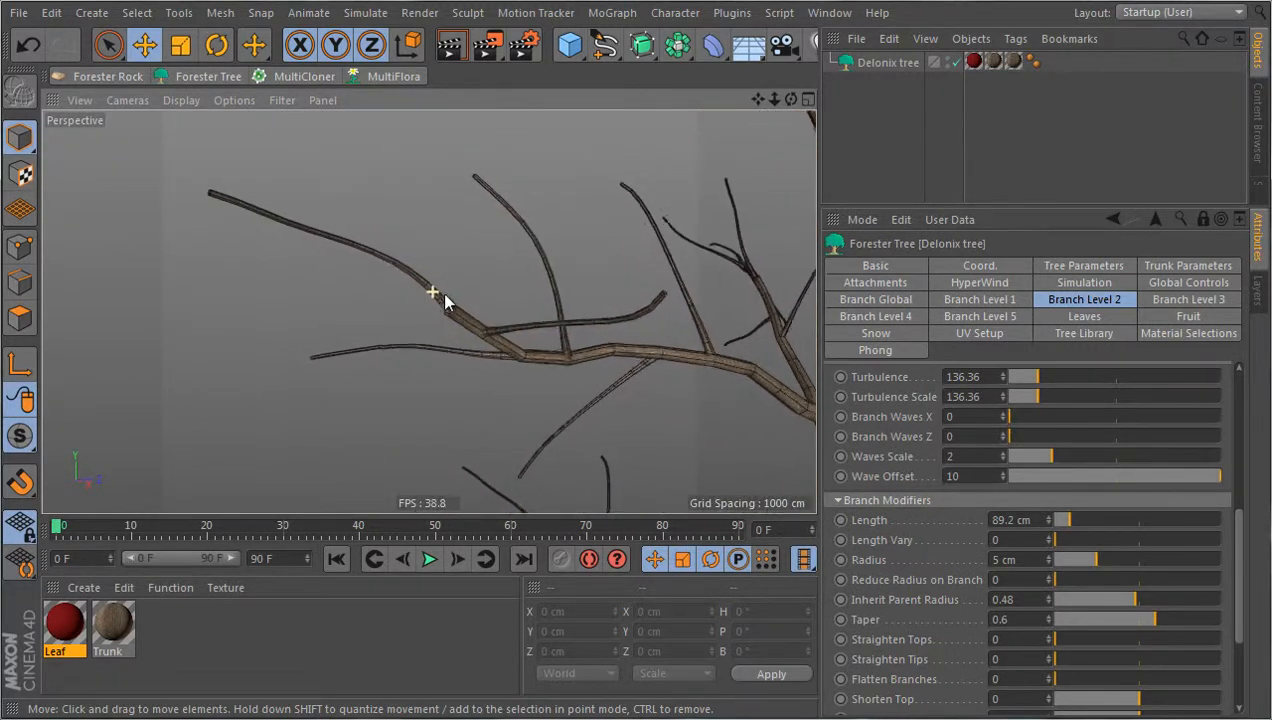
# - Set the Branch Level 1 Br Taper to 0.74
pyautogui.click(1000, 302)
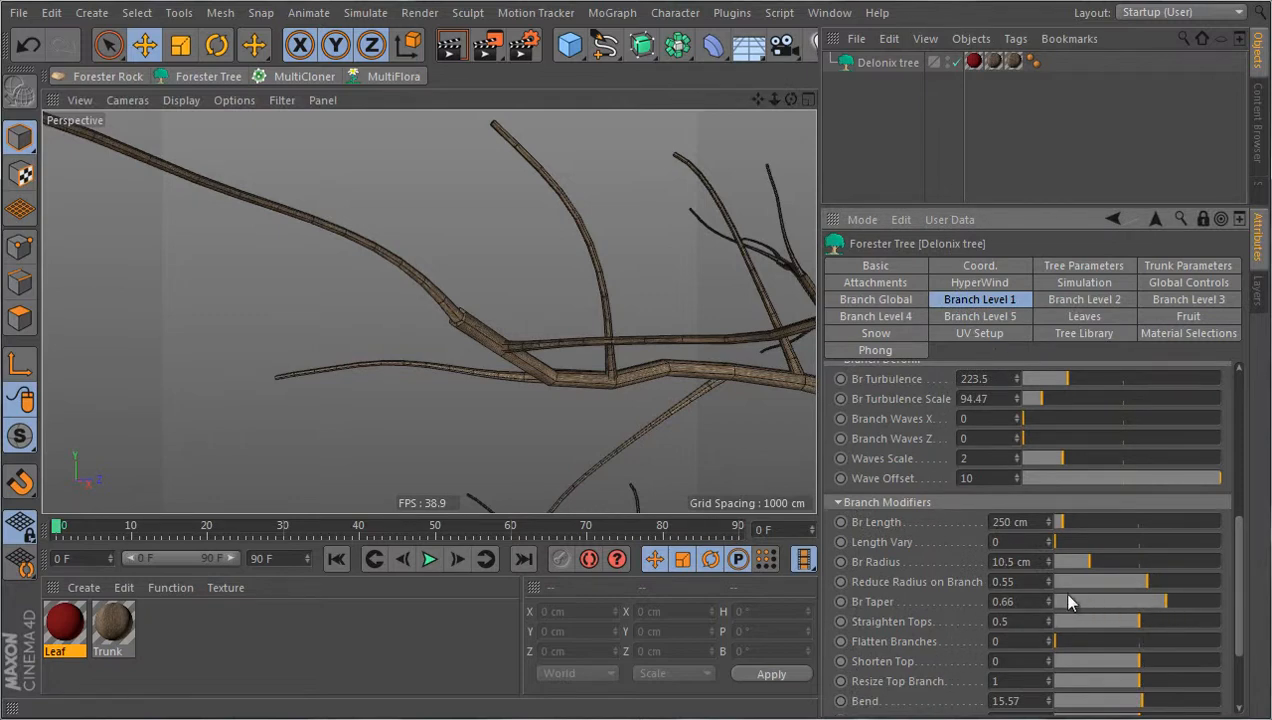
pyautogui.moveTo(1046, 601); pyautogui.dragTo(1049, 603)
pyautogui.scroll(-2, 250, 270)
pyautogui.scroll(-2, 250, 270)
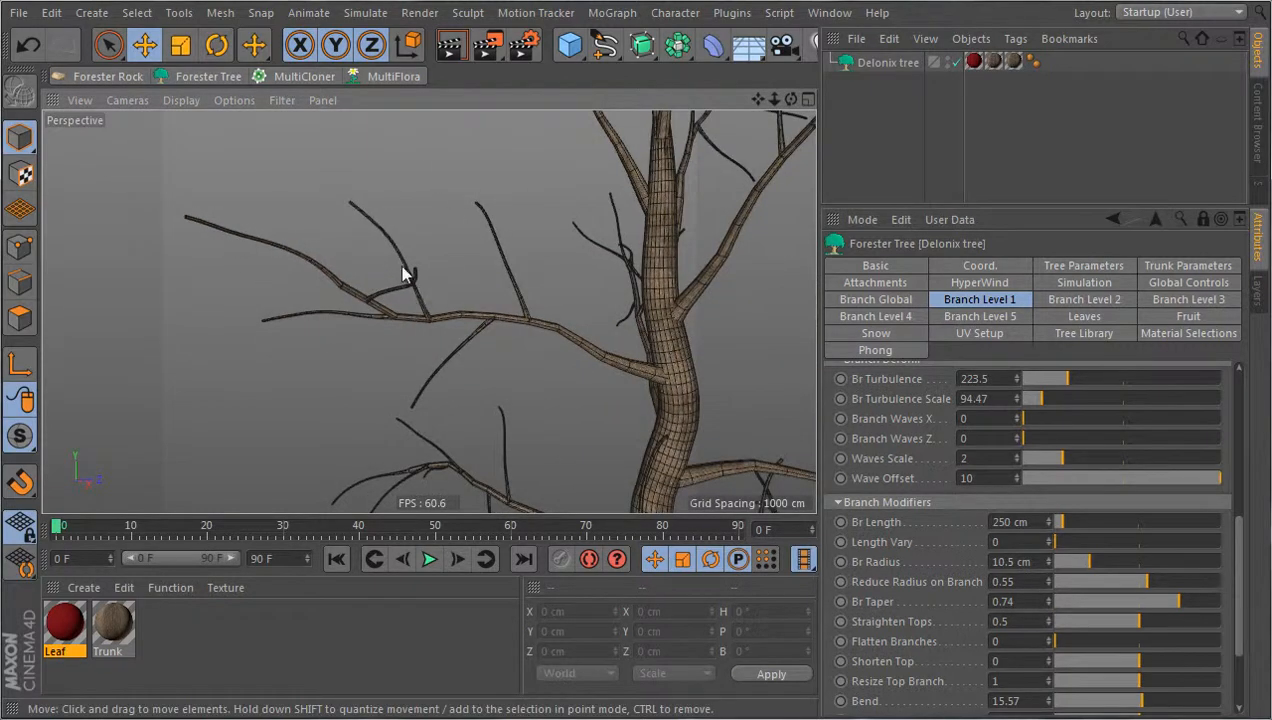
pyautogui.scroll(-2, 406, 272)
pyautogui.scroll(-2, 568, 400)
pyautogui.scroll(-2, 600, 504)
# - Inspect the tip joint of a lower branch up close and reopen the Branch Level 2 settings
pyautogui.scroll(2, 560, 410)
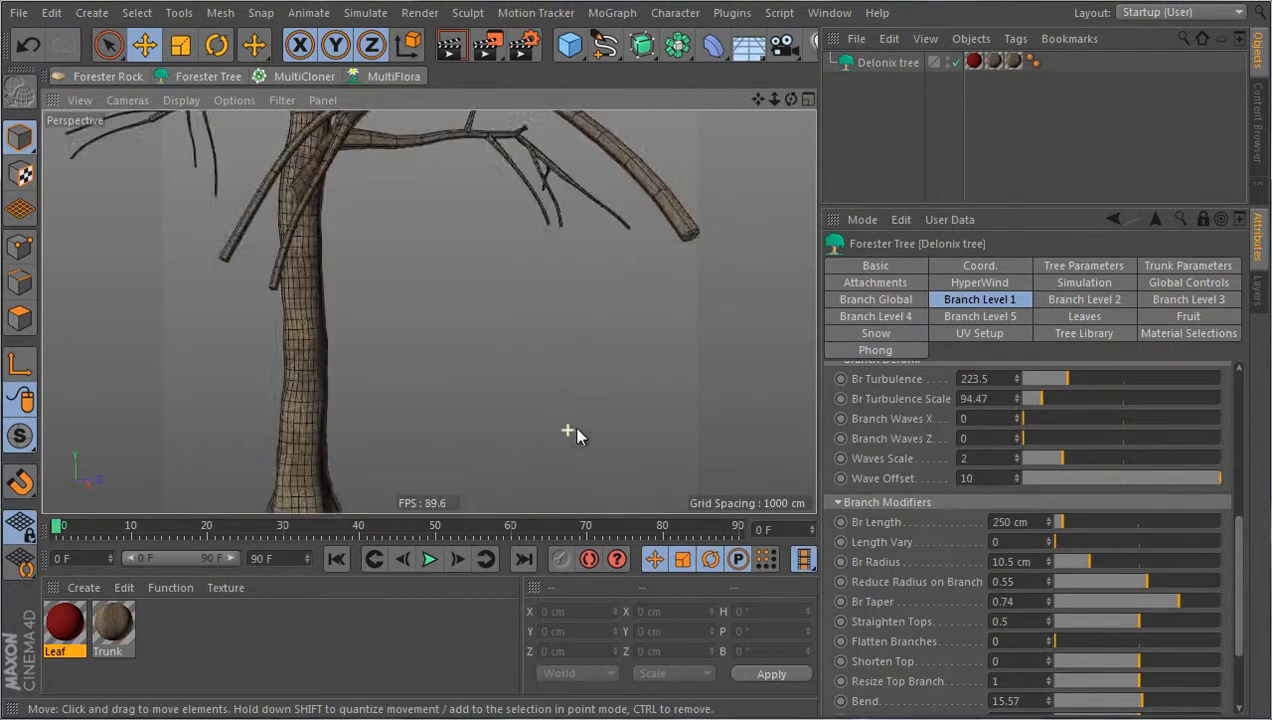
pyautogui.scroll(2, 540, 330)
pyautogui.scroll(2, 495, 210)
pyautogui.scroll(2, 495, 210)
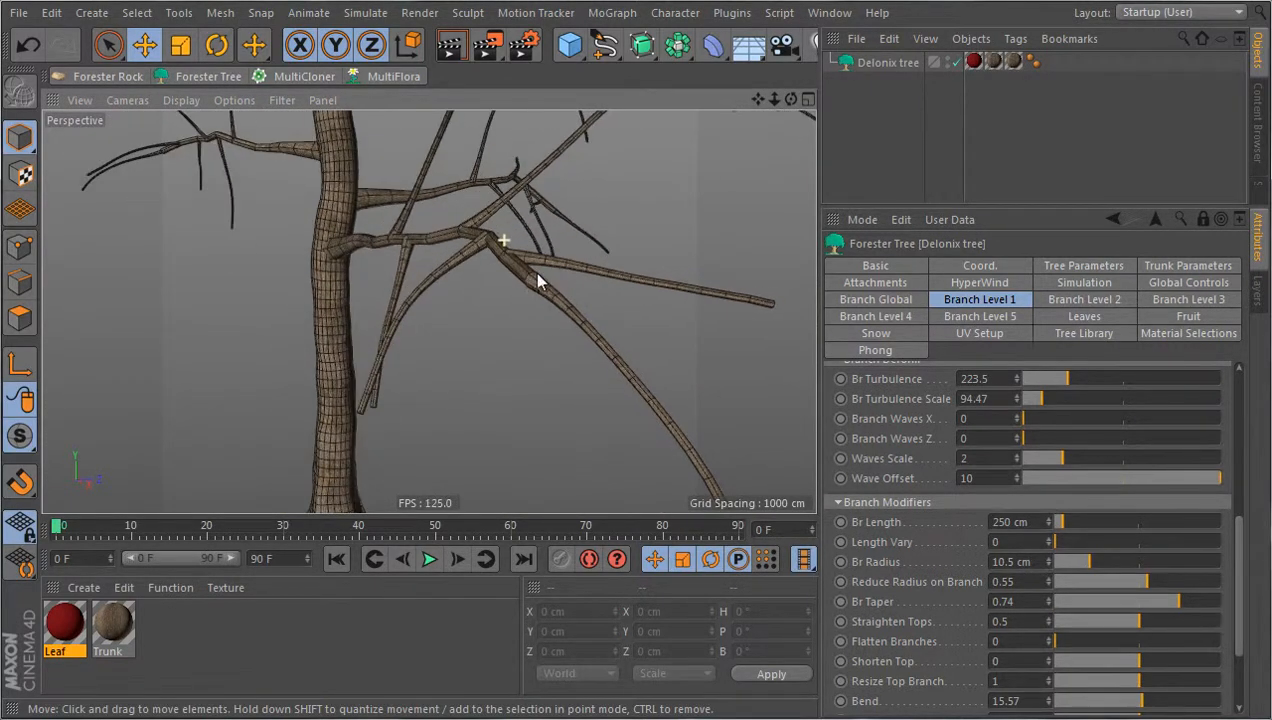
pyautogui.scroll(2, 653, 301)
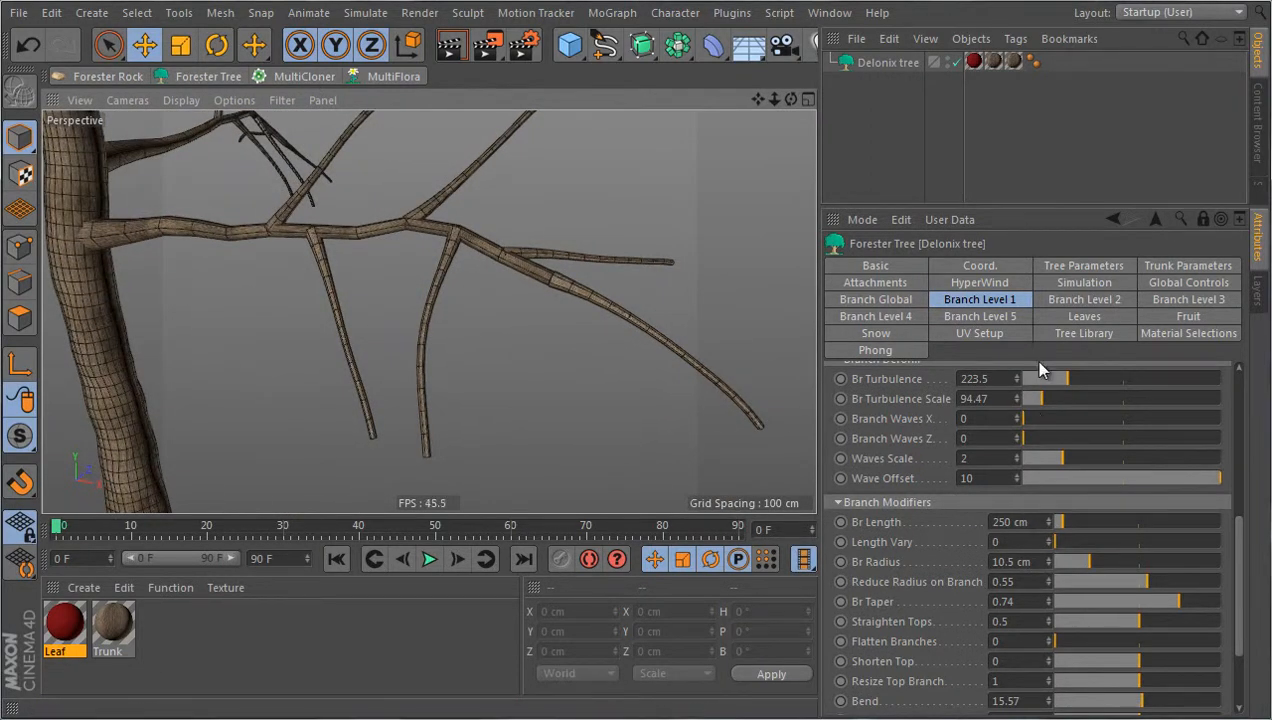
pyautogui.click(1080, 300)
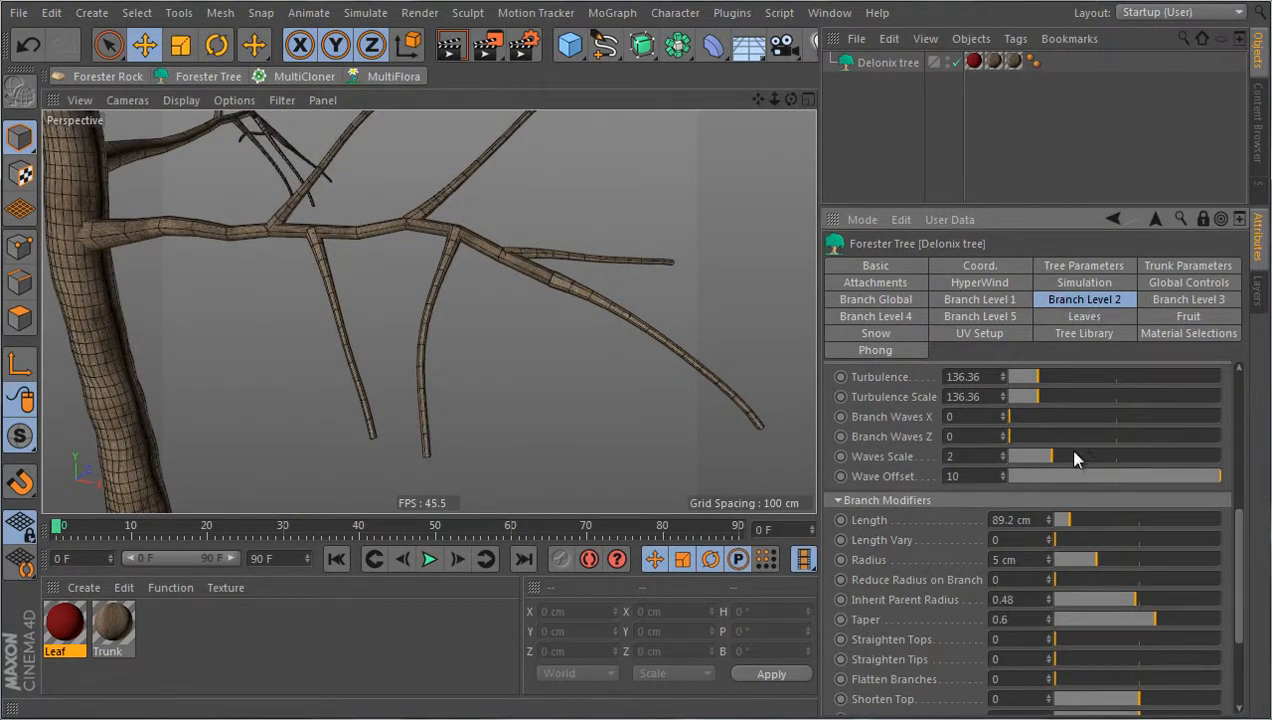
# - Raise the Branch Level 2 Reduce Radius on Branch to 0.21 and check the effect across the whole tree
pyautogui.click(1050, 577)
pyautogui.click(1050, 577)
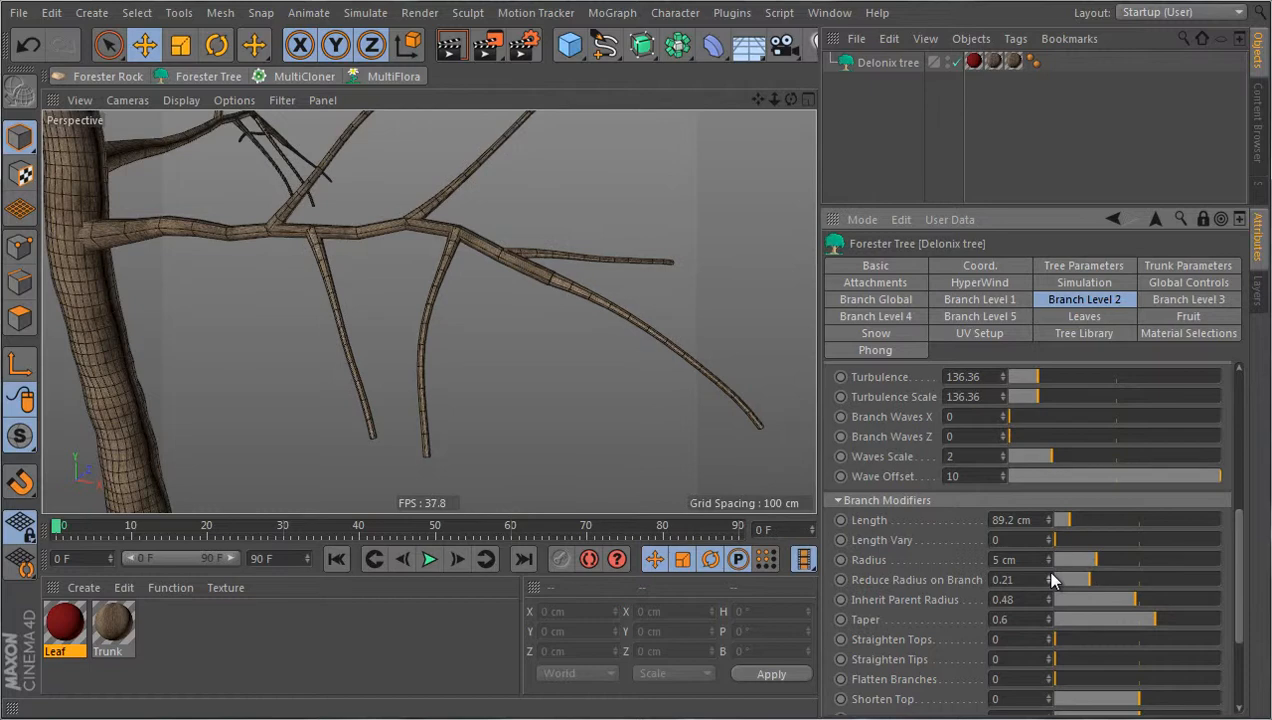
pyautogui.scroll(-5, 483, 256)
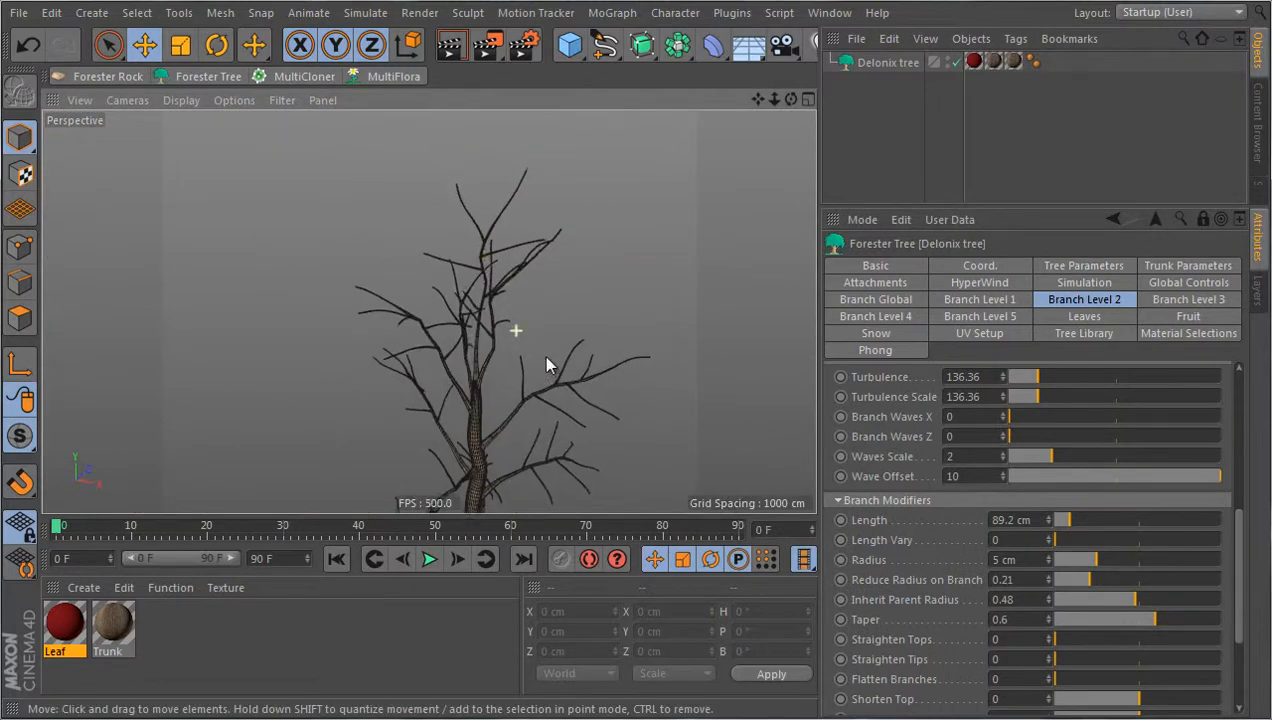
pyautogui.keyDown('alt'); pyautogui.moveTo(547, 365); pyautogui.dragTo(522, 248); pyautogui.keyUp('alt')
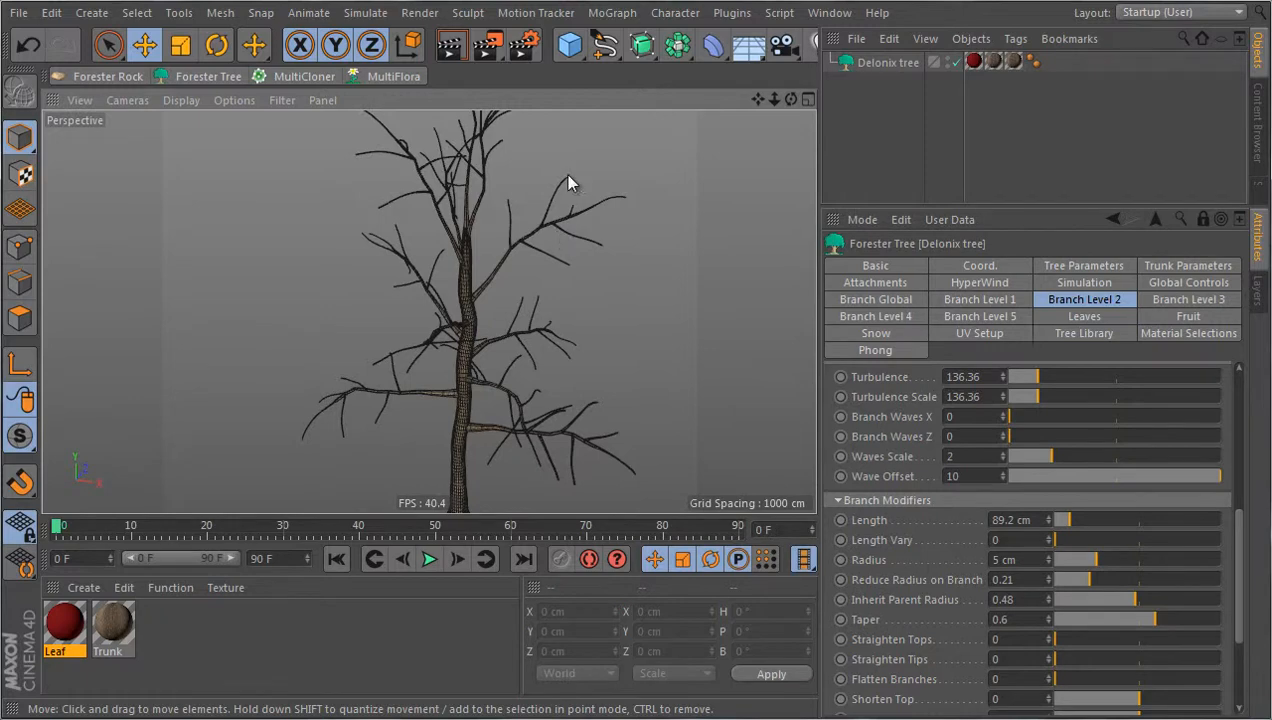
# - Try a much stronger Branch Level 2 Reduce Radius on Branch while viewing a lower branch, and undo the change
pyautogui.click(976, 299)
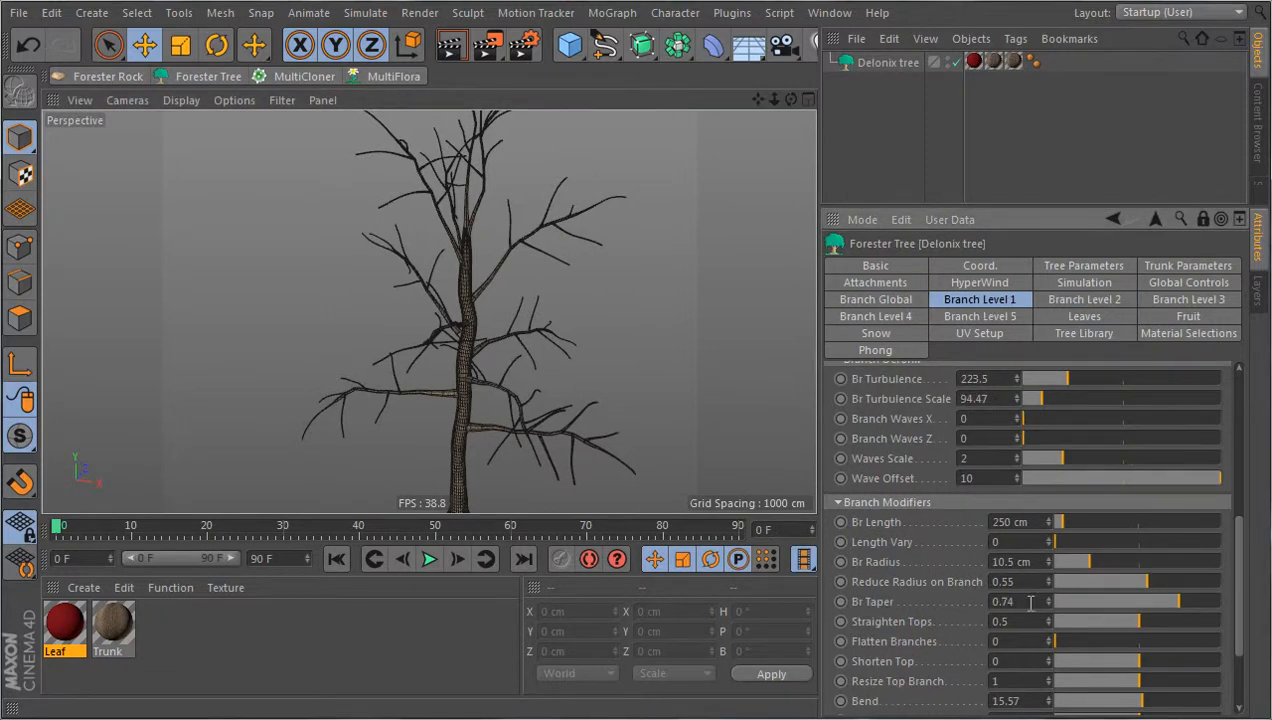
pyautogui.click(1090, 302)
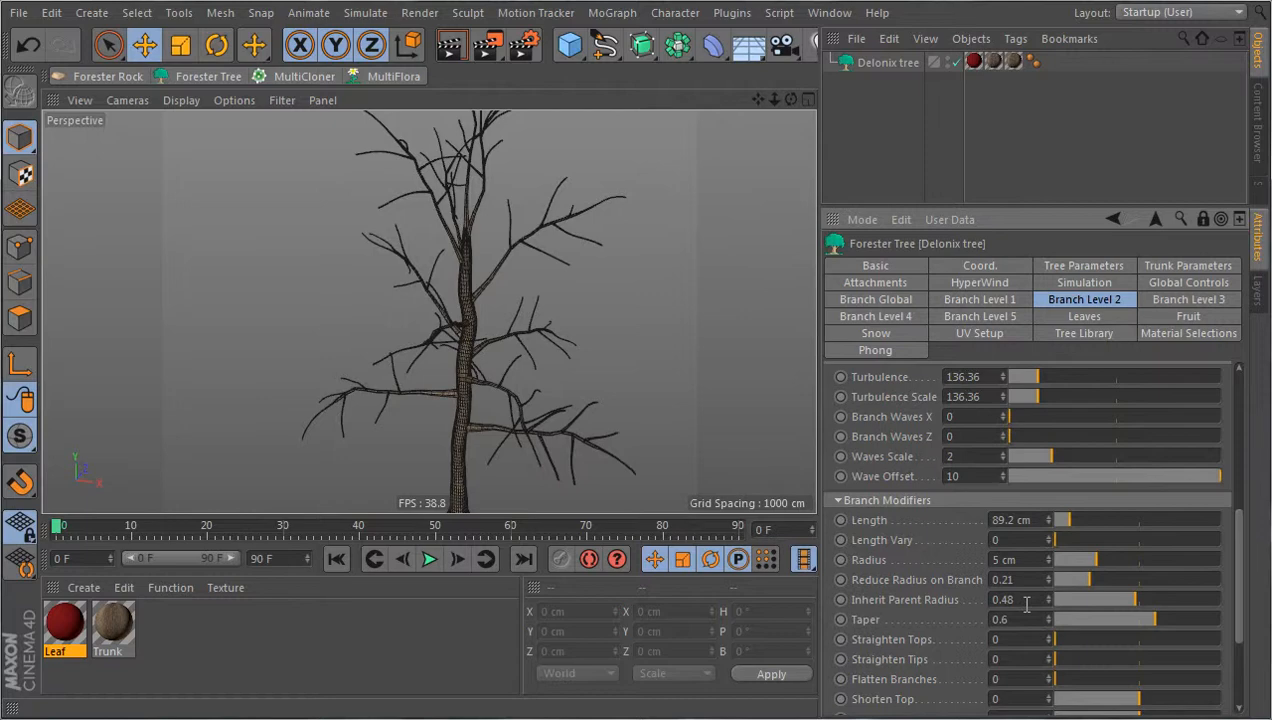
pyautogui.scroll(6, 561, 474)
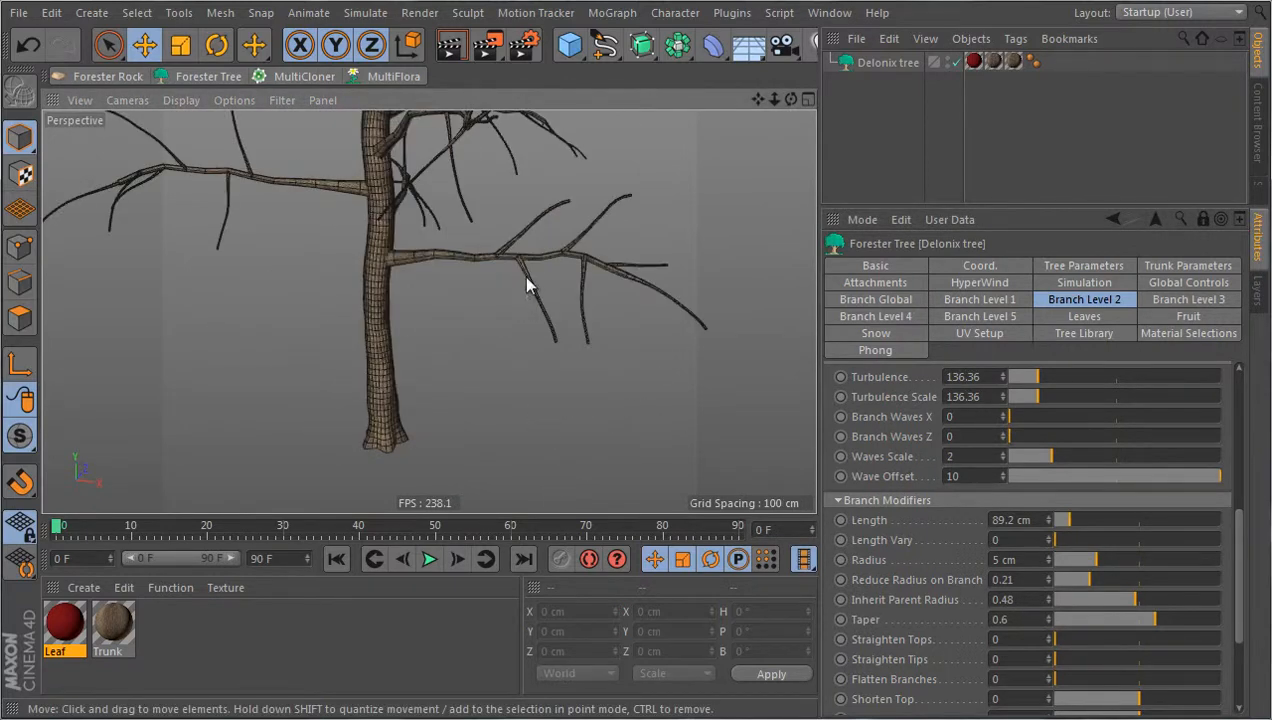
pyautogui.scroll(5, 530, 290)
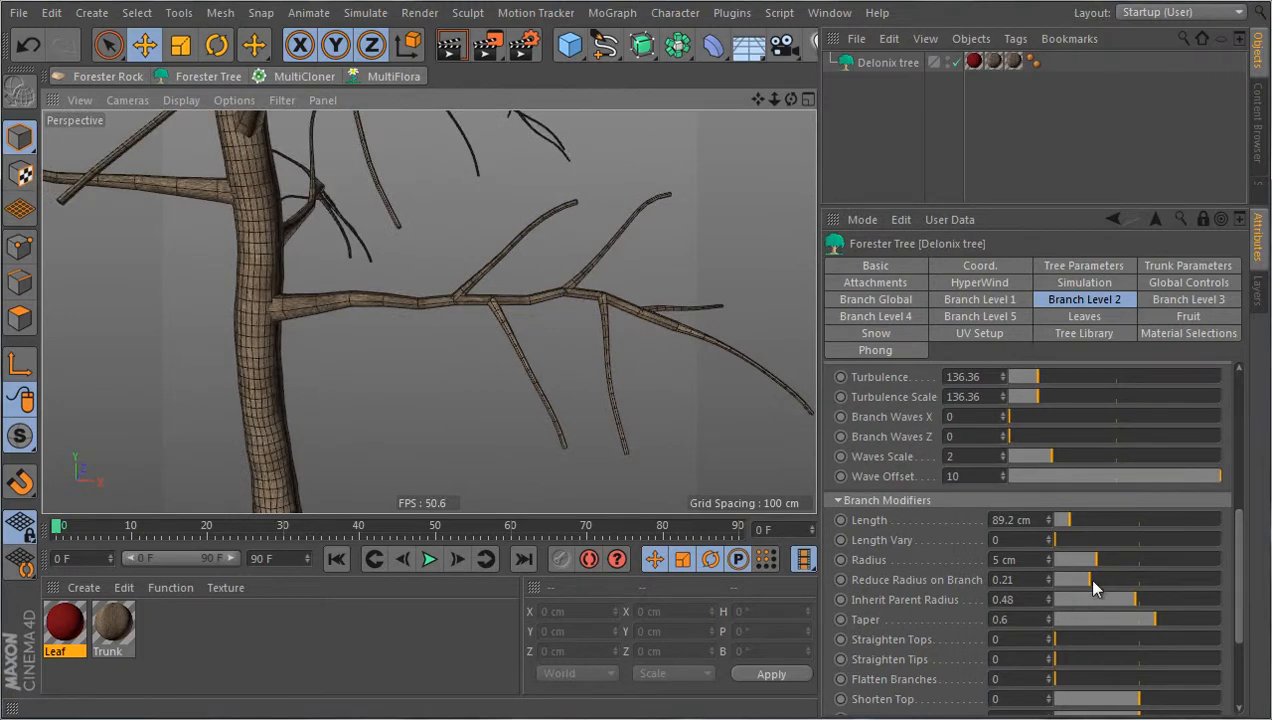
pyautogui.moveTo(1087, 577); pyautogui.dragTo(1207, 595)
pyautogui.hotkey('ctrl', 'z')
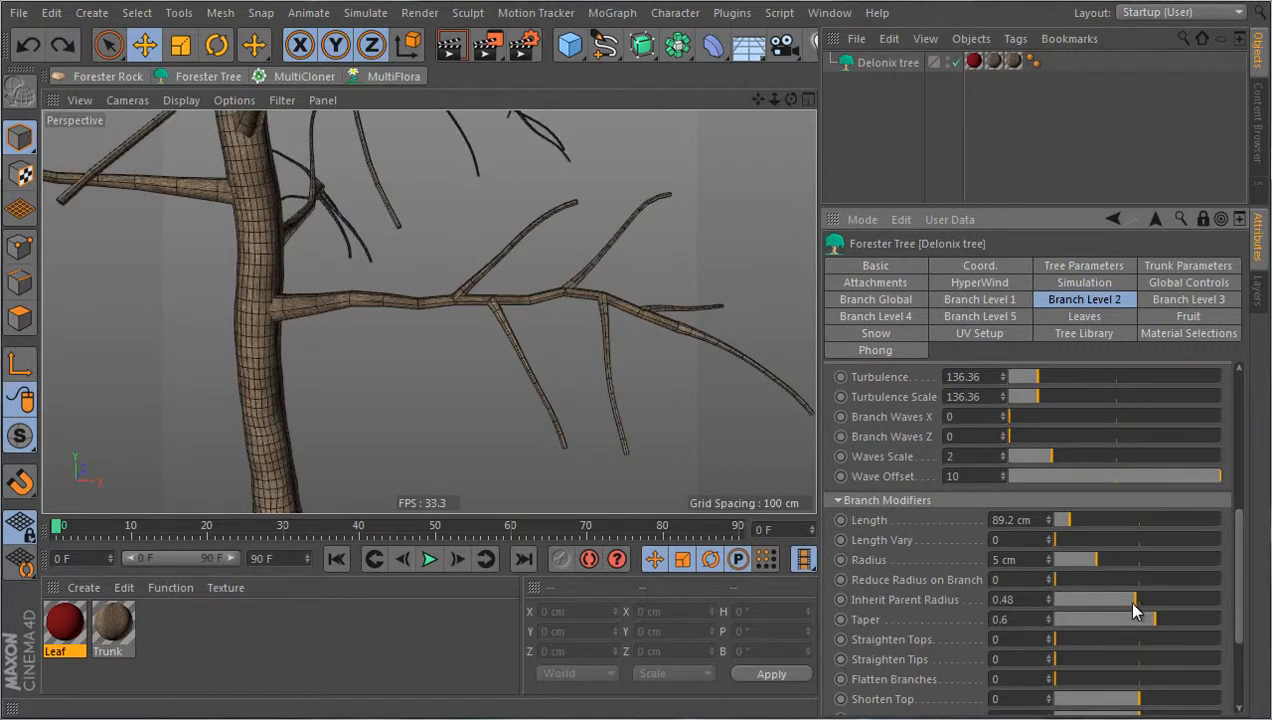
# - Set the Branch Level 2 Reduce Radius on Branch to 0.26 and check the mid-trunk branches
pyautogui.moveTo(1149, 623)
pyautogui.mouseDown()
pyautogui.moveTo(1268, 612)
pyautogui.moveTo(1180, 620)
pyautogui.moveTo(1091, 596)
pyautogui.moveTo(1155, 602)
pyautogui.mouseUp()
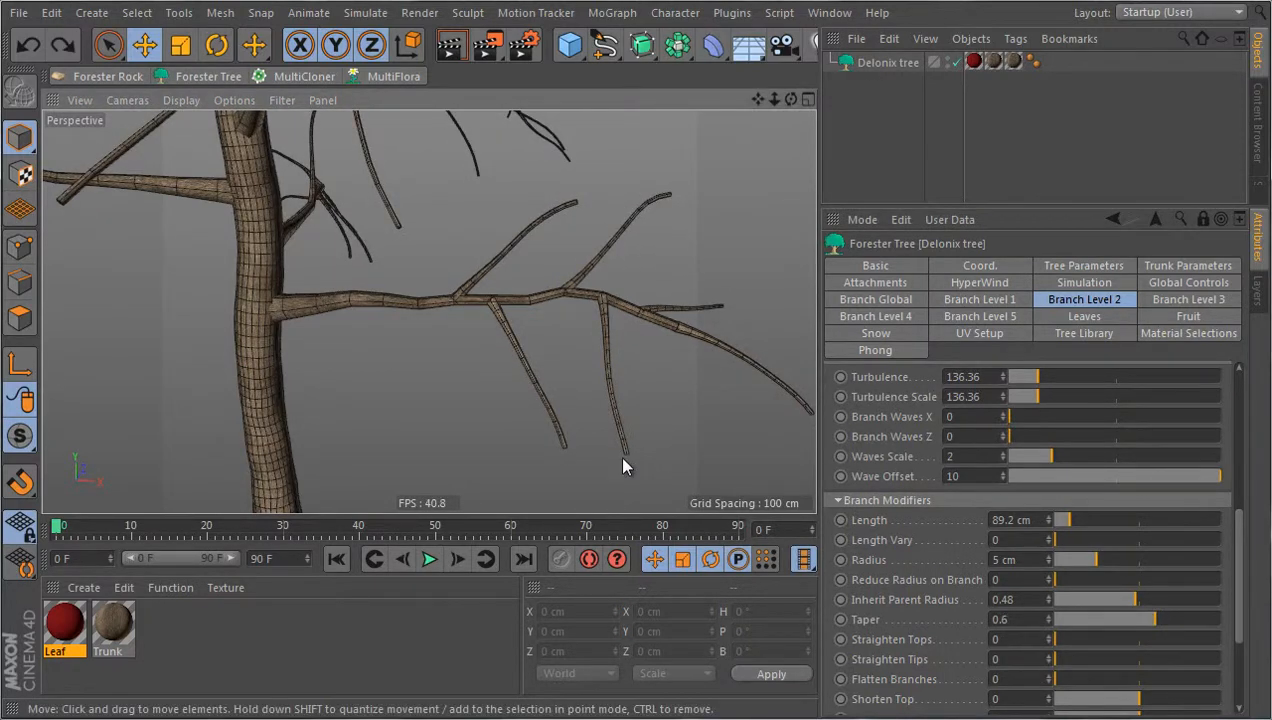
pyautogui.scroll(-5, 618, 454)
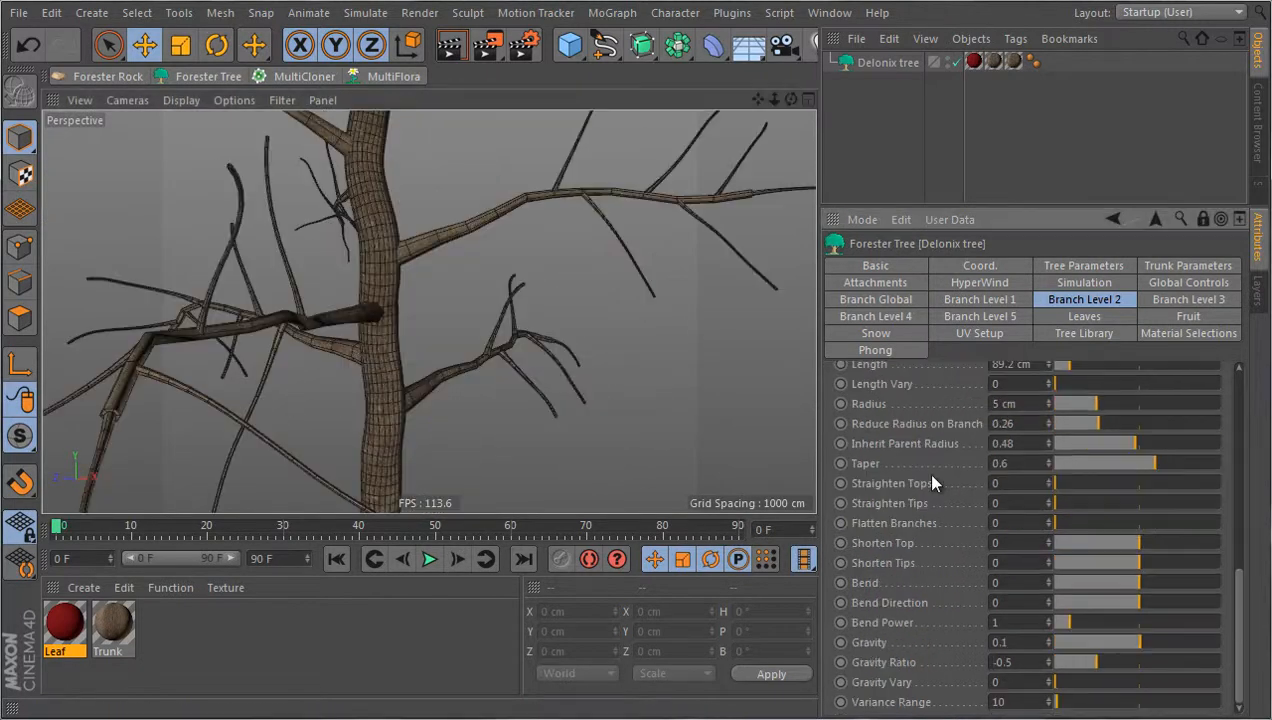
pyautogui.scroll(3, 926, 475)
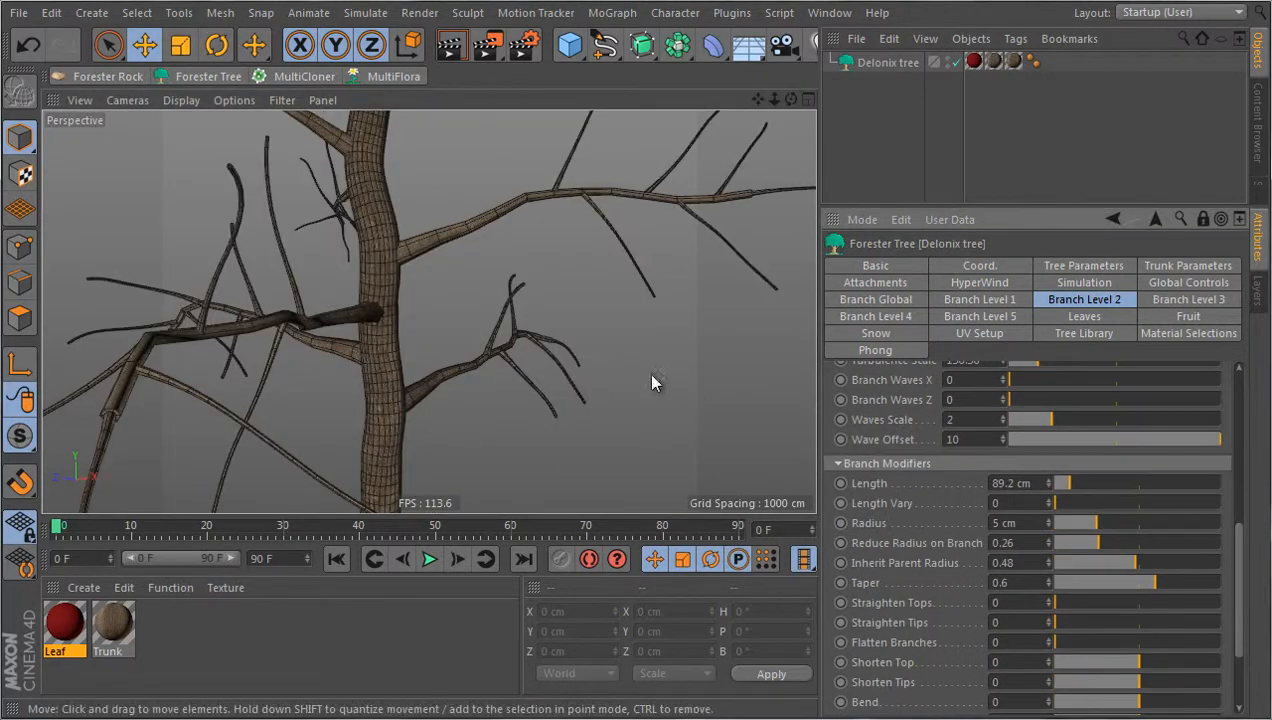
pyautogui.moveTo(537, 370)
pyautogui.keyDown('alt'); pyautogui.mouseDown()
pyautogui.moveTo(466, 390)
pyautogui.moveTo(602, 321)
pyautogui.moveTo(502, 372)
pyautogui.moveTo(567, 351)
pyautogui.moveTo(552, 356)
pyautogui.mouseUp(); pyautogui.keyUp('alt')
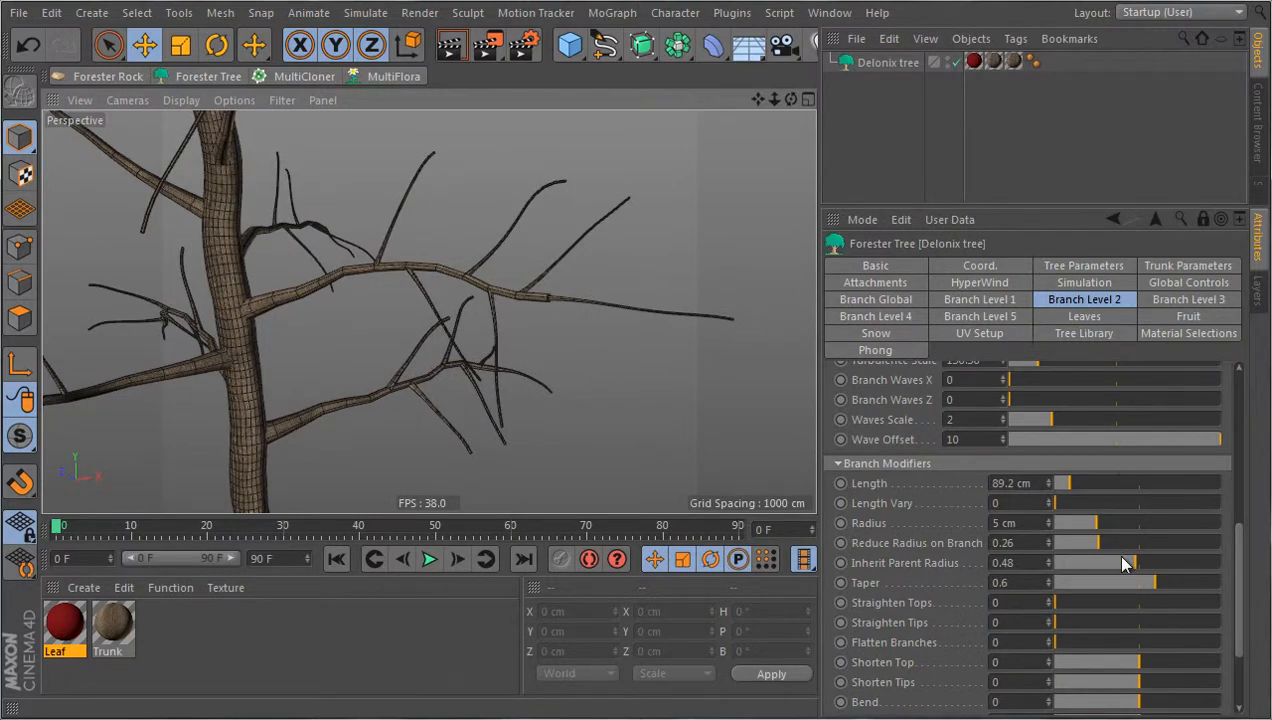
pyautogui.moveTo(1155, 581); pyautogui.dragTo(1092, 541)
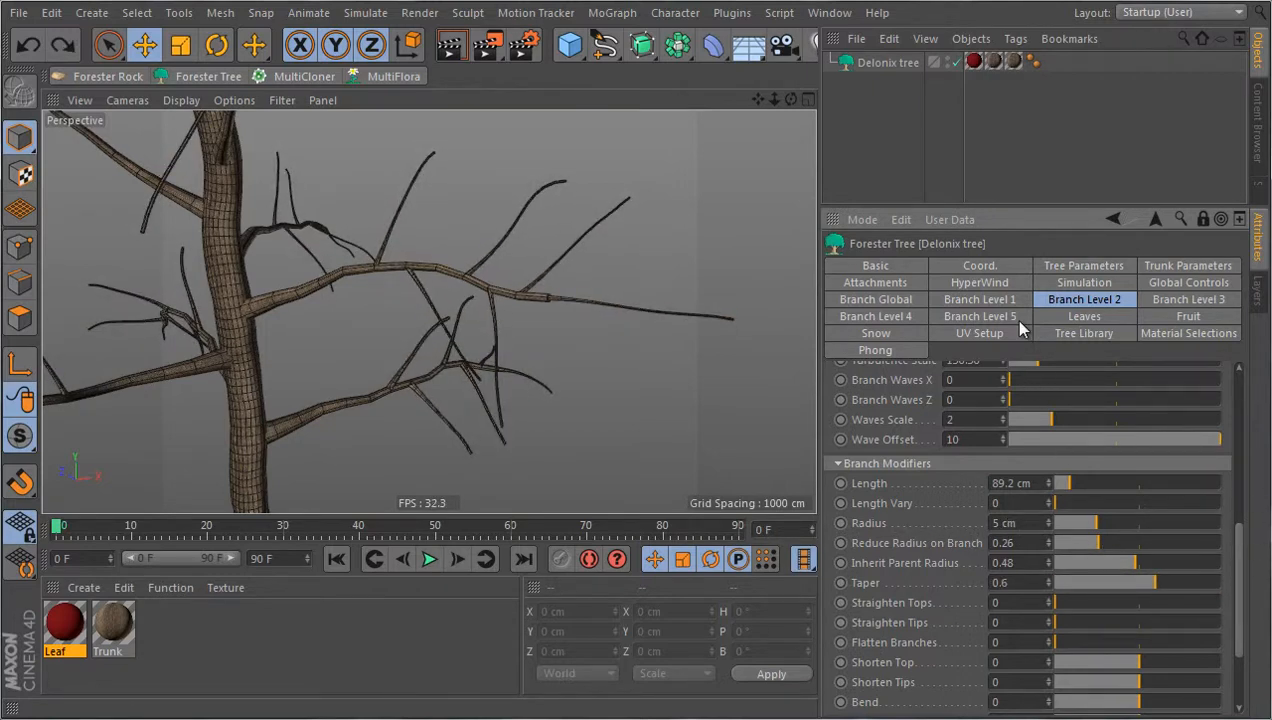
# - Try Branch Taper Bias values of 0.51 and 7.19 in the Branch Global settings, finishing on a low bias for thicker branches
pyautogui.click(903, 302)
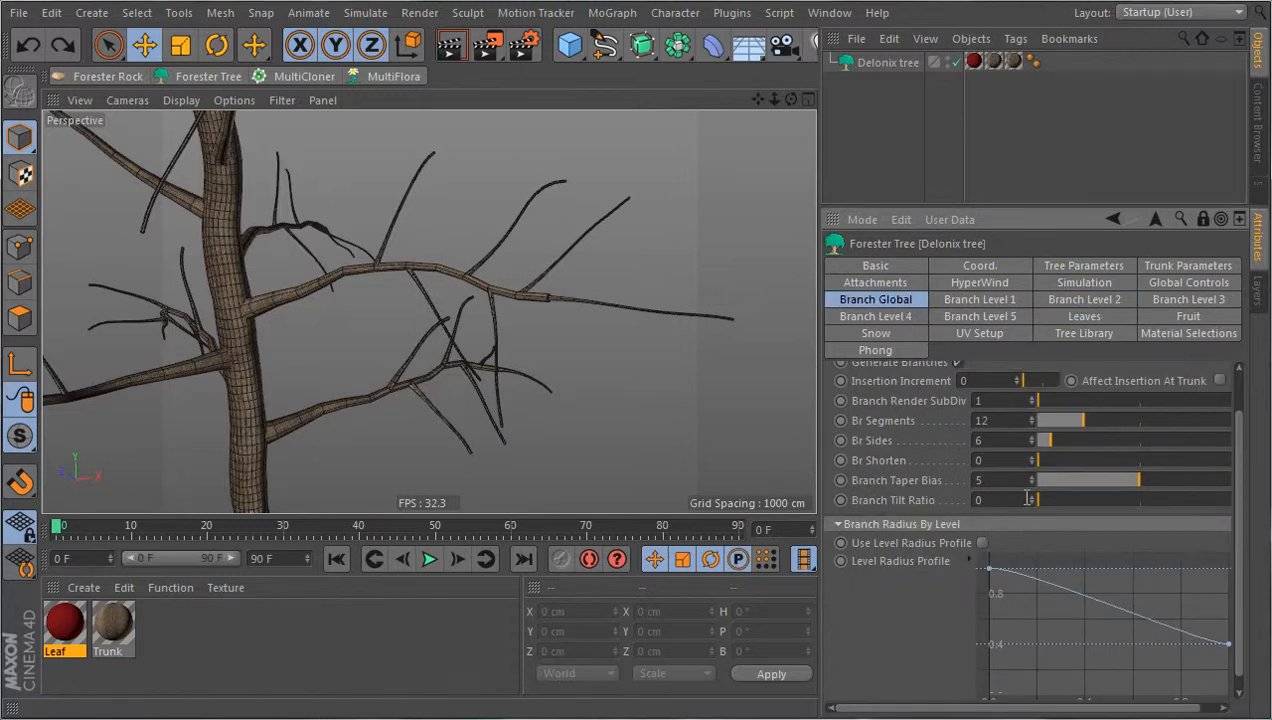
pyautogui.moveTo(1135, 479); pyautogui.dragTo(1049, 476)
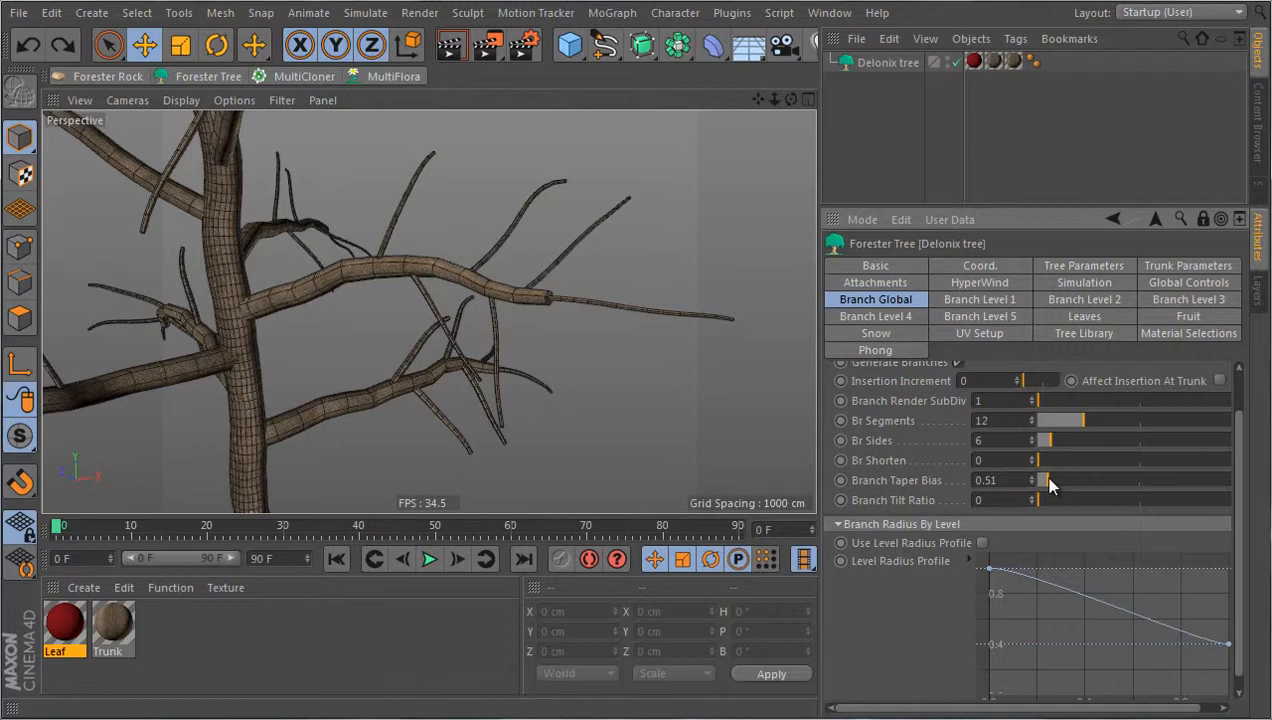
pyautogui.moveTo(1049, 484); pyautogui.dragTo(1184, 484)
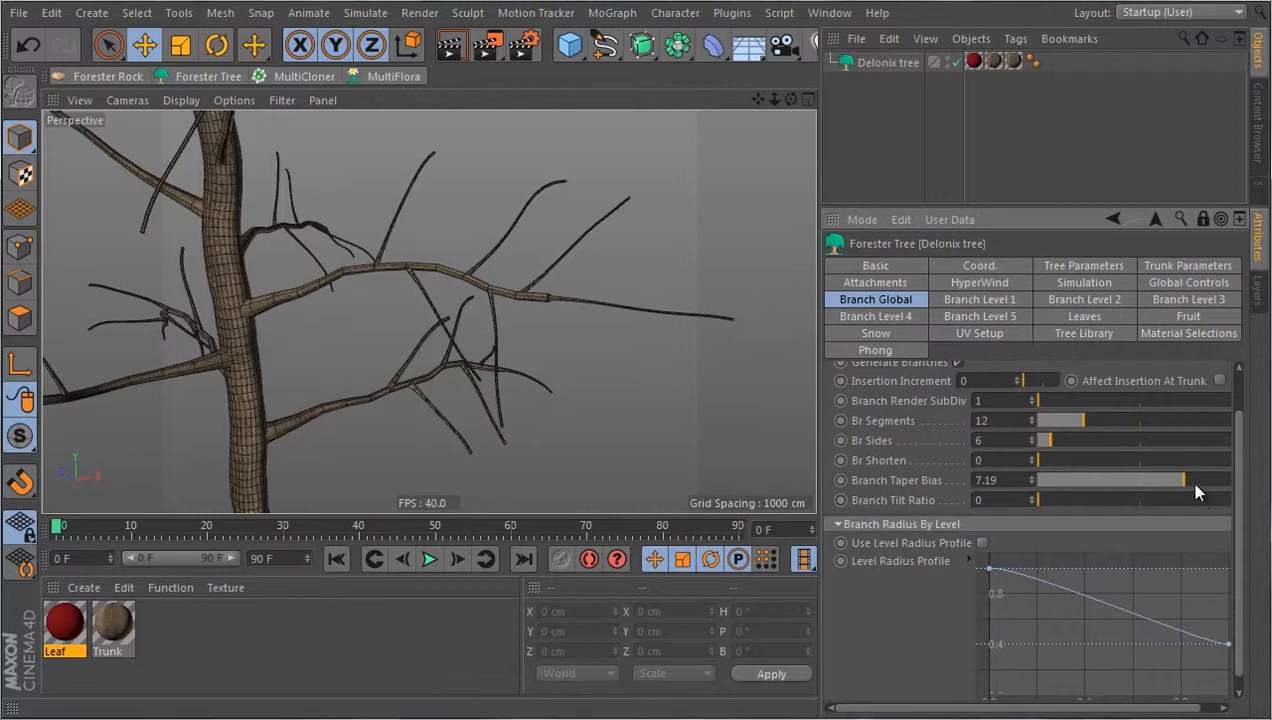
pyautogui.moveTo(1198, 492); pyautogui.dragTo(1074, 476)
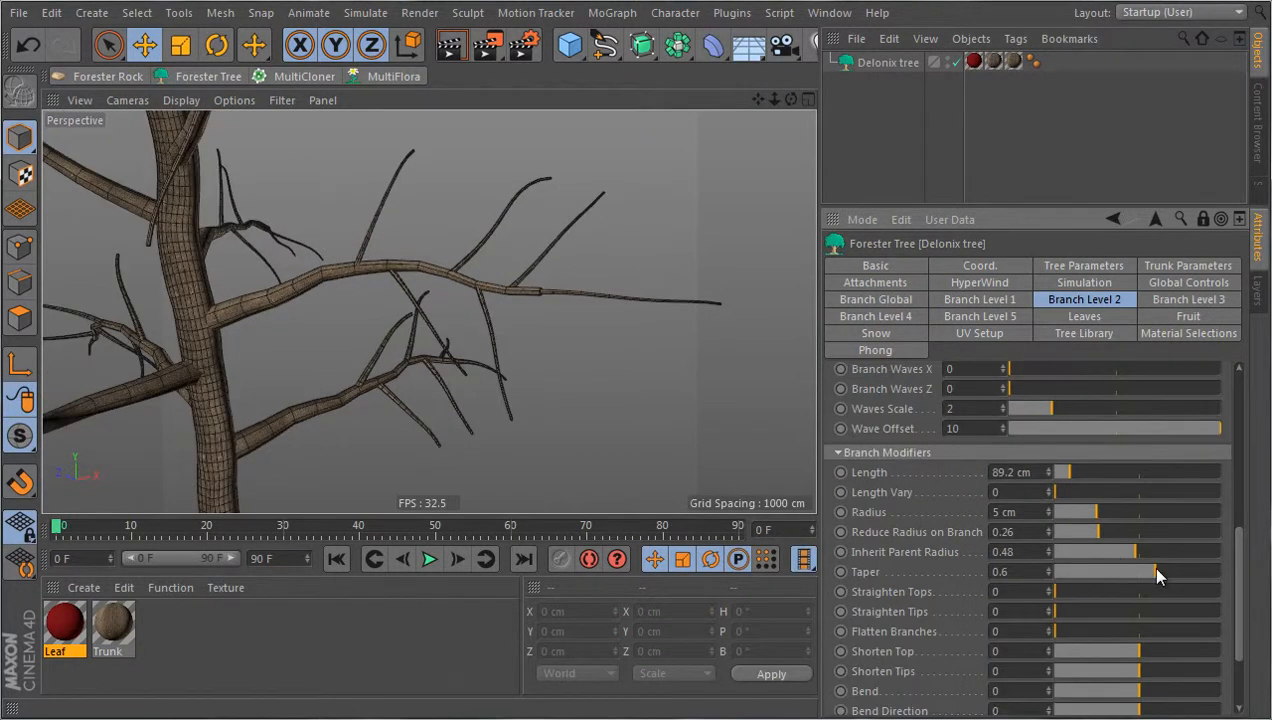
# - Lower the Branch Level 2 Taper to 0
pyautogui.moveTo(1157, 575); pyautogui.dragTo(1040, 570)
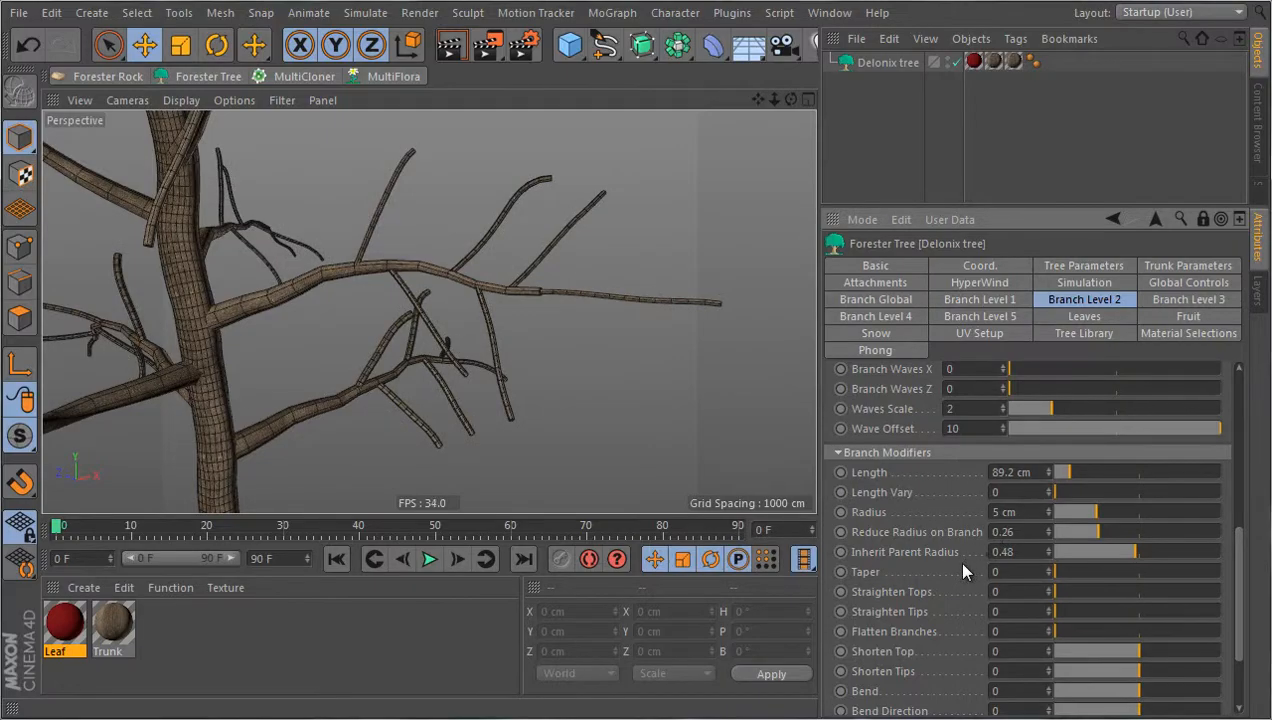